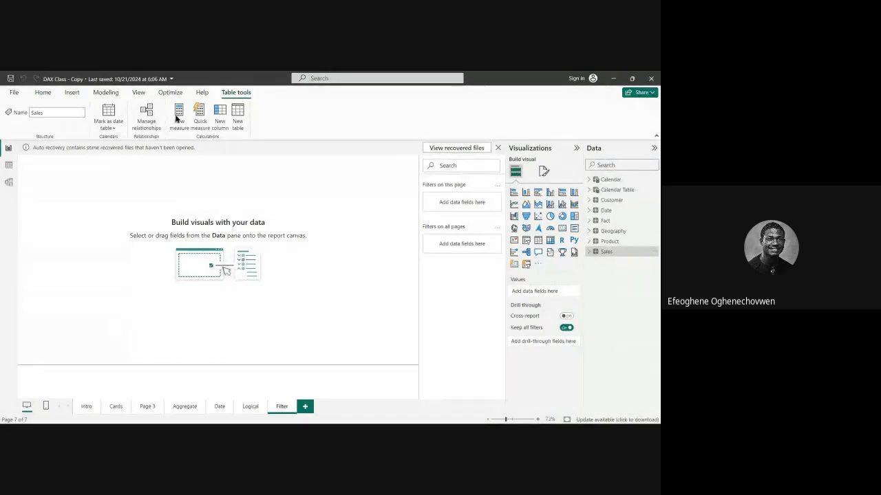
Create a new measure in the Fact table and get its formula ready for editing.
click(590, 221)
click(589, 222)
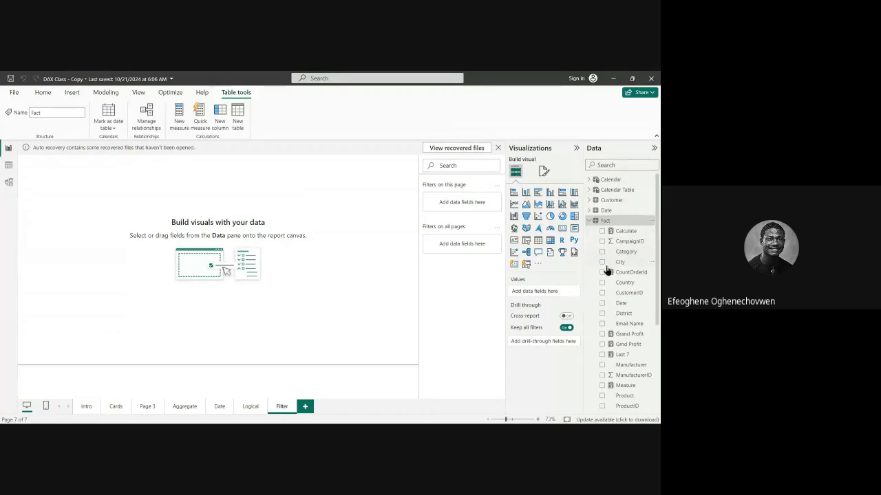
right_click(614, 222)
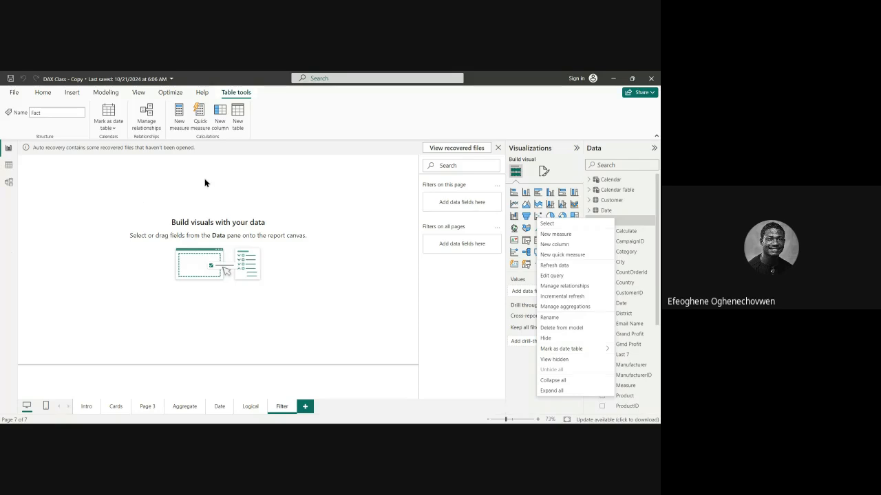
click(549, 235)
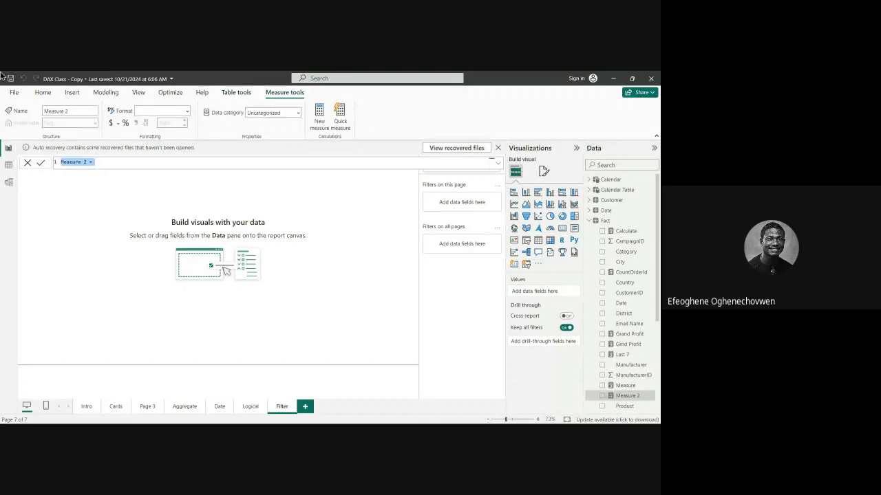
click(110, 163)
drag(110, 163, 50, 163)
click(104, 163)
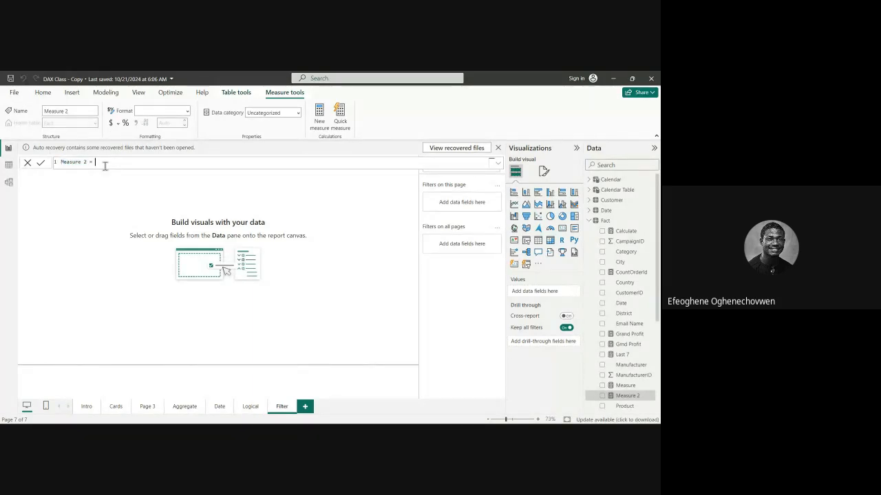
Start the new measure's formula with the CALCULATE function rather than the existing Calculate measure.
text(CA)
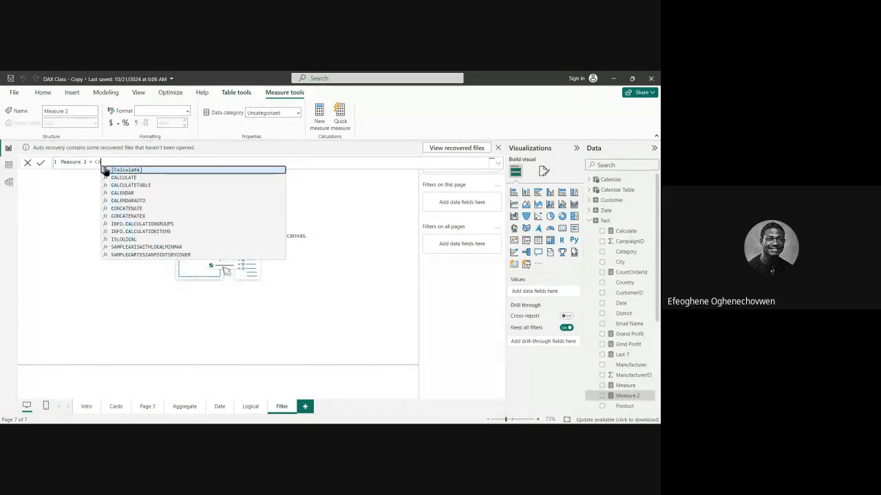
text(L)
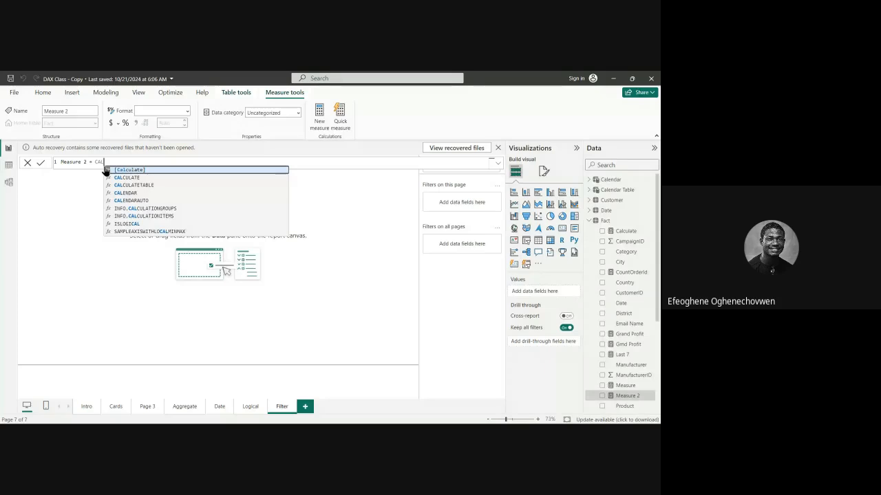
click(106, 169)
key(BackSpace)
key(BackSpace)
key(BackSpace)
key(BackSpace)
key(BackSpace)
key(BackSpace)
key(BackSpace)
key(BackSpace)
key(BackSpace)
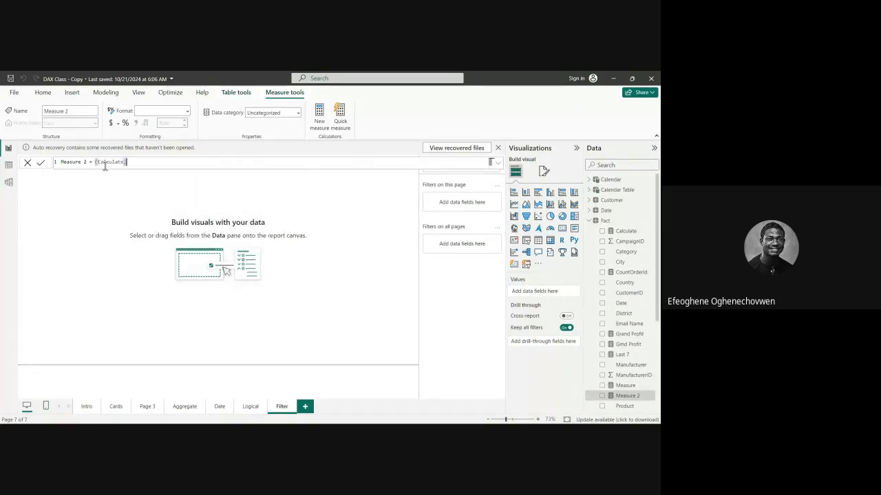
key(BackSpace)
key(BackSpace)
text(CAL)
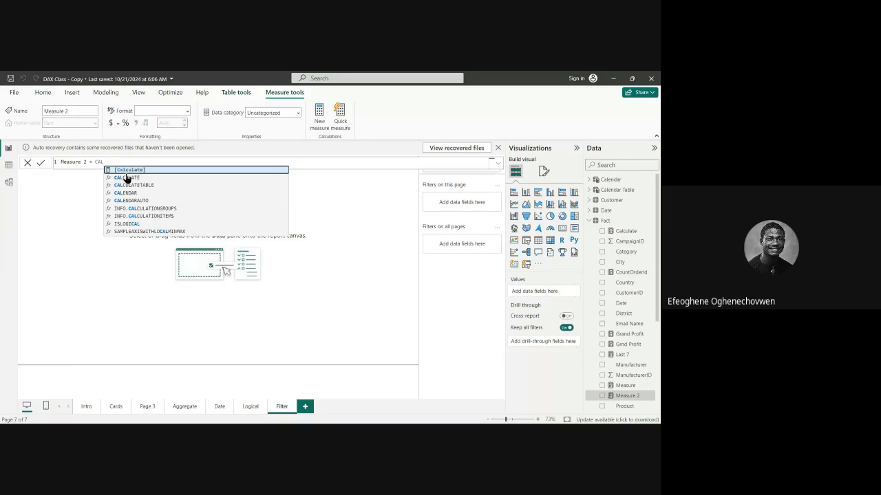
click(126, 179)
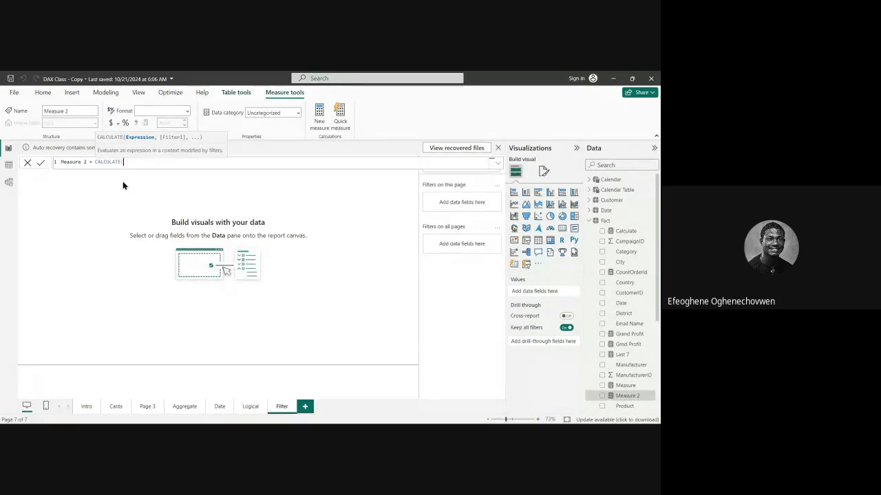
Enlarge the text of the measure's formula so the CALCULATE expression is easier to read.
key(ctrl+plus)
key(ctrl+plus)
key(ctrl+plus)
key(ctrl+plus)
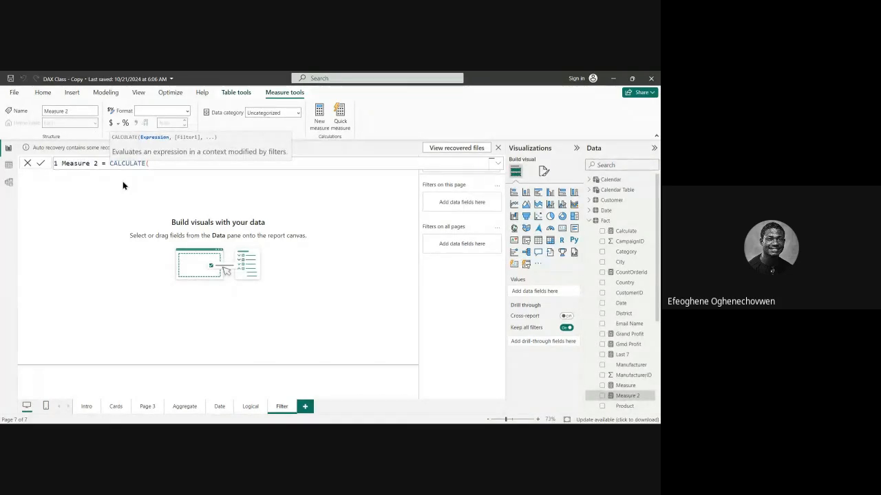
key(ctrl+plus)
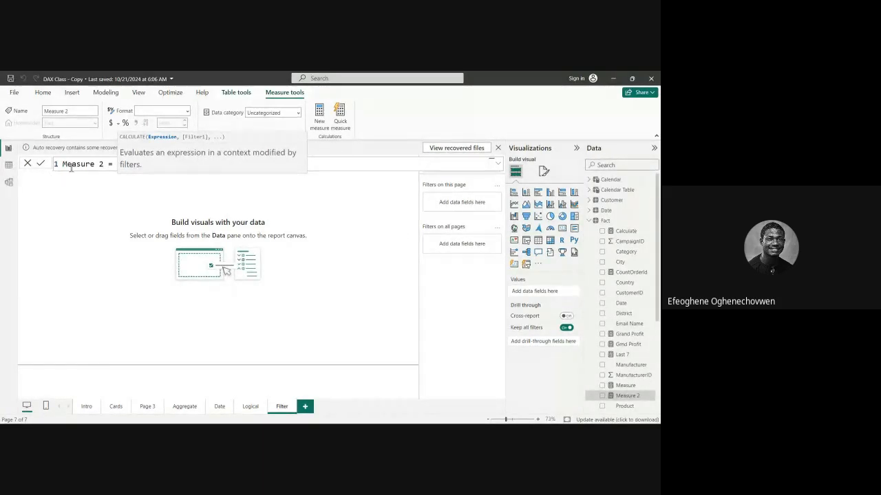
Remove CALCULATE from the measure's formula and insert the function again to bring up its argument syntax.
click(101, 163)
click(164, 164)
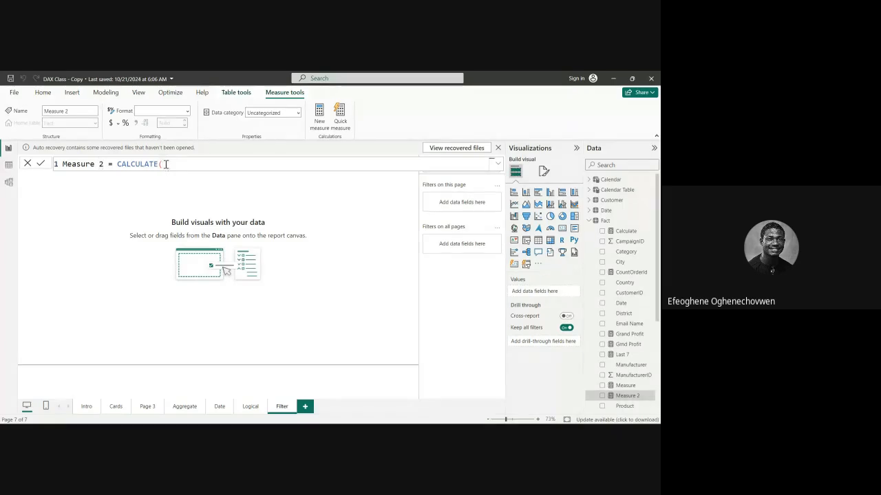
key(BackSpace)
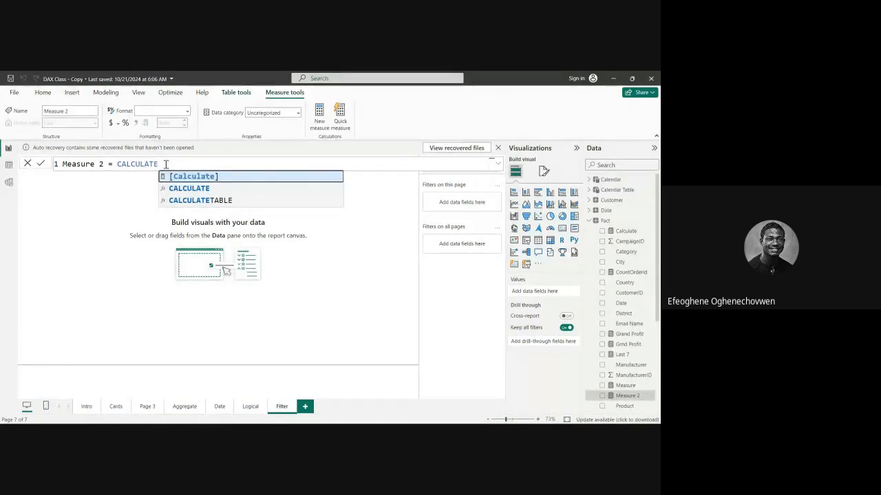
key(Tab)
key(BackSpace)
key(BackSpace)
key(BackSpace)
key(BackSpace)
key(BackSpace)
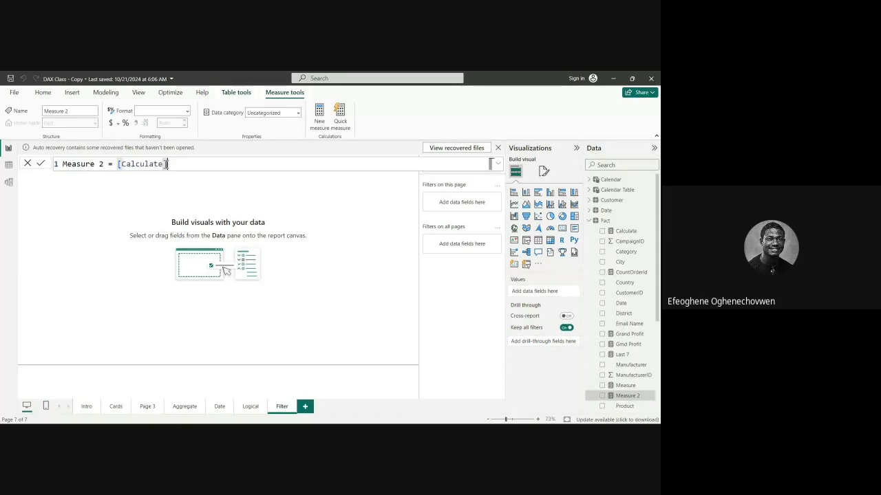
key(BackSpace)
key(BackSpace)
key(BackSpace)
key(BackSpace)
key(BackSpace)
key(BackSpace)
key(BackSpace)
text(CAl)
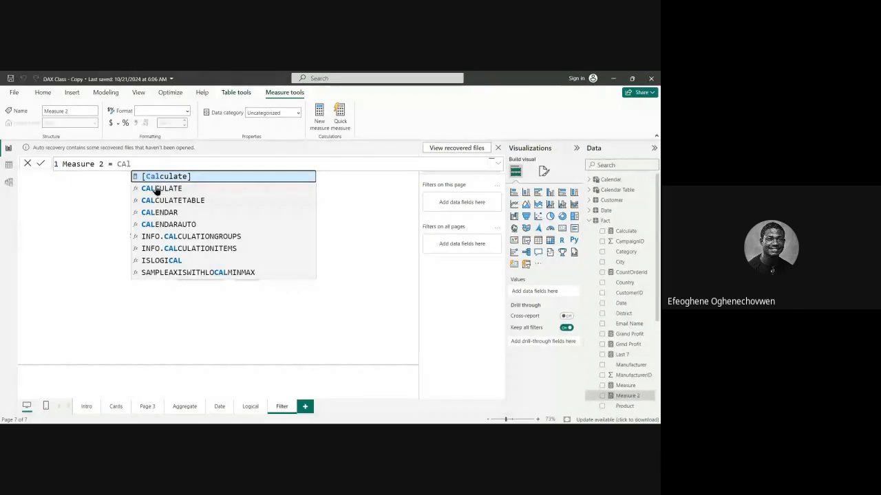
click(157, 188)
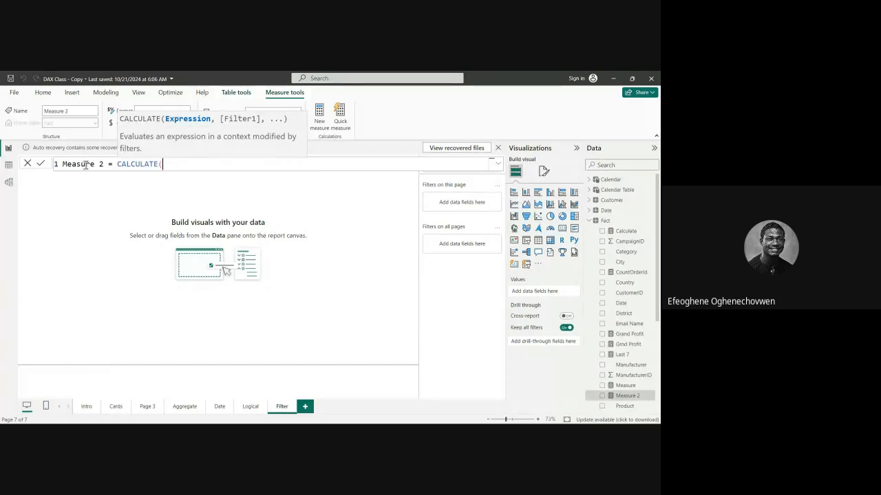
Clear the whole formula and discard the unfinished measure by returning to the Fact table.
drag(162, 164, 51, 164)
key(BackSpace)
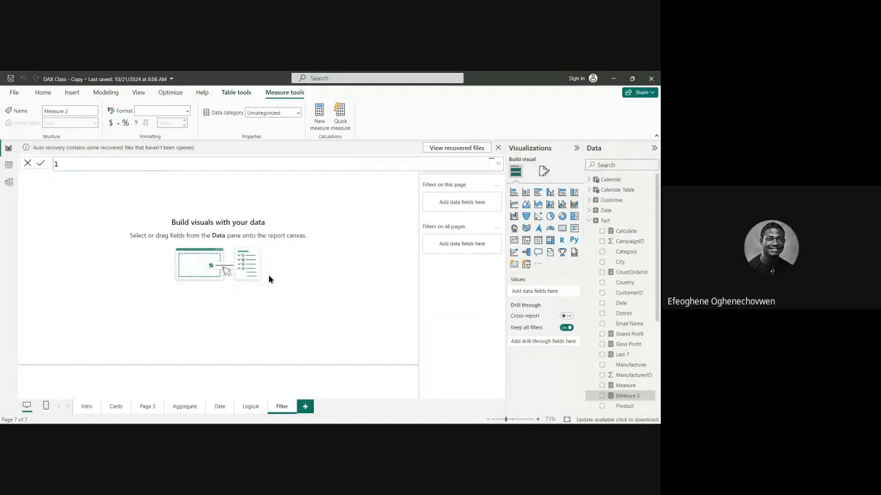
click(606, 223)
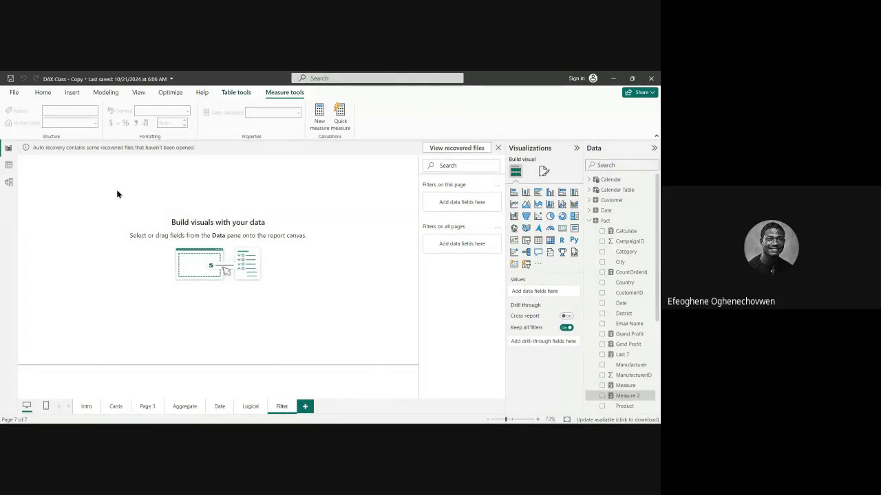
Examine the Fact table's columns from ProductID to Profit in Table view, with a brief look at the Date table's rows.
click(9, 167)
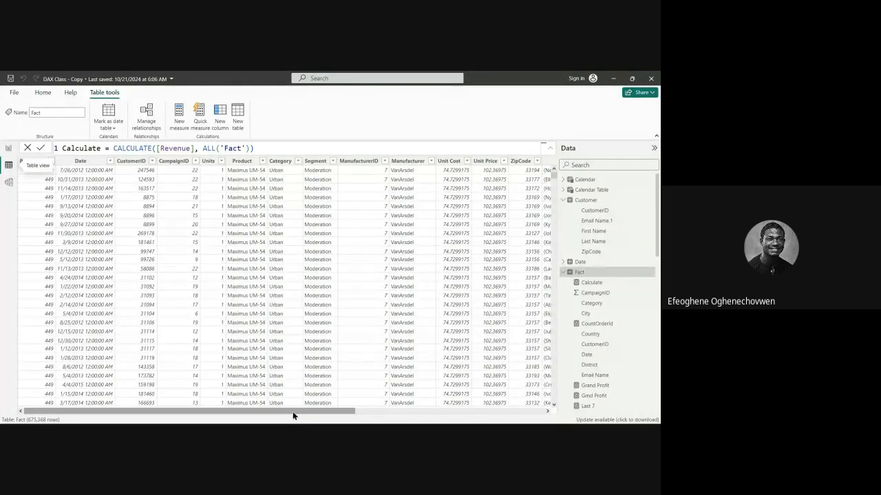
drag(292, 412, 459, 408)
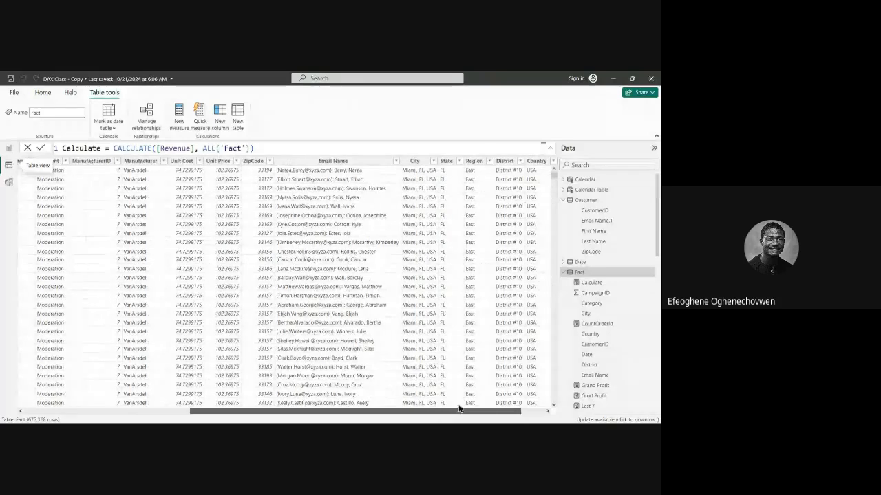
click(562, 263)
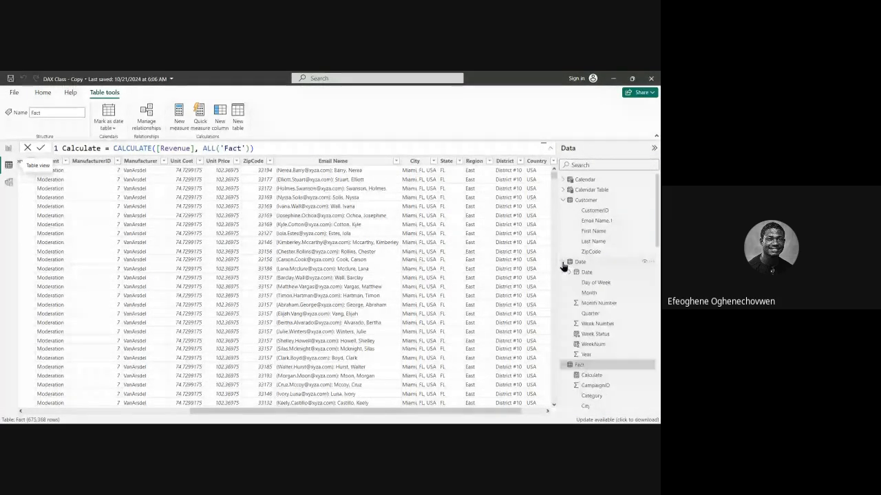
click(563, 263)
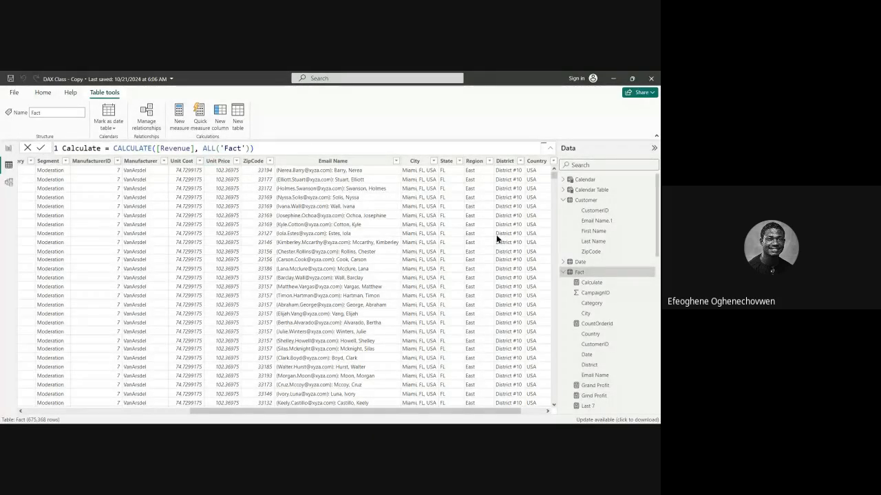
click(565, 262)
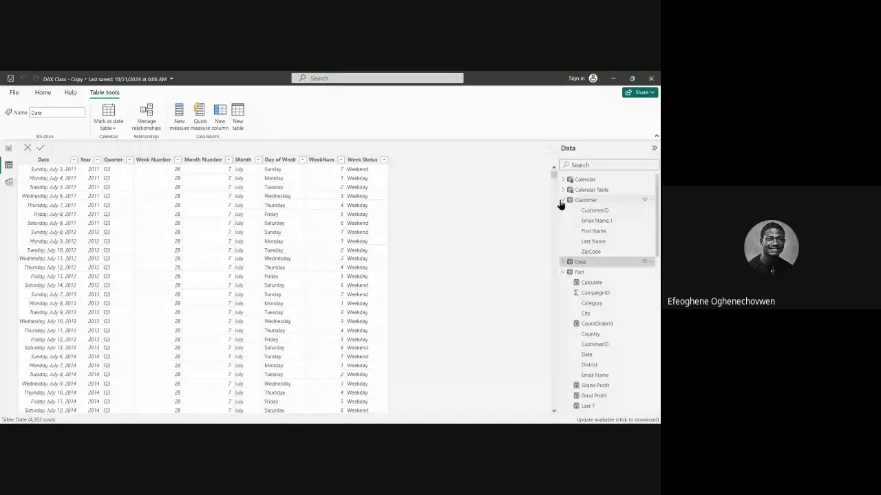
click(562, 199)
click(564, 221)
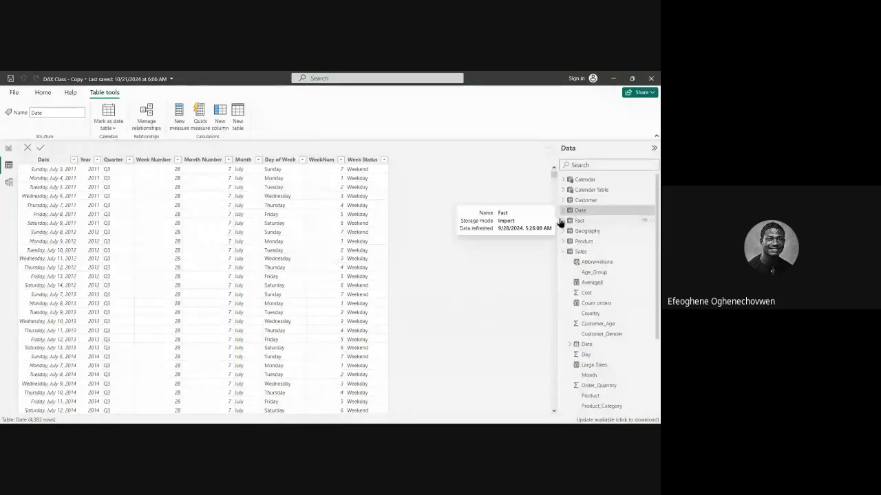
click(576, 222)
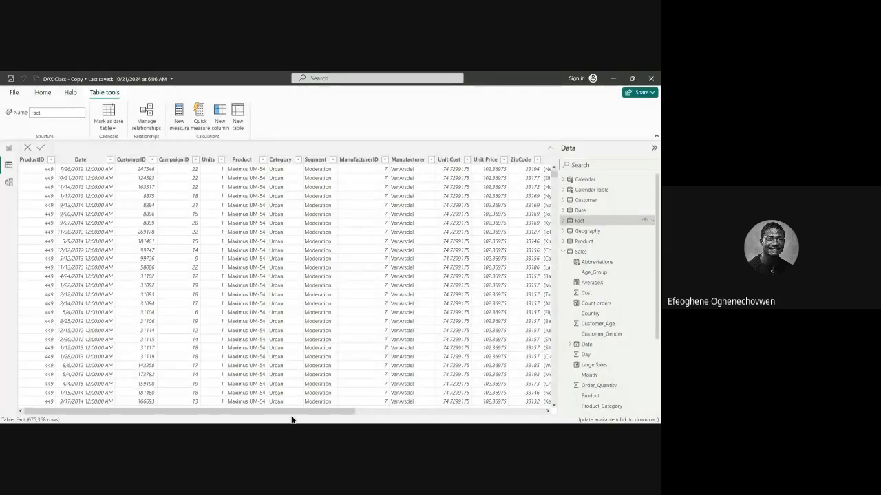
drag(285, 412, 518, 415)
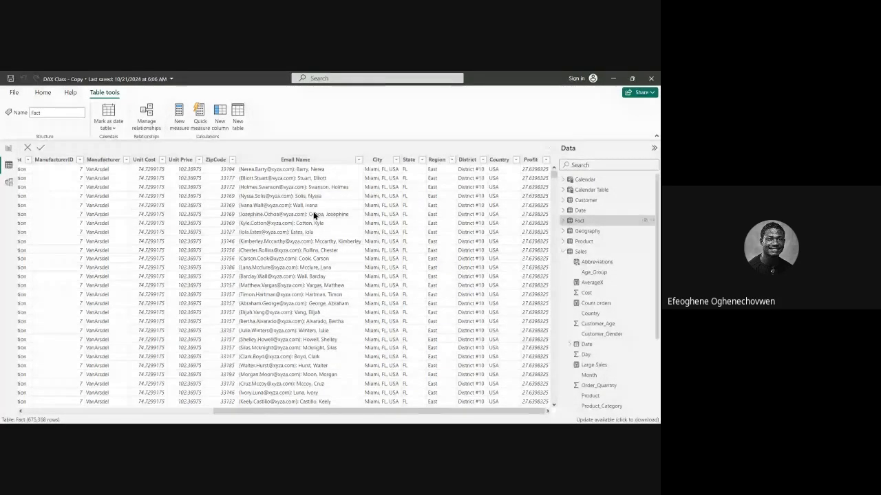
drag(379, 412, 164, 418)
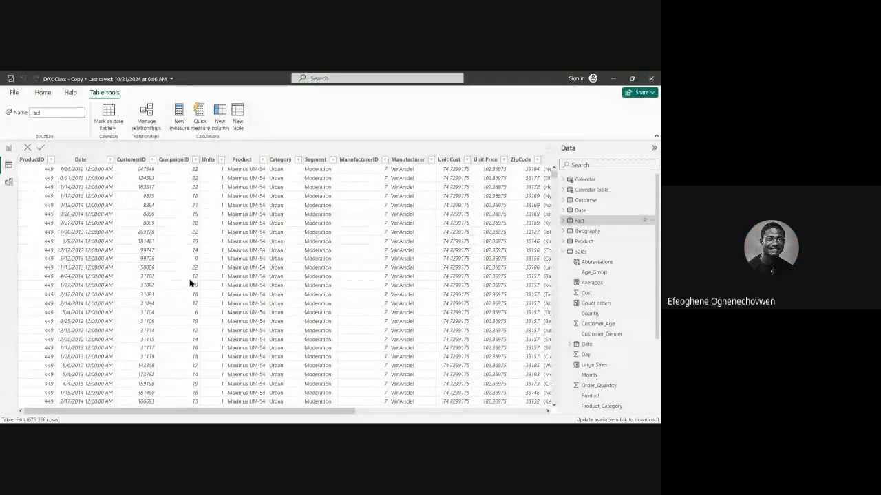
drag(286, 418, 488, 415)
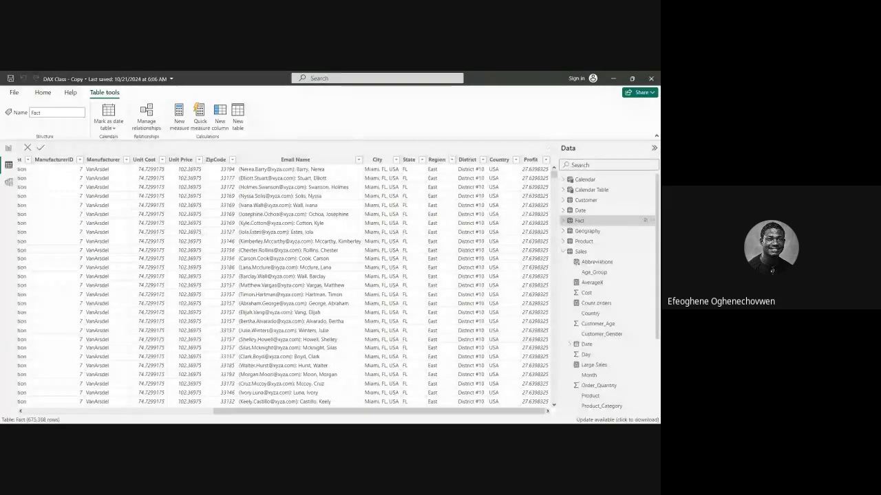
Examine the Sales table's data, from the Revenue column and its neighbours back to the Date column.
scroll(595, 385, down, 3)
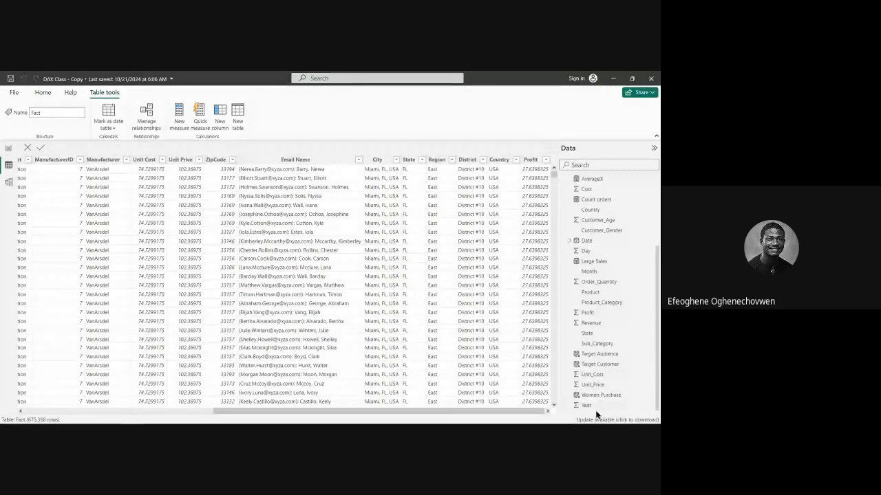
click(591, 324)
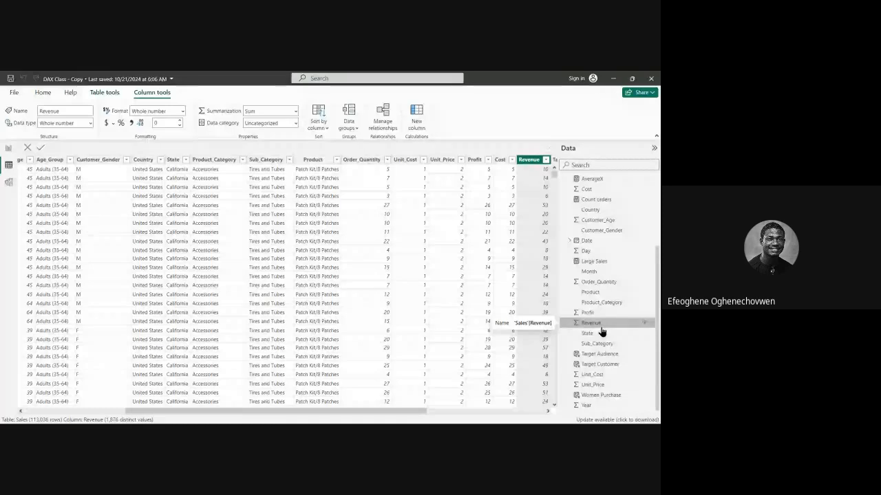
double_click(603, 323)
click(613, 324)
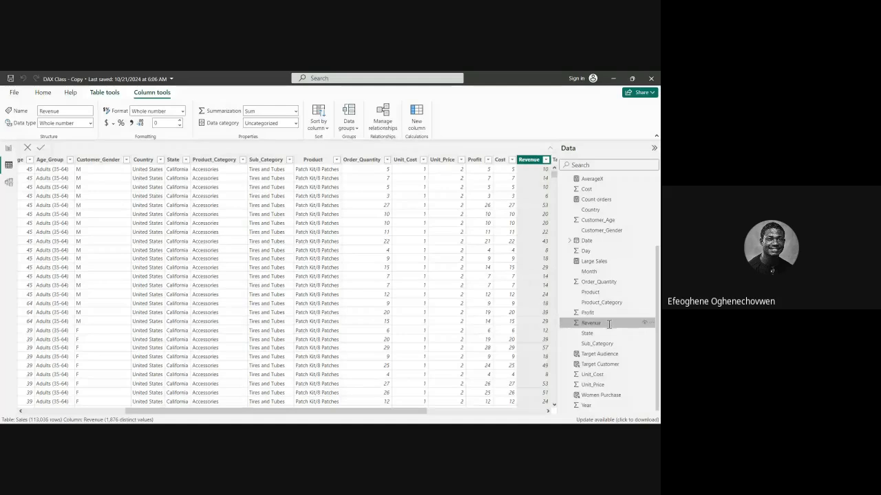
drag(424, 410, 494, 411)
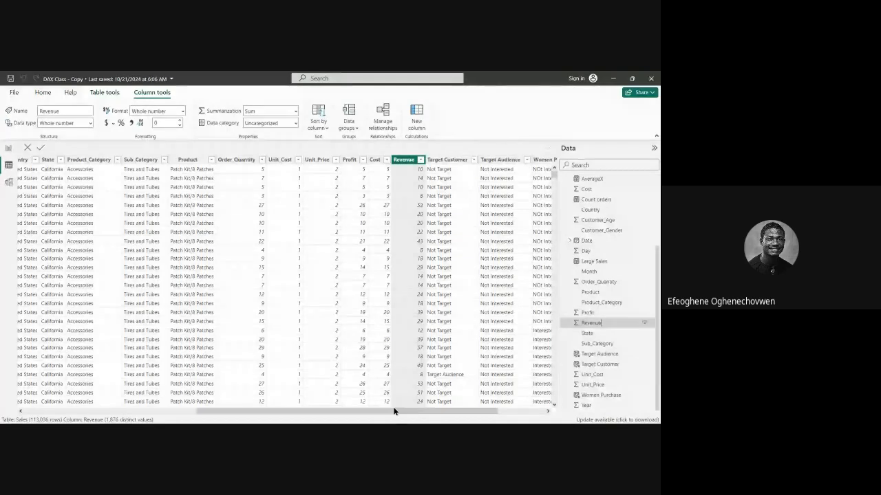
drag(394, 411, 366, 413)
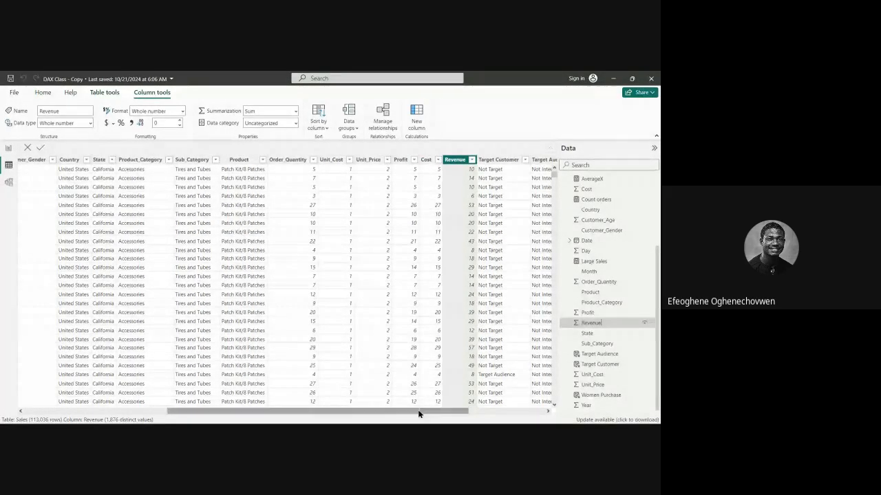
drag(417, 412, 335, 414)
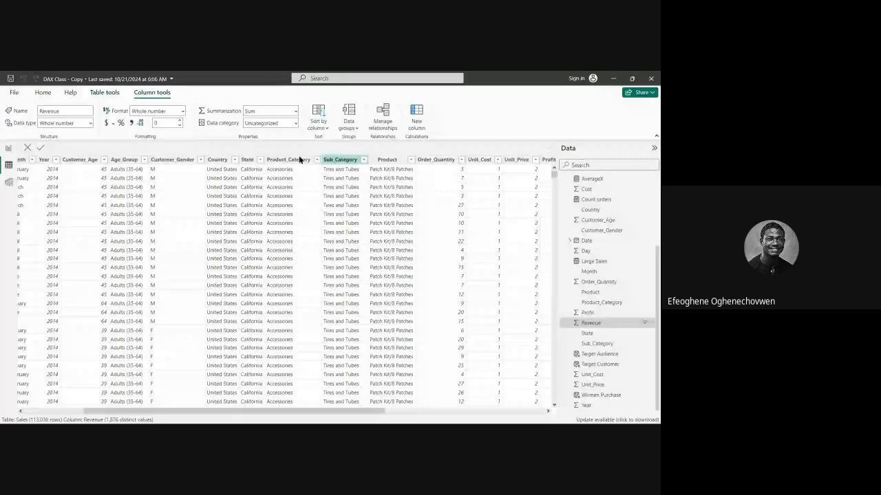
drag(224, 409, 100, 410)
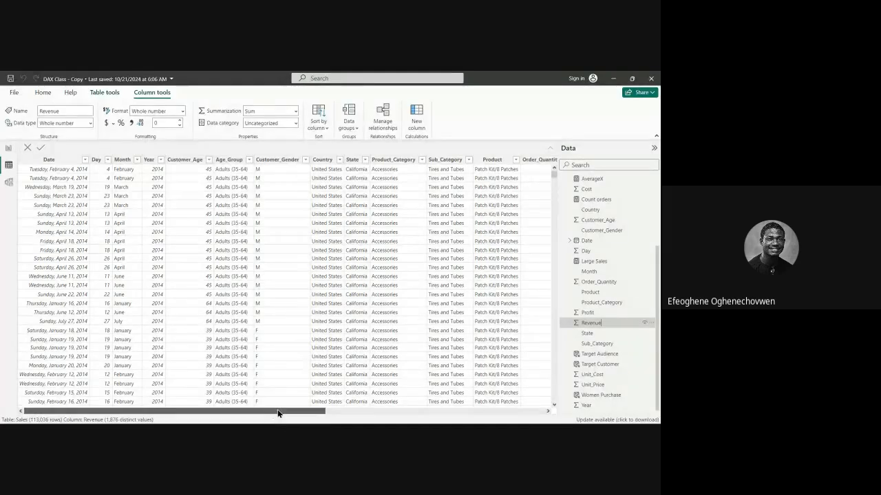
Examine the distinct Product_Category values in the Sales table without applying a filter.
drag(278, 411, 355, 410)
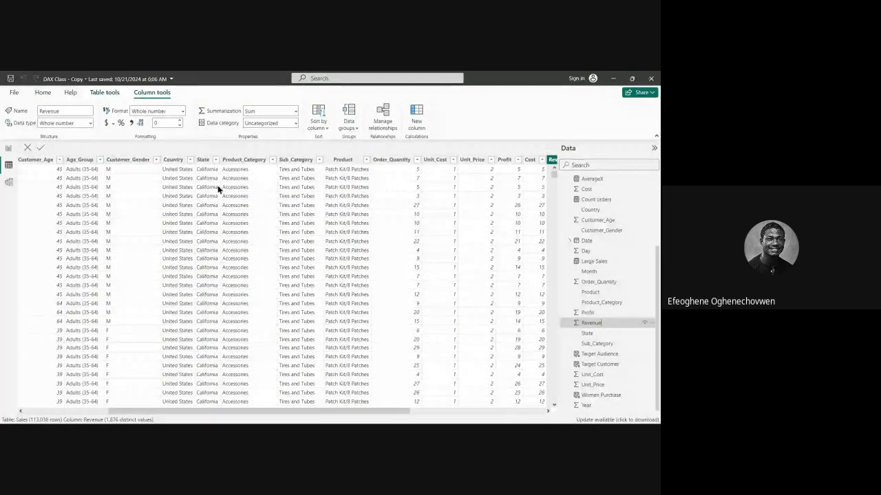
click(265, 160)
click(272, 160)
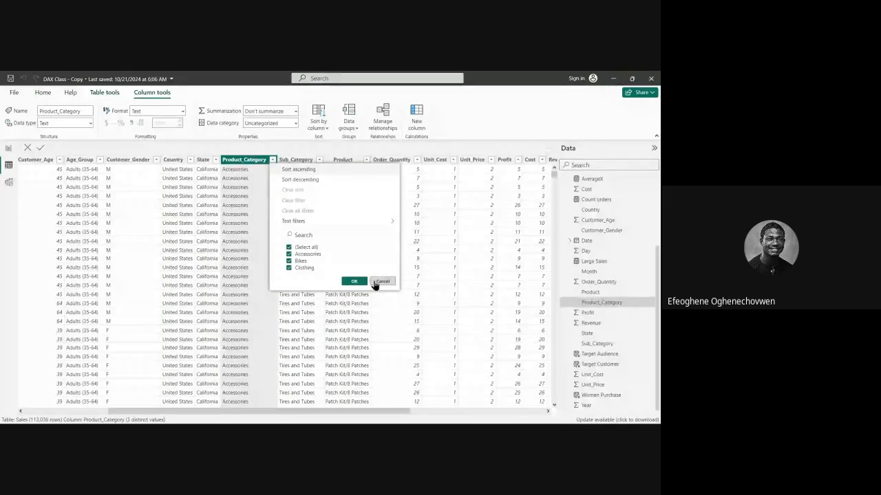
click(375, 283)
Review the Revenue measure's formula in the Fact table and the list of values in its Category column.
scroll(577, 287, up, 5)
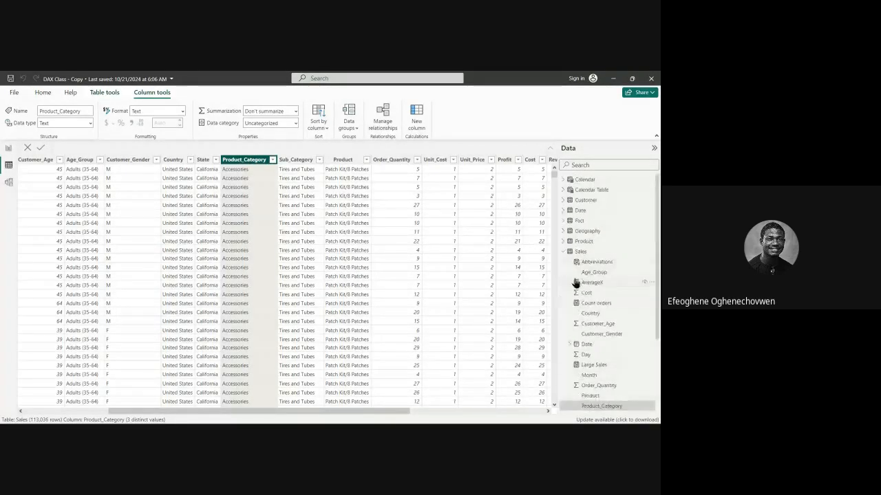
click(564, 252)
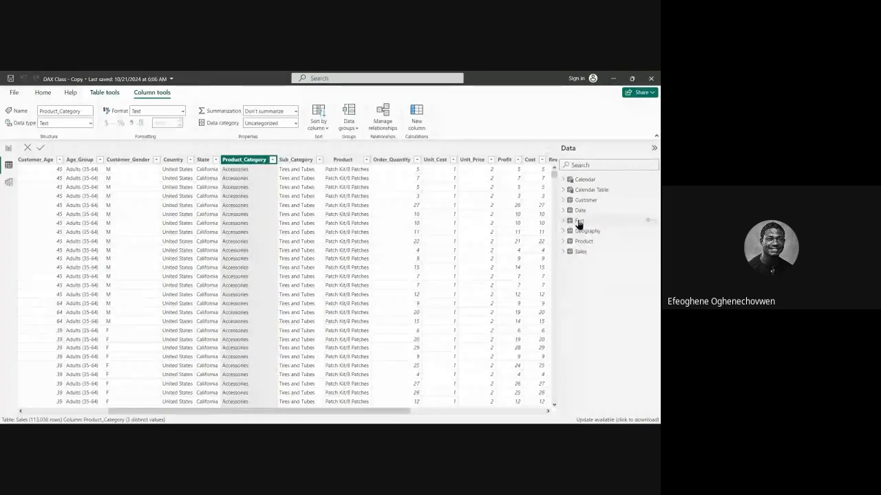
click(582, 221)
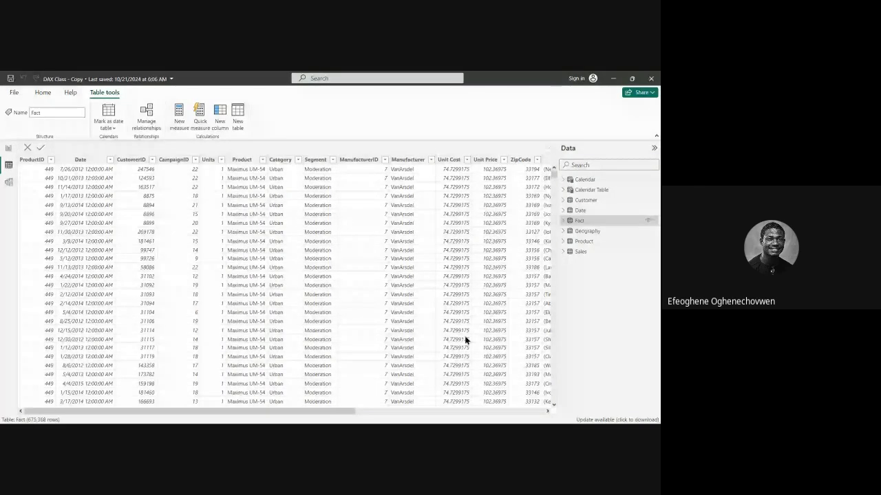
click(564, 221)
scroll(611, 330, down, 3)
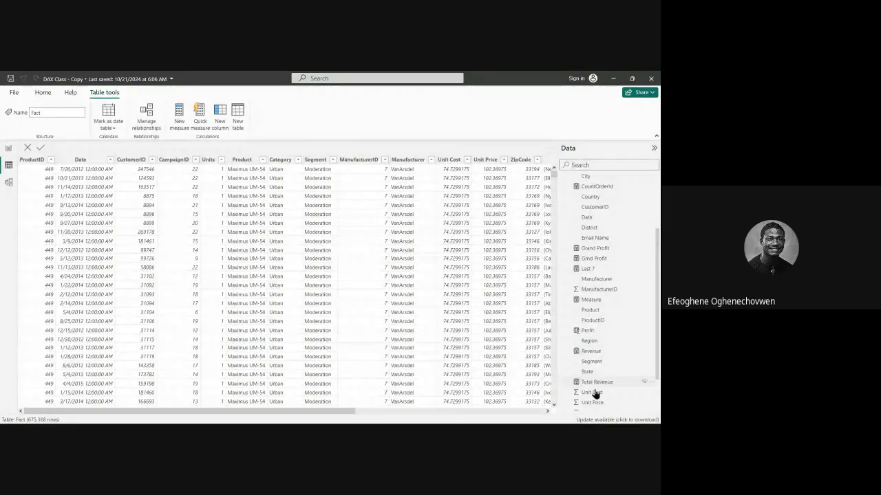
click(596, 352)
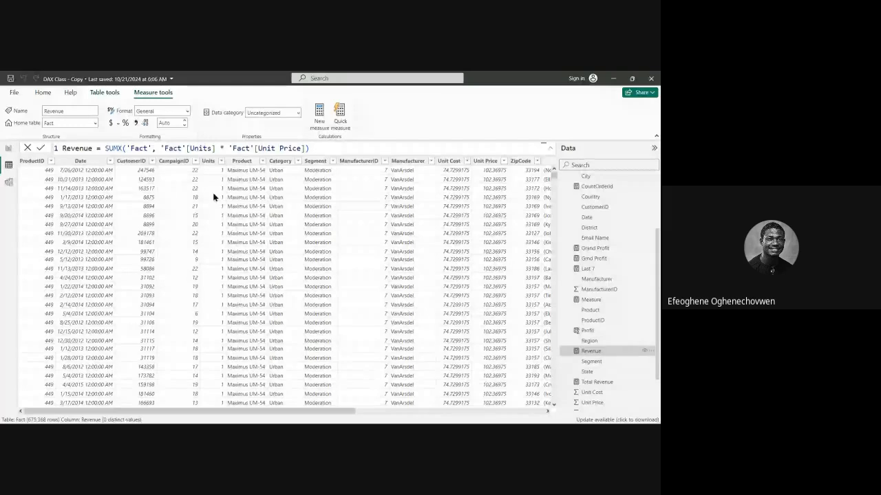
click(298, 161)
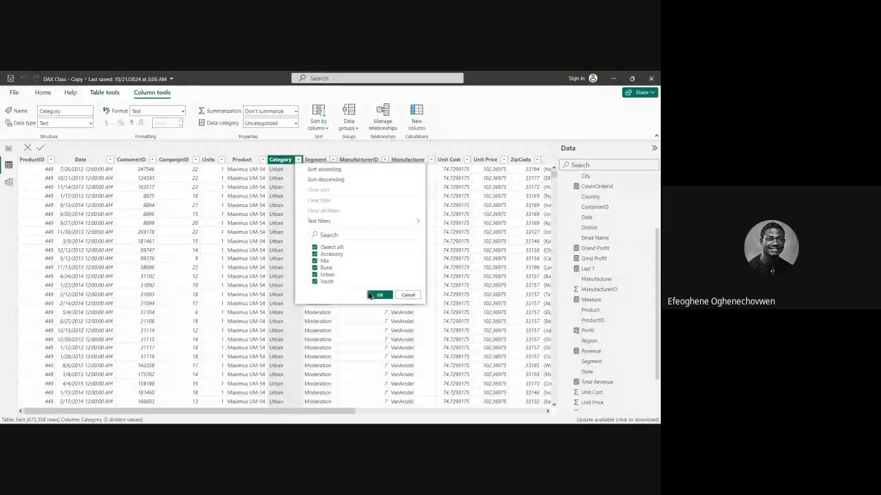
click(377, 296)
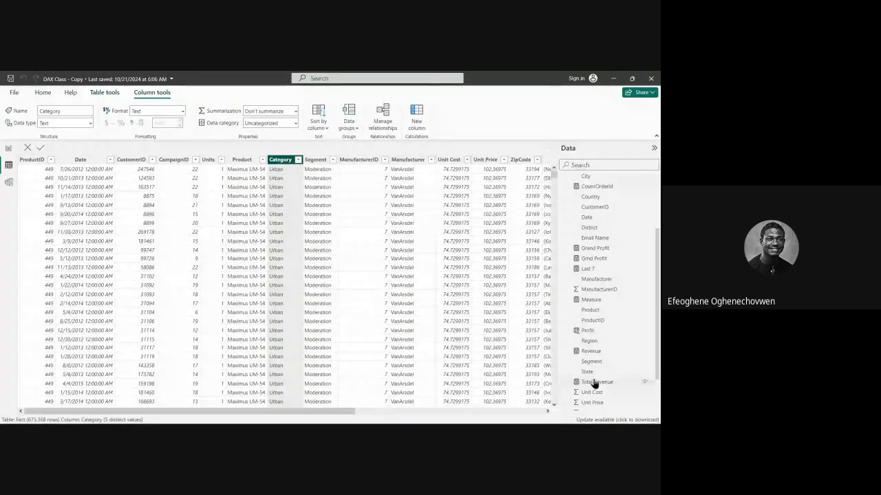
Add an empty card visual to the Filter report page and move it away from the canvas corner.
click(9, 148)
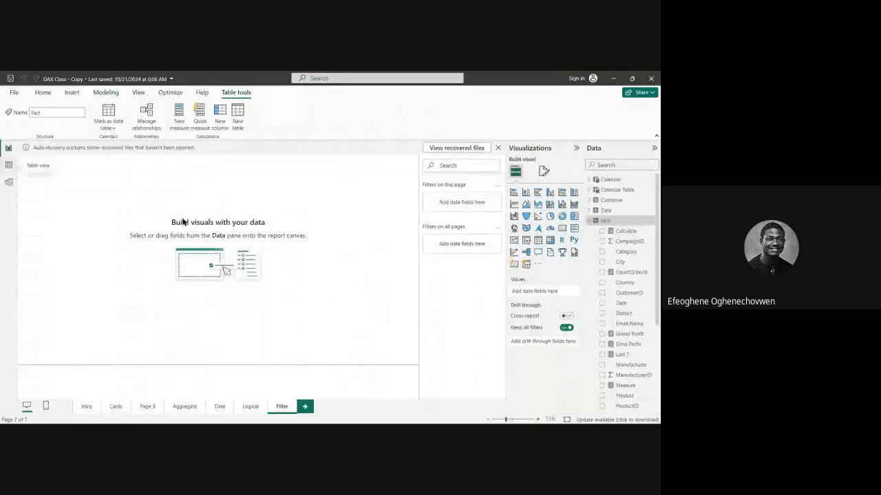
click(562, 227)
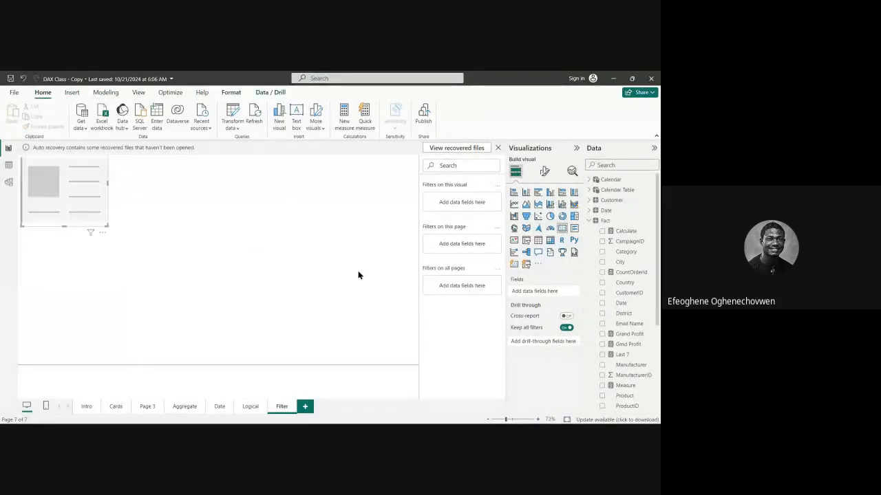
drag(62, 210, 135, 248)
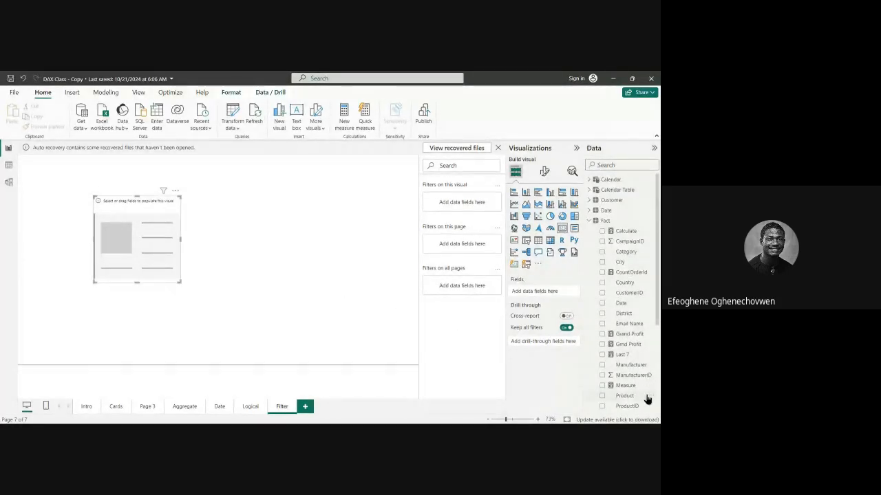
Show the Fact table's Revenue measure in the card and widen the card slightly.
scroll(647, 397, down, 3)
scroll(627, 341, up, 2)
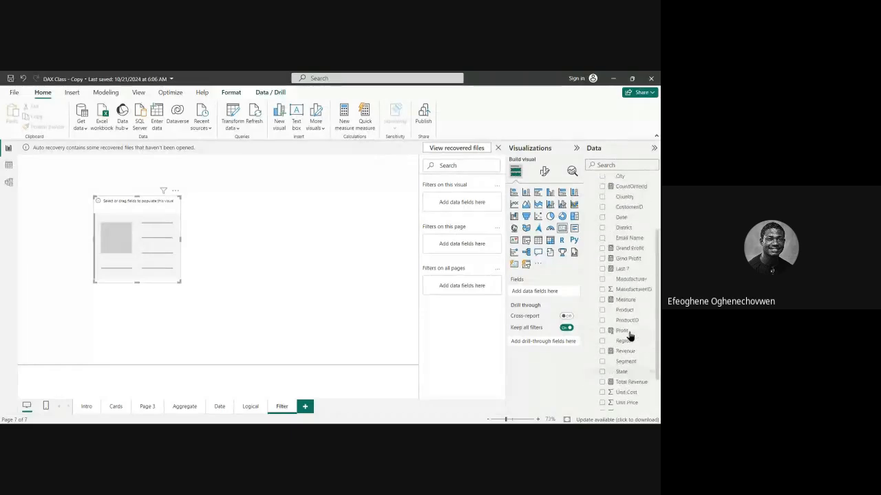
scroll(630, 329, up, 2)
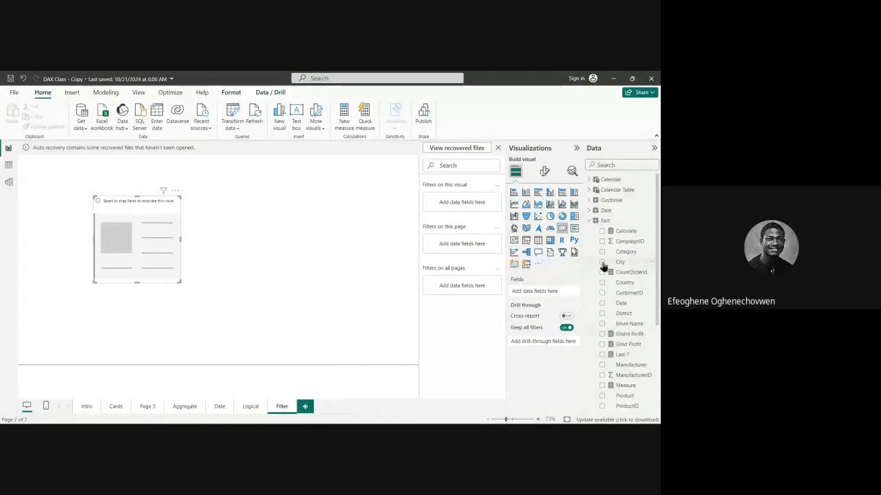
scroll(645, 358, down, 3)
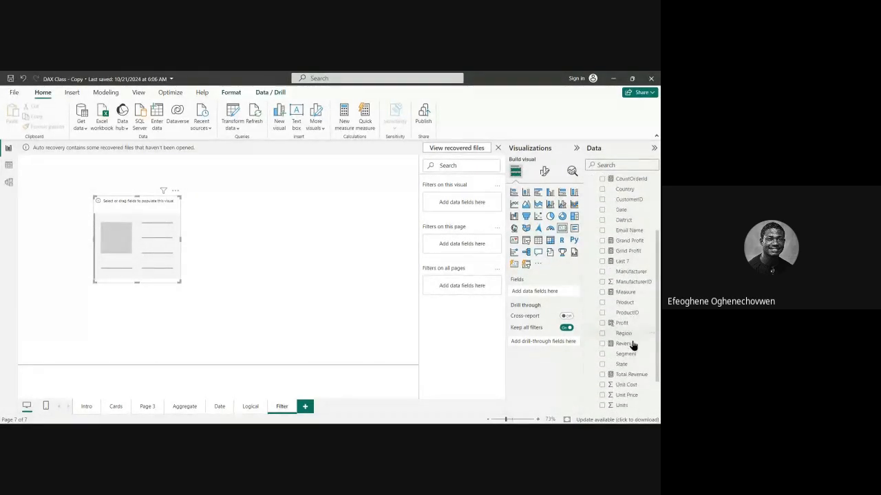
scroll(630, 330, down, 2)
drag(626, 306, 197, 241)
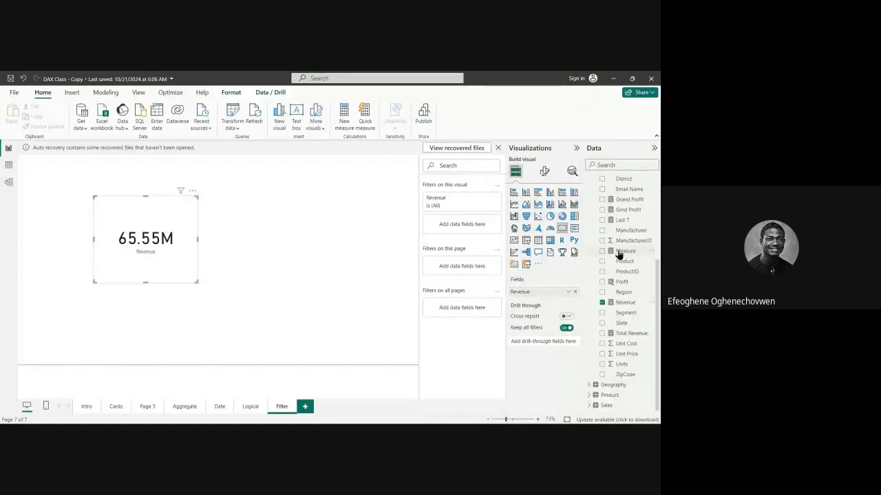
Return to the Fact table's data and check the available Category values again, leaving them all selected.
scroll(620, 233, up, 4)
click(607, 221)
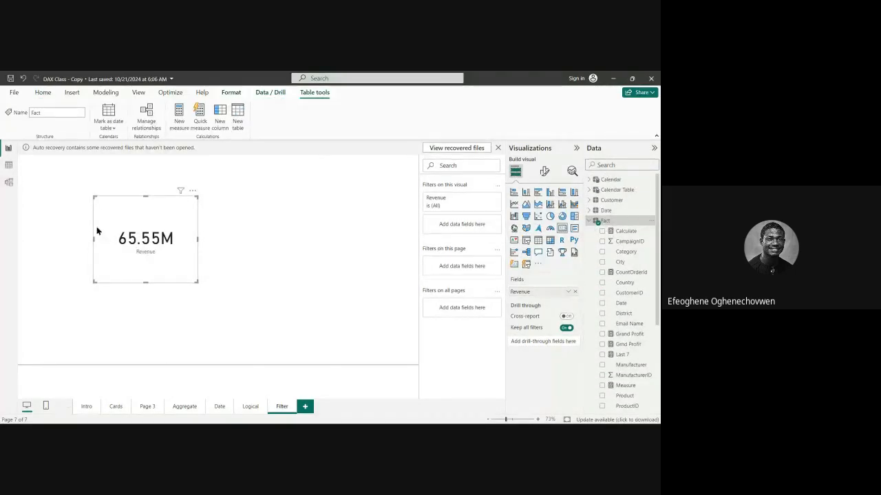
click(8, 165)
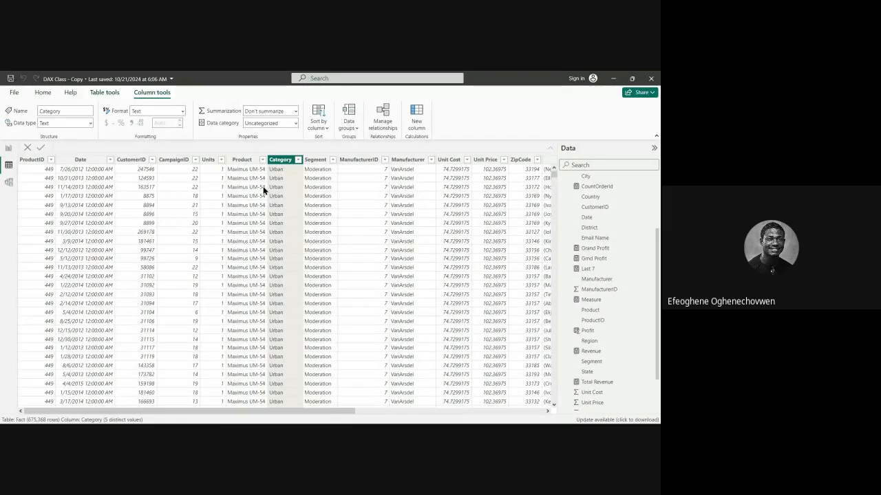
click(298, 160)
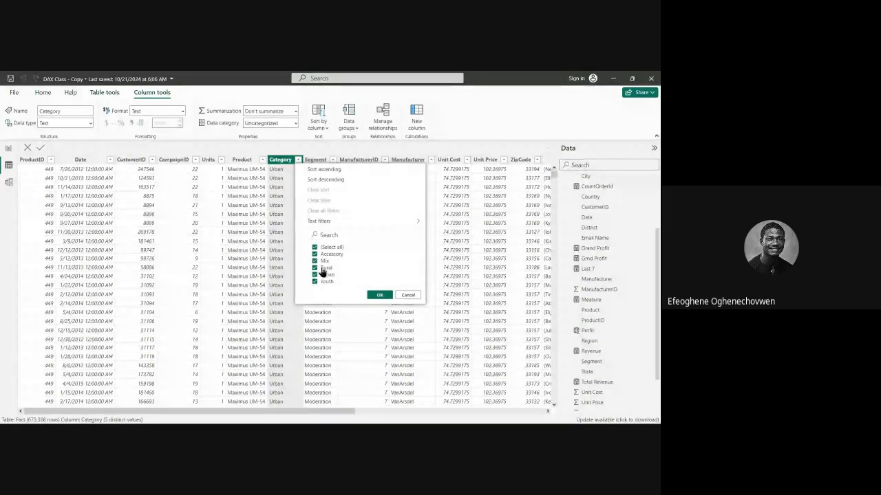
click(382, 296)
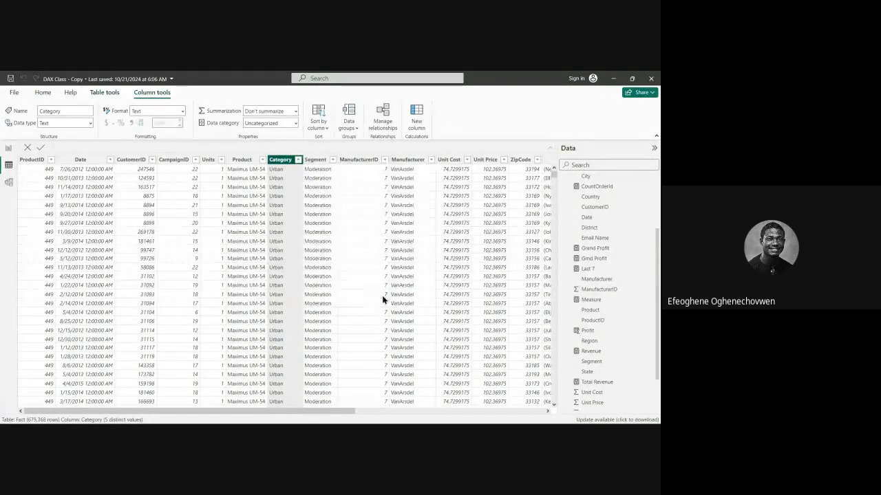
Create a new measure in the Fact table and name it Urban Rev.
scroll(593, 340, up, 3)
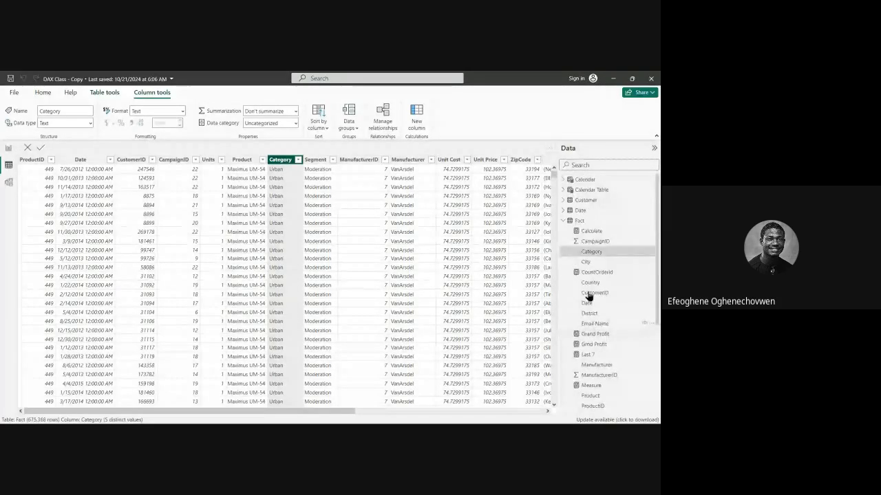
click(564, 220)
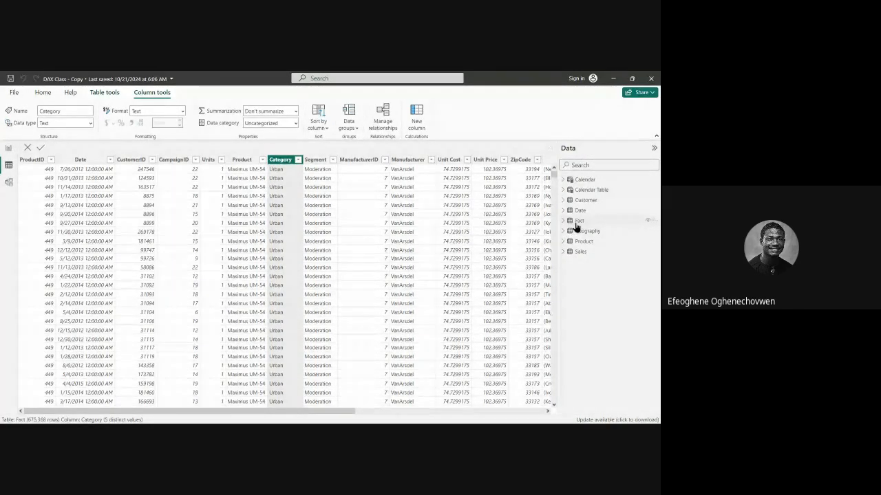
right_click(581, 223)
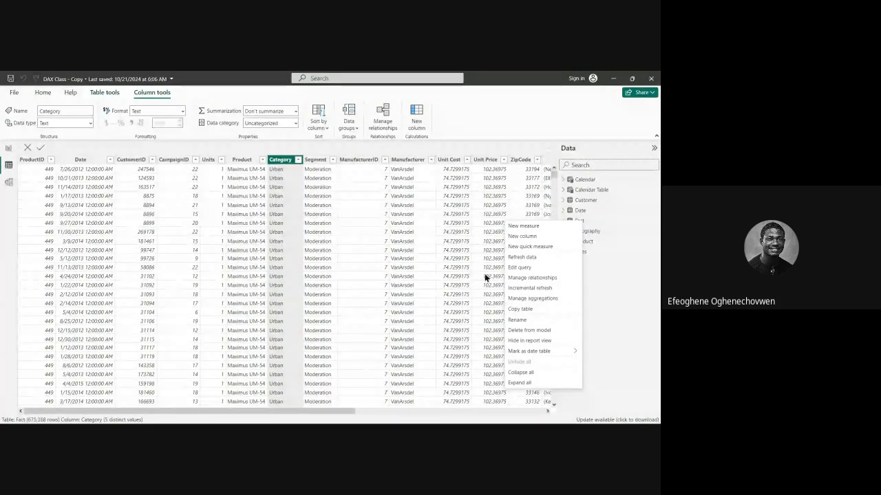
click(529, 229)
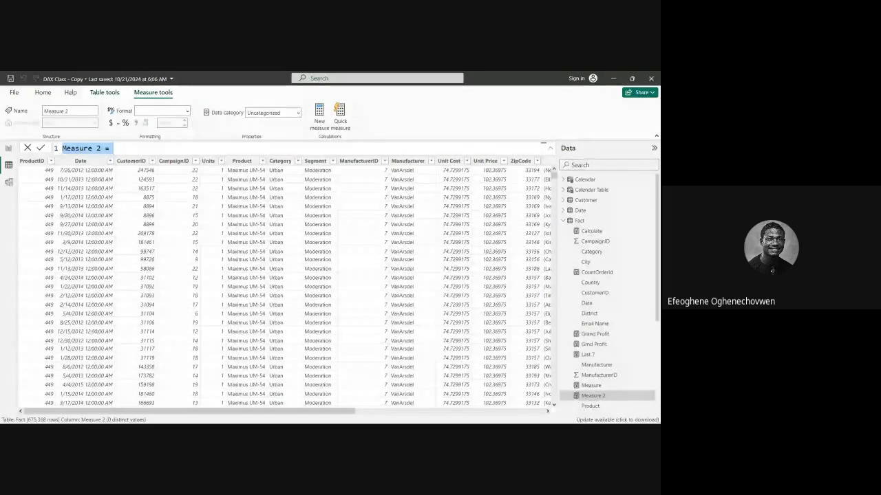
key(BackSpace)
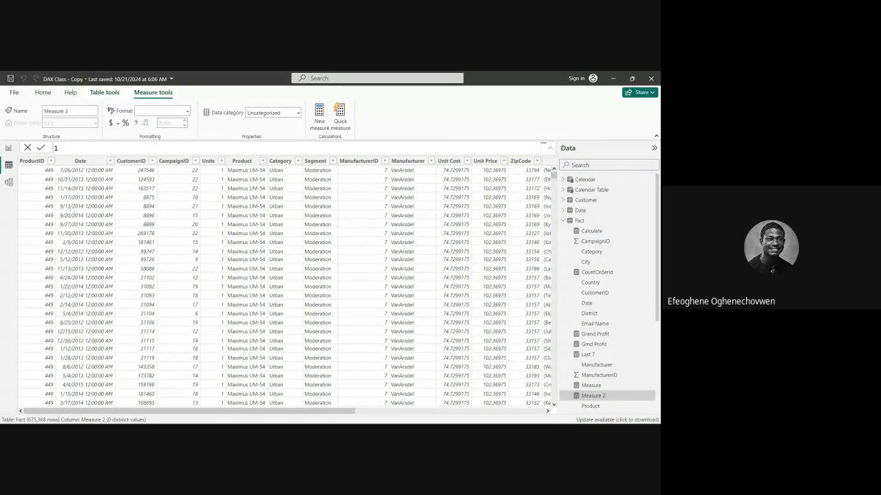
text(Urban)
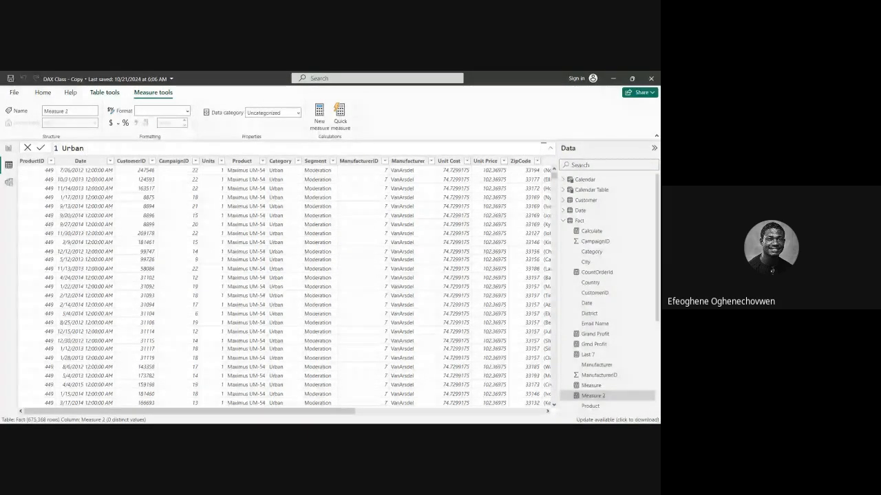
text( Rev)
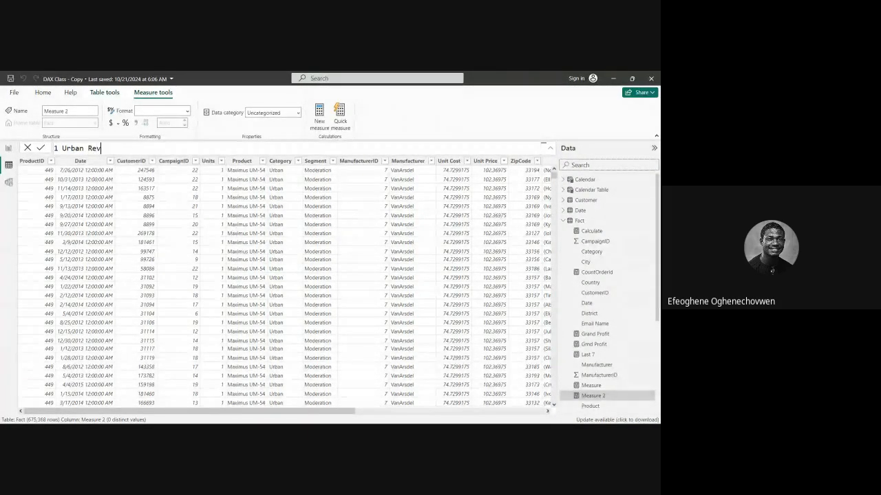
text( =)
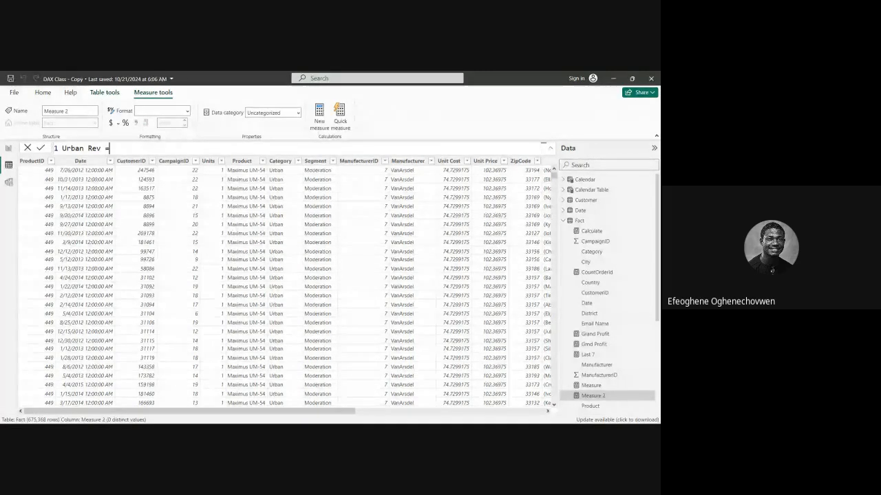
text( c)
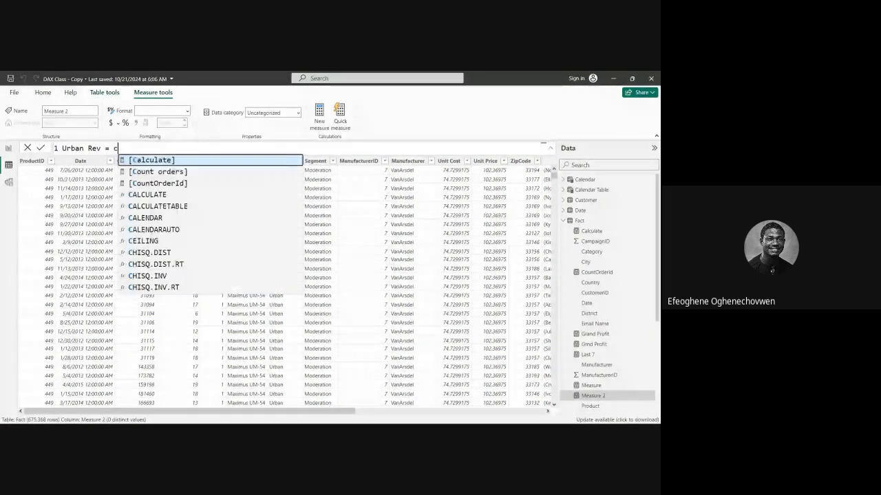
text(alc)
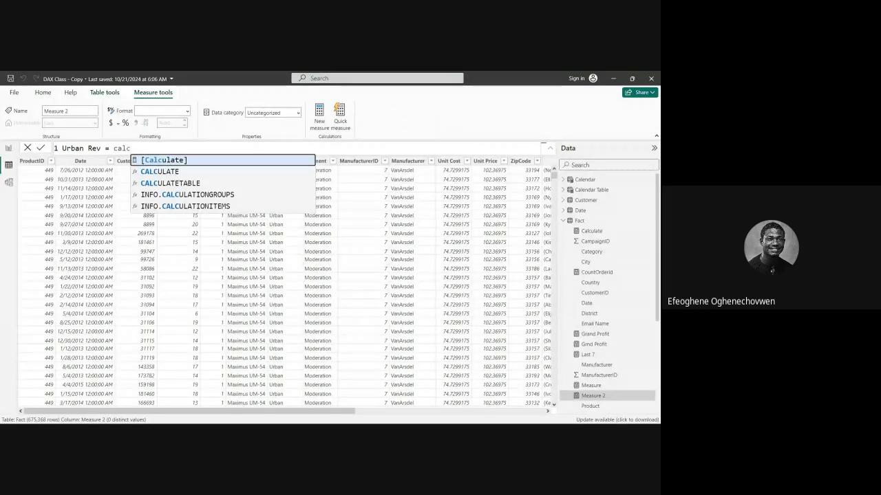
Begin the Urban Rev formula with CALCULATE, using 'Fact'[Revenue] as the expression, followed by a comma for the filter argument.
double_click(160, 172)
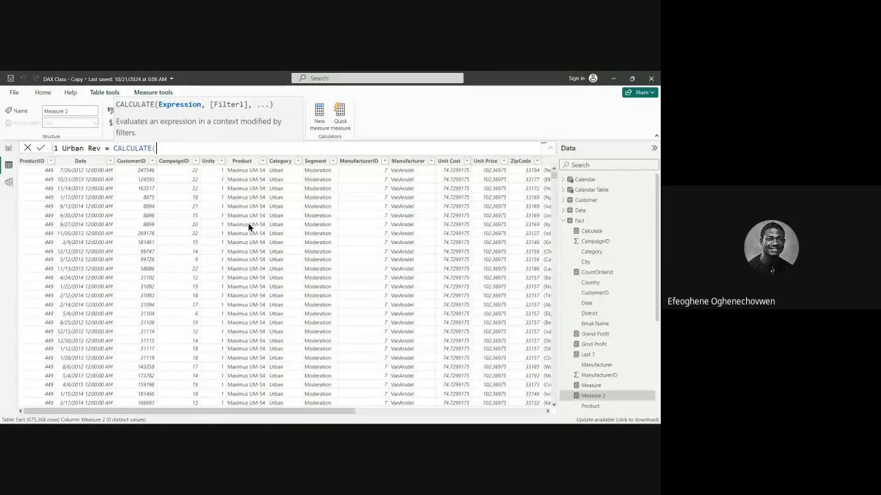
text(R)
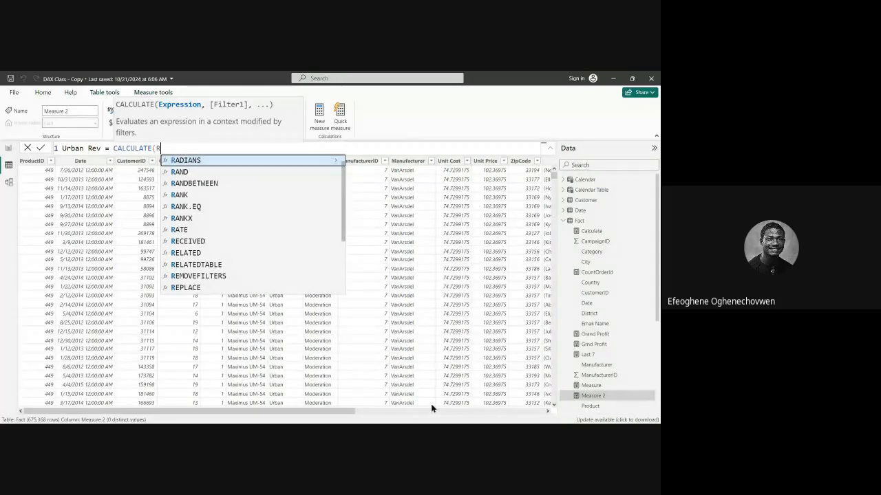
key(BackSpace)
text(fact)
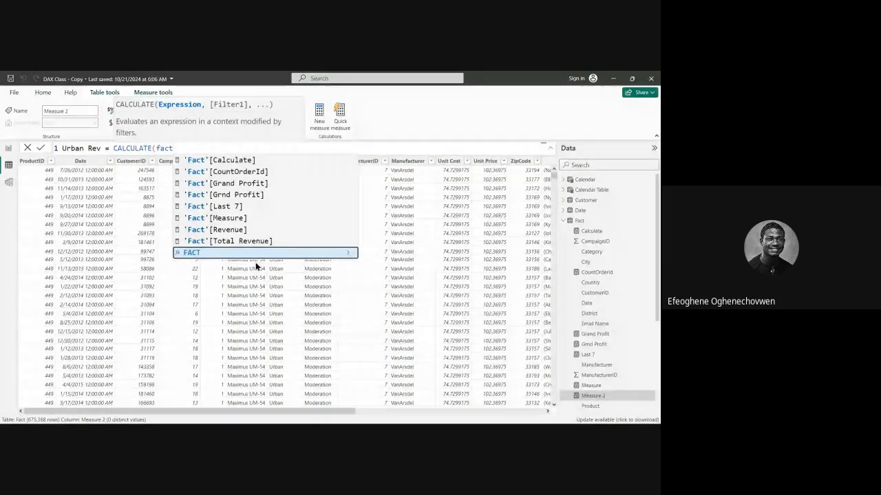
click(249, 230)
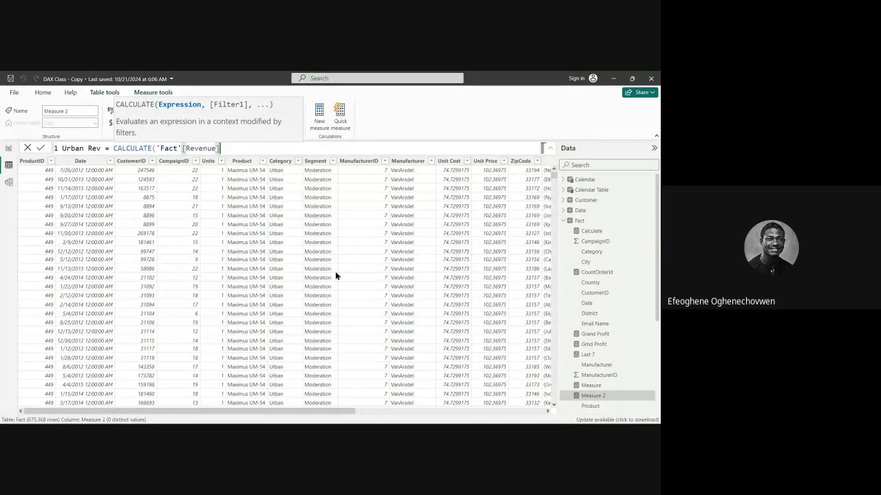
text(,)
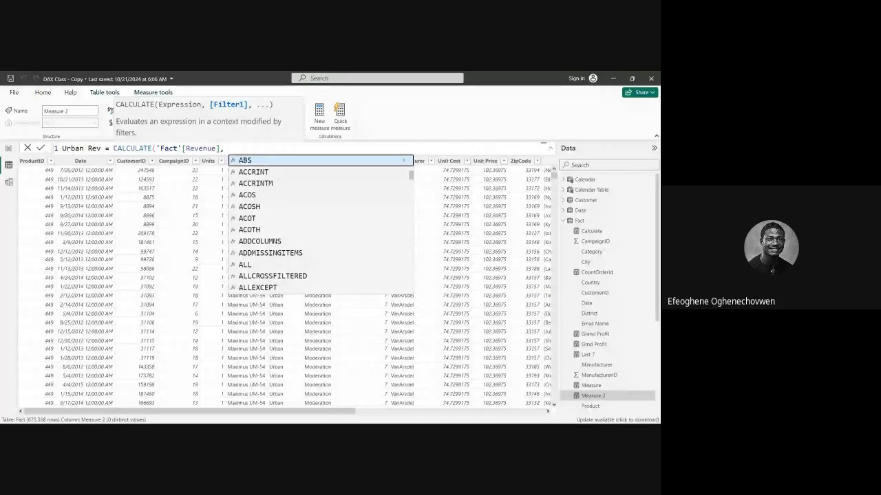
Complete the Urban Rev formula with the filter 'Fact'[Category] = "Urban", close the parenthesis and commit the measure.
text(fact)
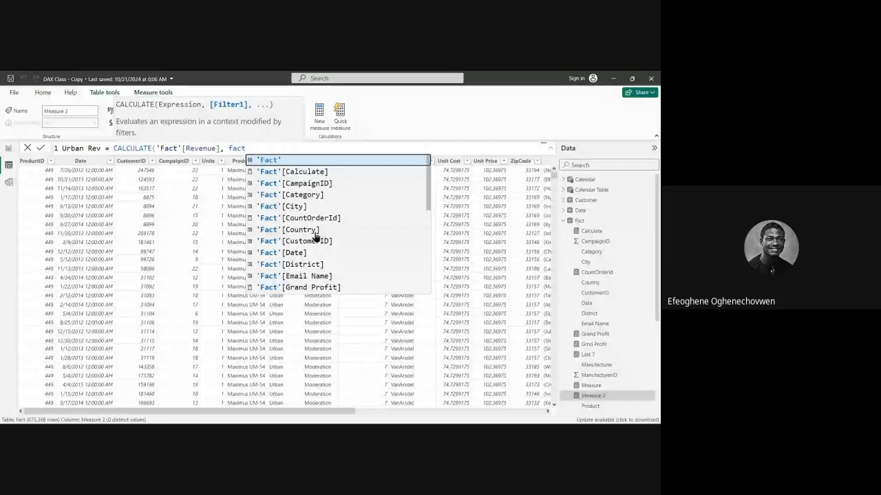
double_click(303, 196)
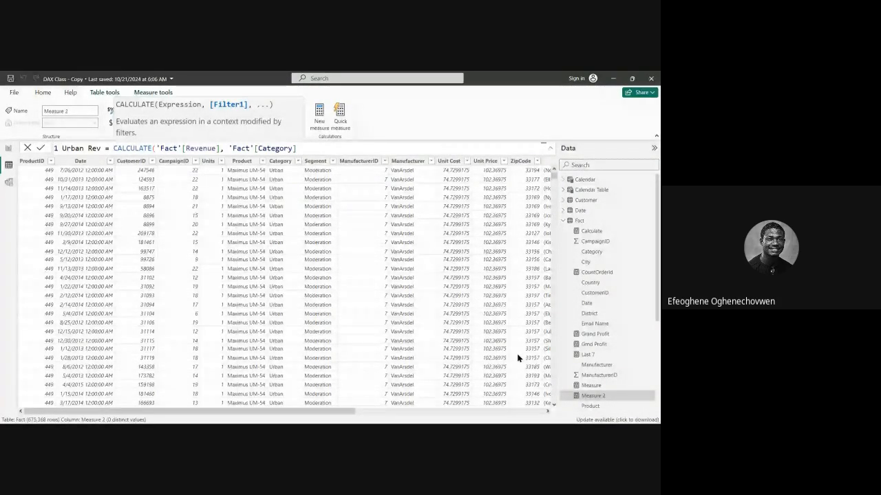
text(=)
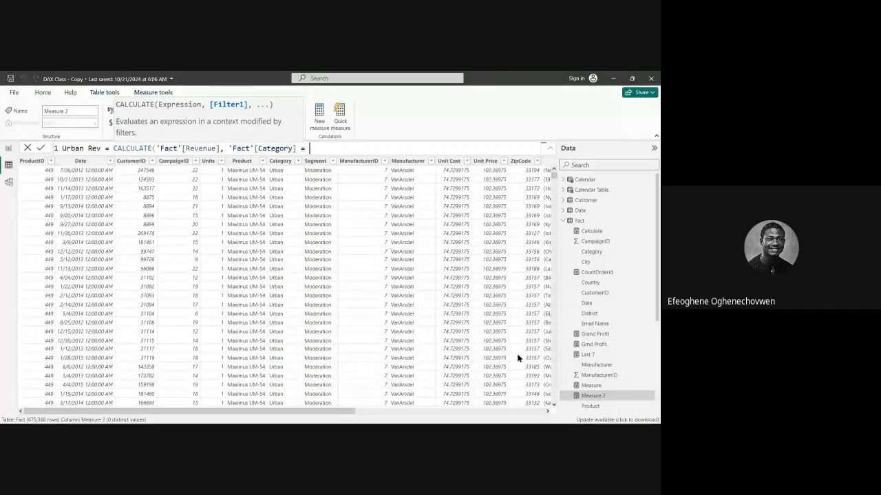
text( "")
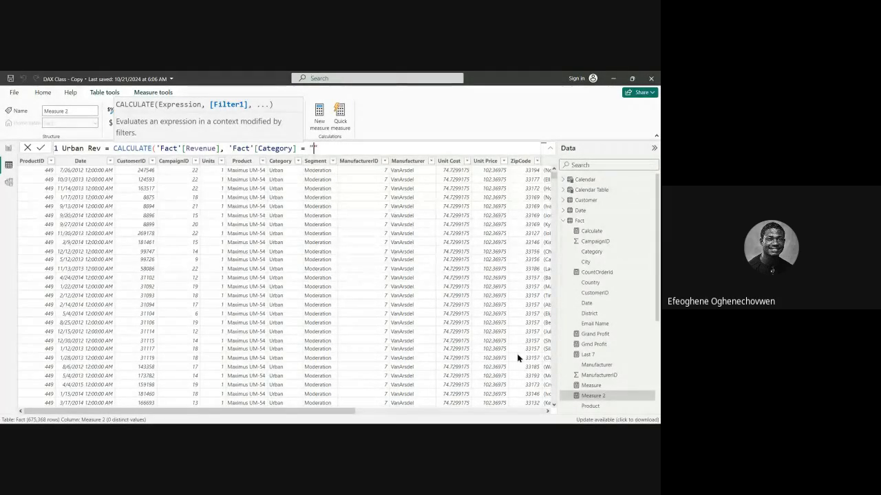
text(Urban)
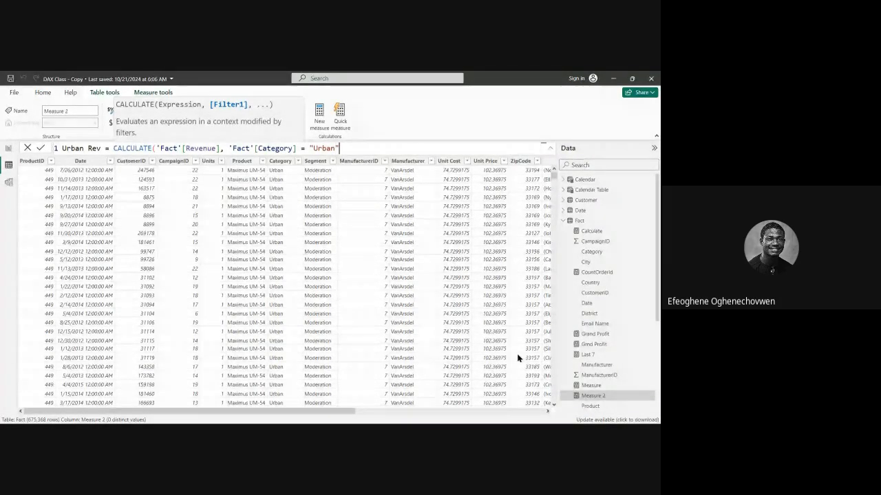
text())
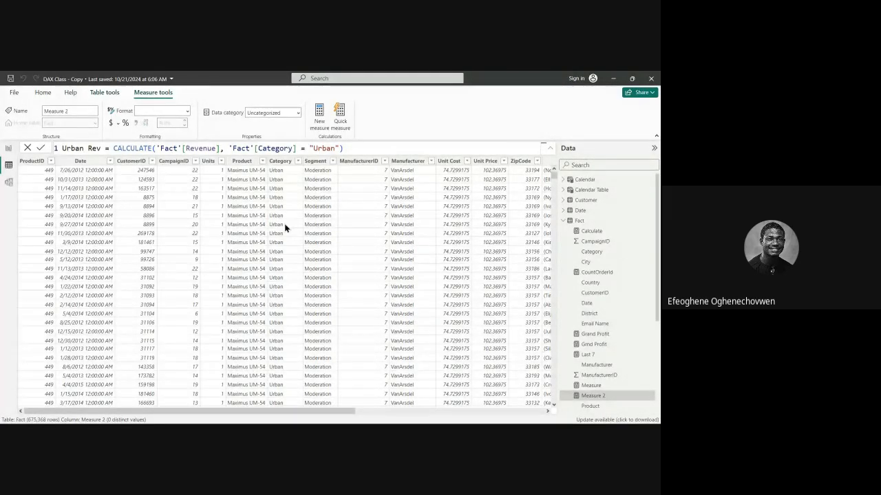
key(Return)
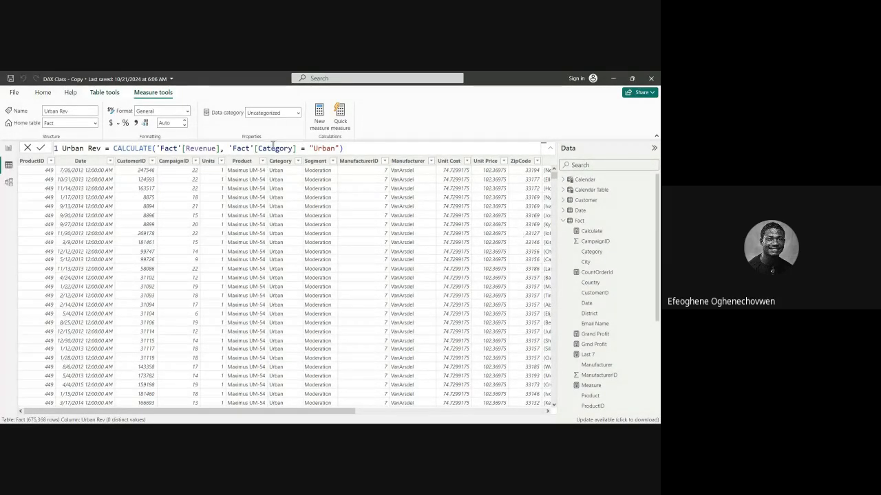
click(360, 148)
Return to the report's Filter page and move the Revenue card toward the page's upper-left area.
scroll(609, 358, down, 5)
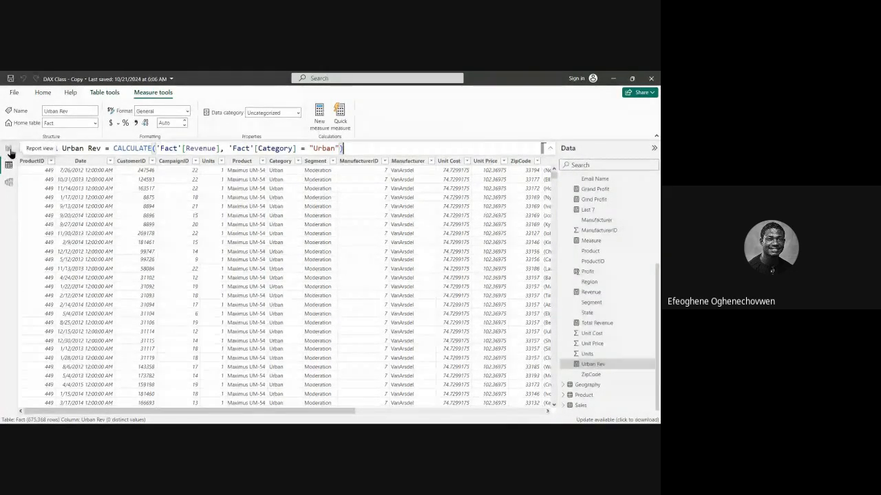
click(8, 148)
drag(167, 227, 73, 192)
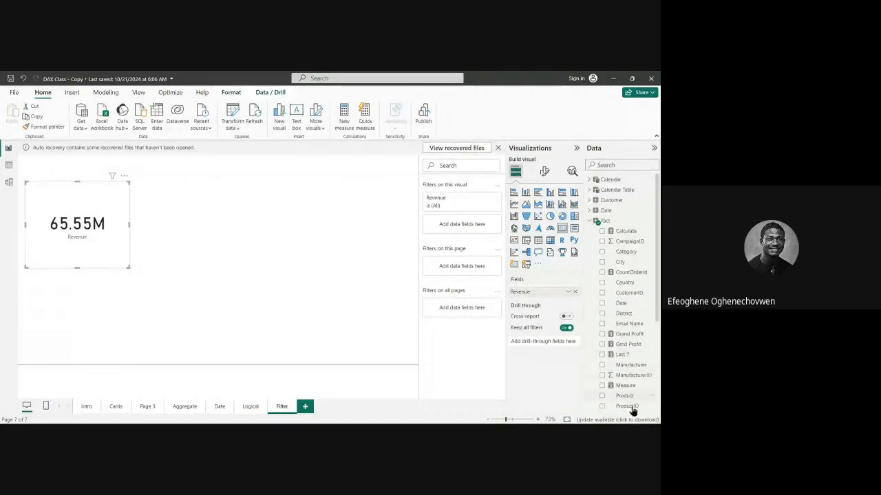
Add a second card to the right of the Revenue card and show the Fact table's Urban Rev measure in it.
scroll(630, 375, down, 4)
scroll(629, 372, down, 1)
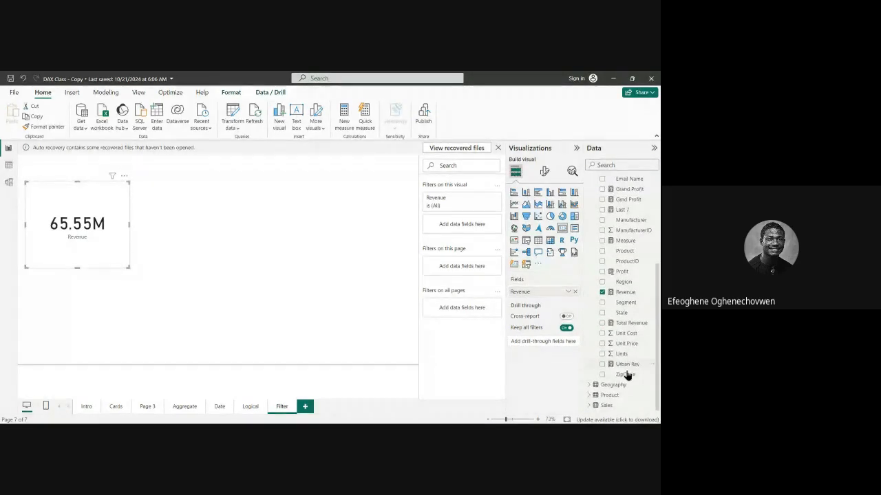
click(192, 201)
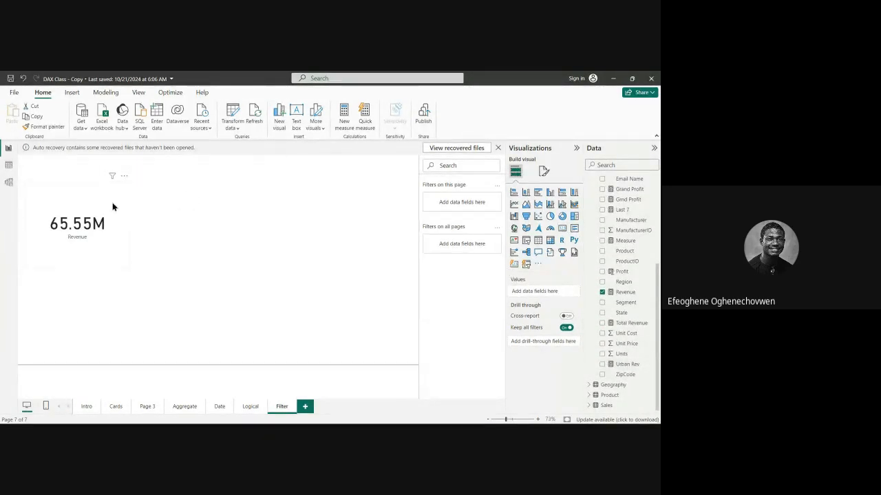
click(560, 233)
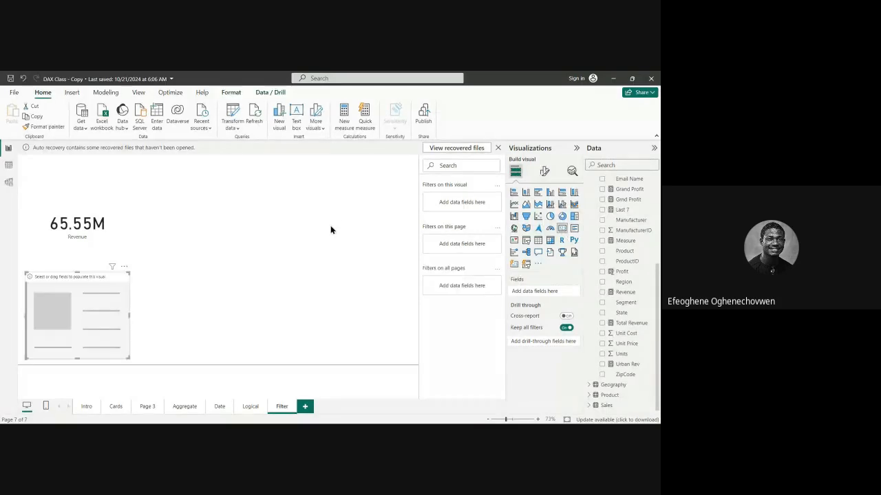
drag(79, 285, 244, 210)
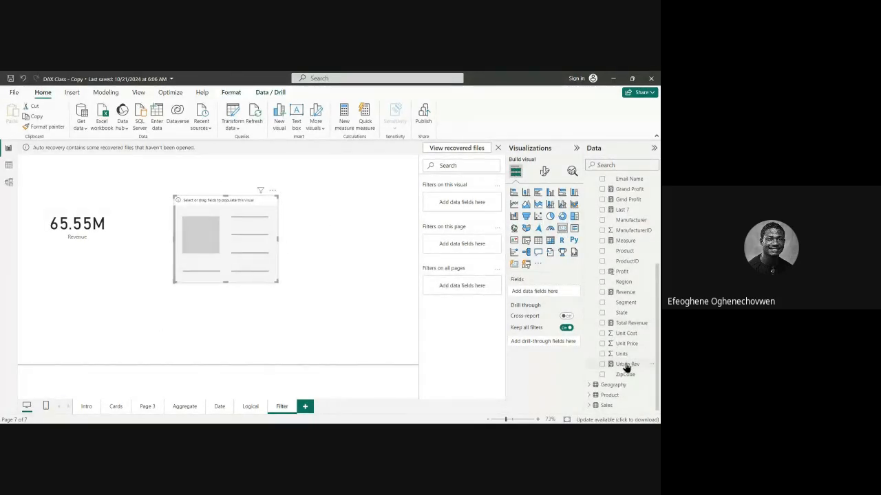
drag(622, 364, 236, 217)
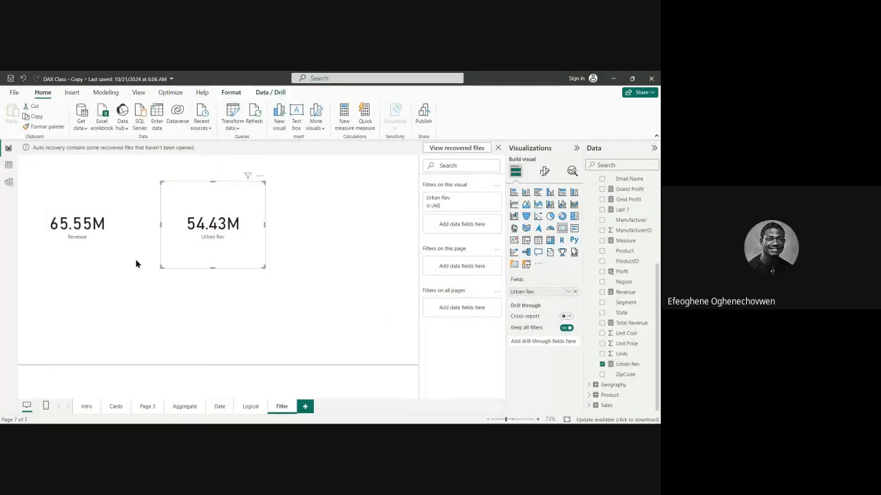
Move the Urban Rev and Revenue cards closer together so they sit side by side at the same height.
click(103, 245)
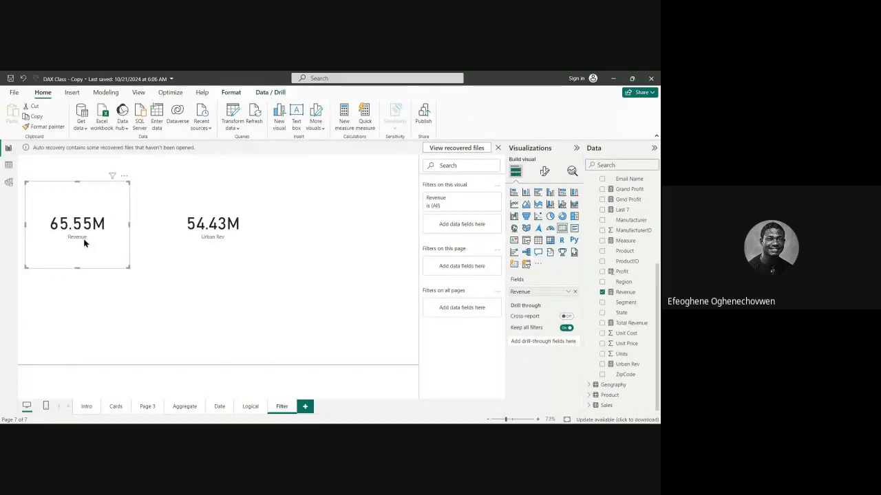
click(213, 256)
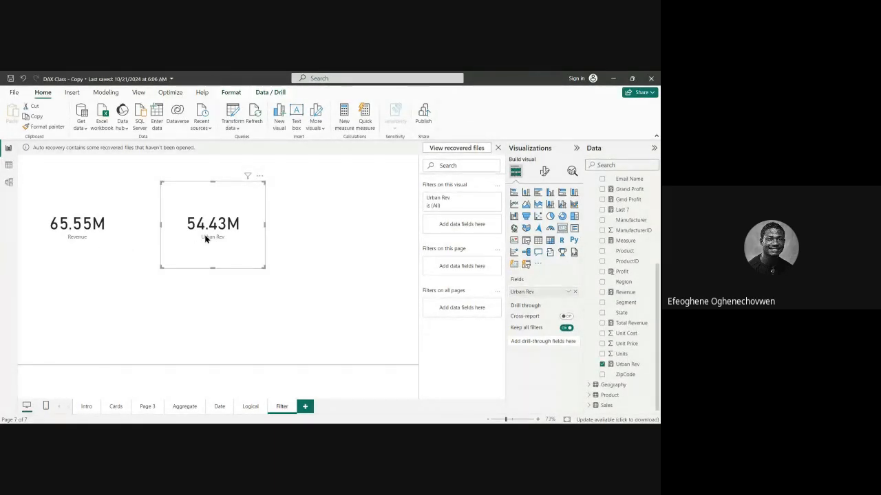
click(117, 252)
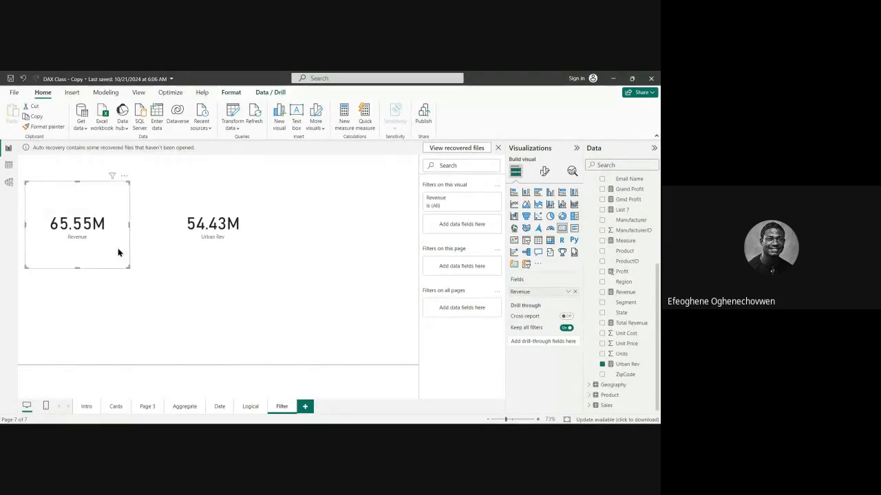
click(192, 262)
drag(224, 253, 202, 256)
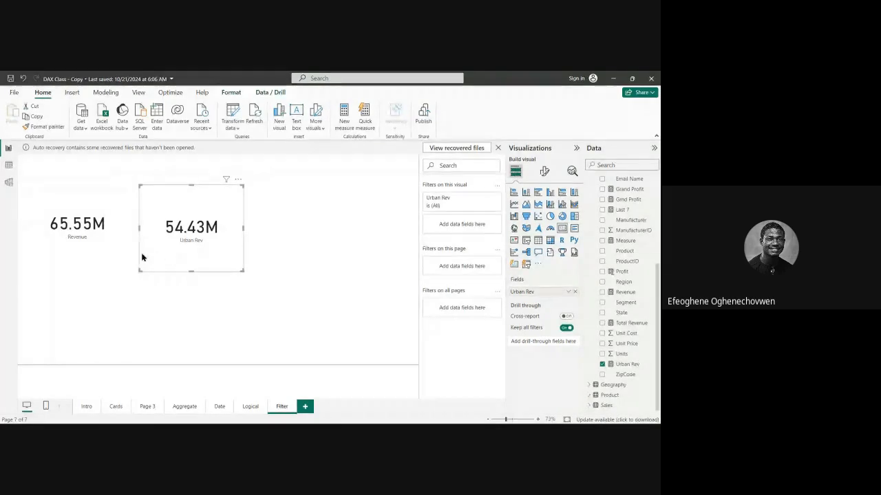
click(121, 255)
click(185, 268)
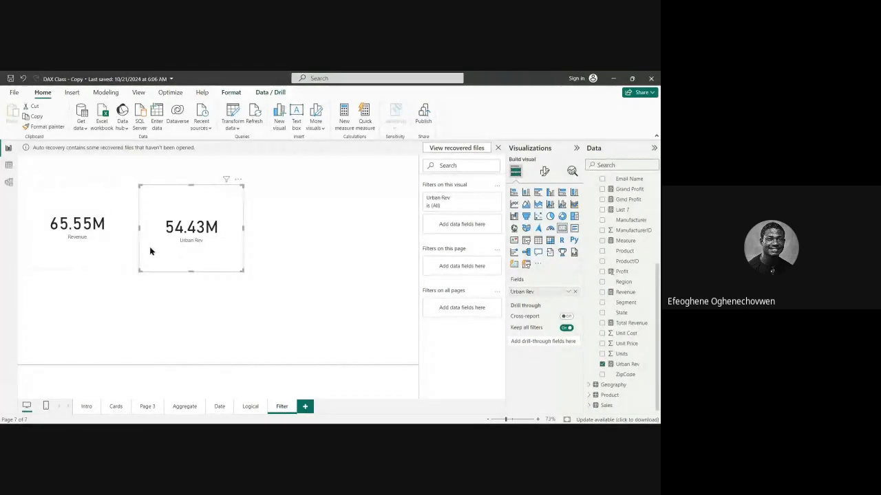
click(120, 250)
drag(120, 250, 125, 258)
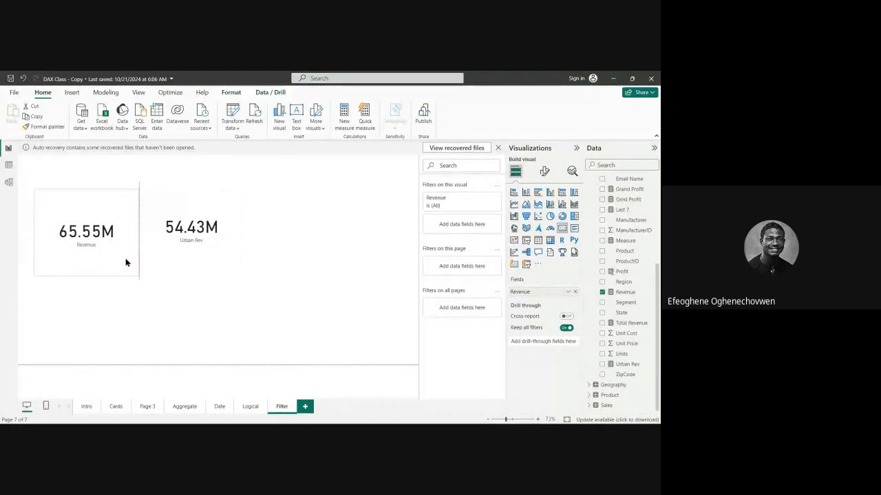
click(168, 267)
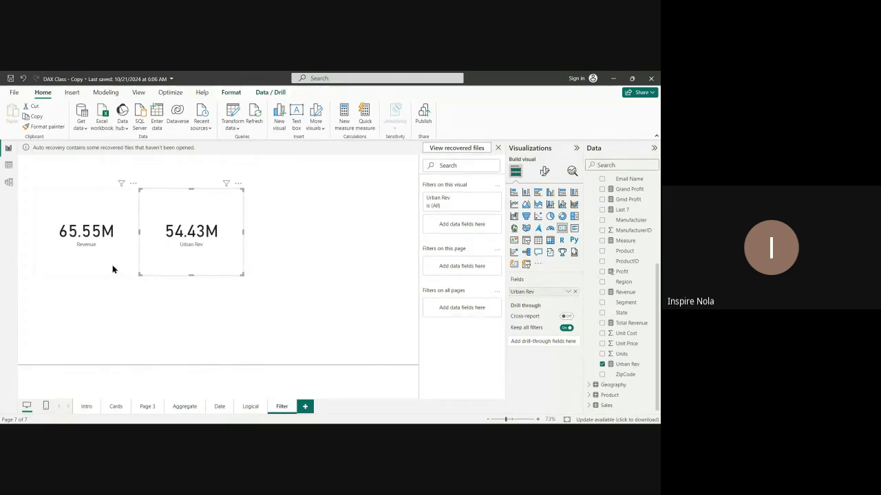
Compare the total in the Revenue card with the filtered amount in the Urban Rev card.
click(260, 291)
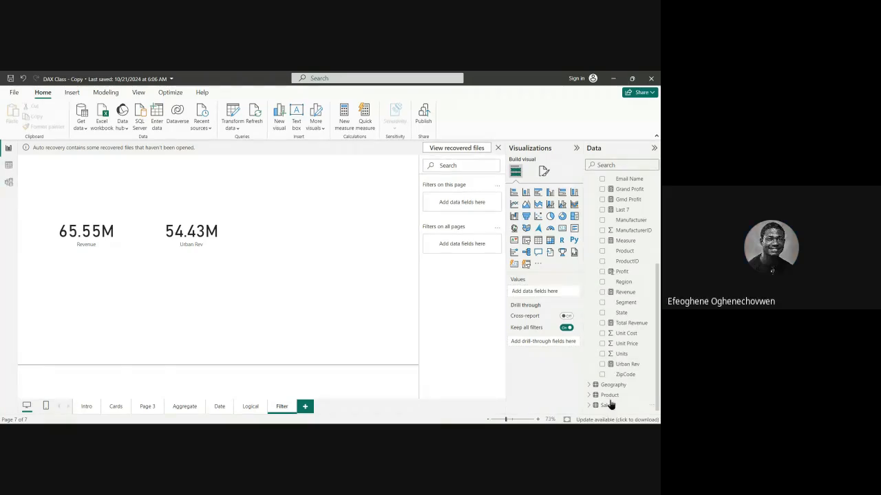
click(144, 260)
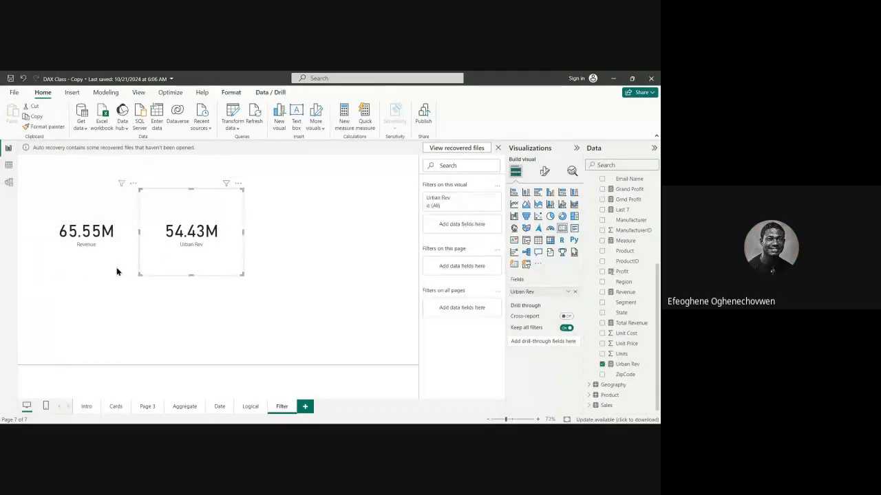
click(119, 270)
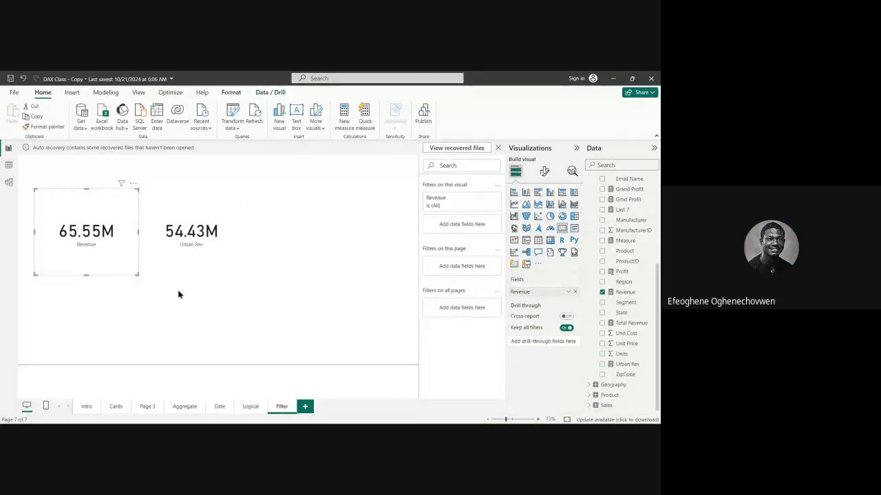
click(187, 272)
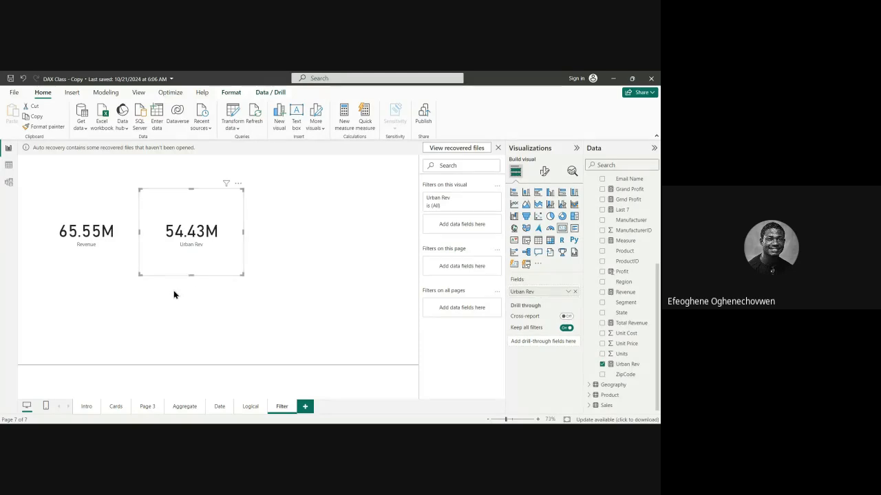
click(176, 283)
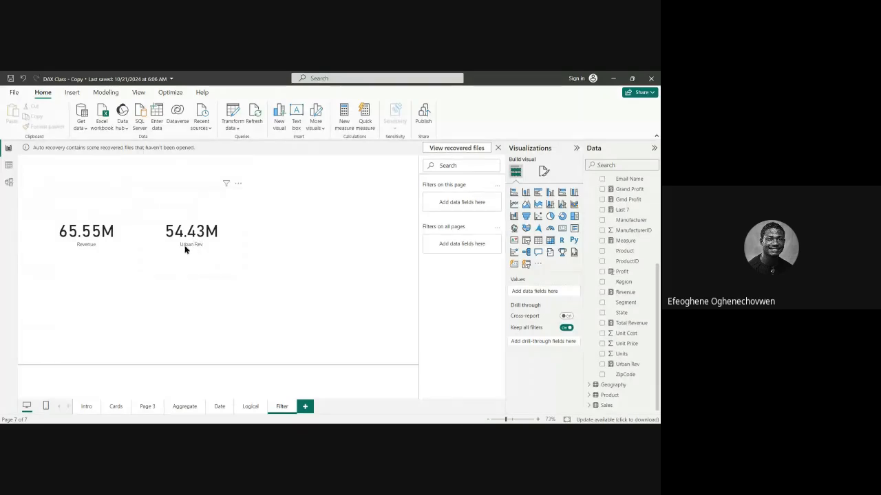
click(133, 254)
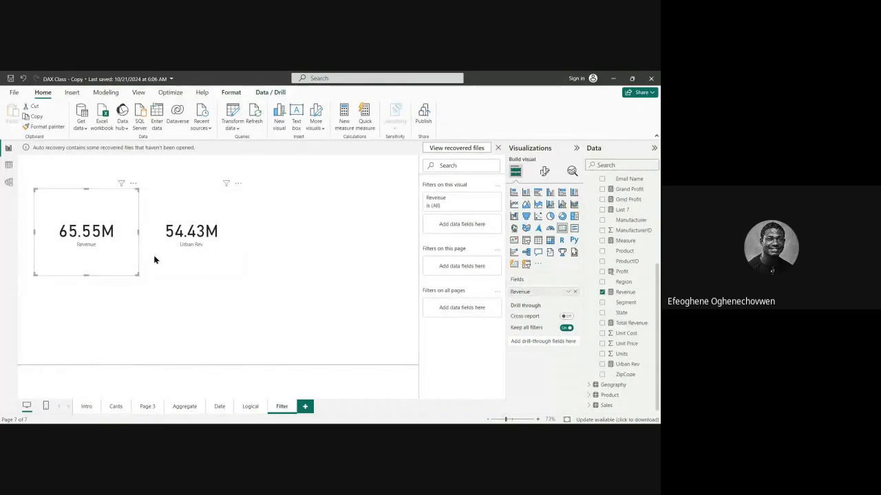
click(154, 263)
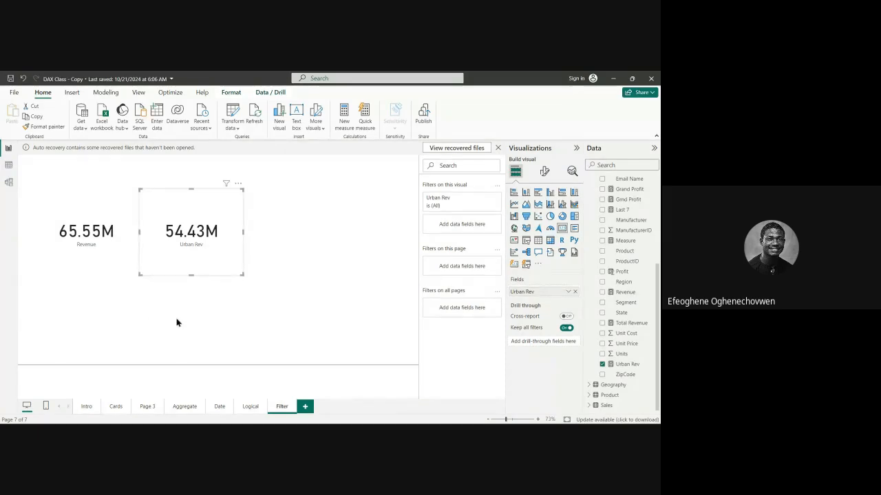
click(203, 307)
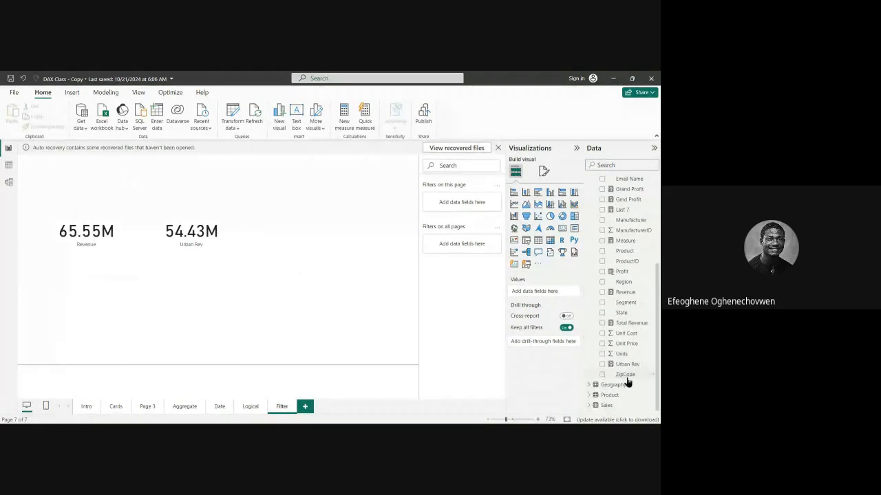
Open the Total Revenue measure to examine its SUMX formula, then close it without changes.
click(629, 324)
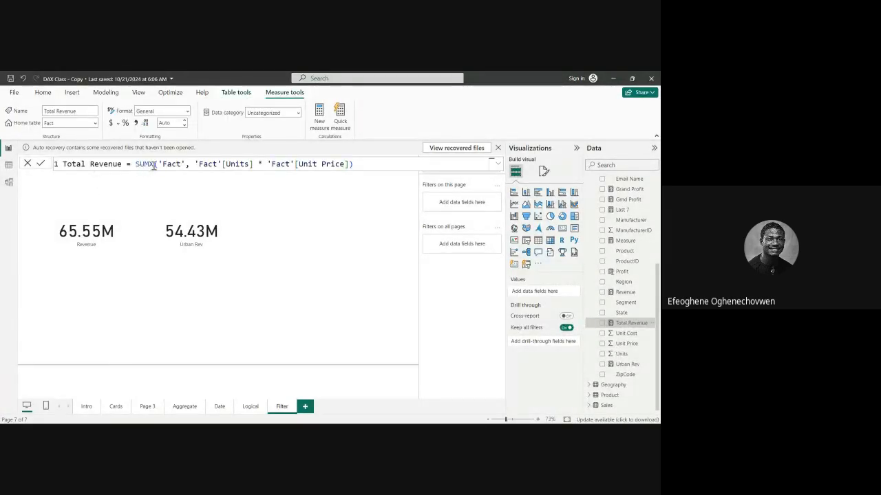
drag(153, 165, 137, 165)
click(28, 164)
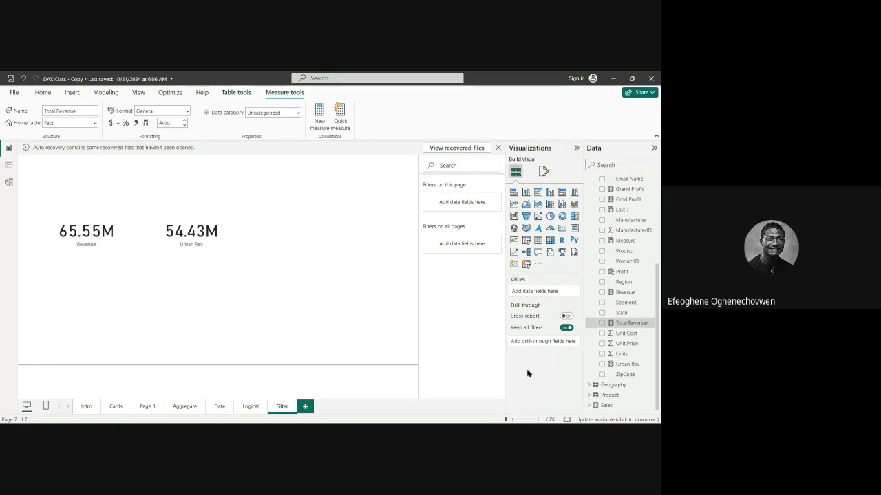
Review the Urban Rev measure's CALCULATE formula, close it without changes and return to the start of the Fact table's fields.
click(626, 365)
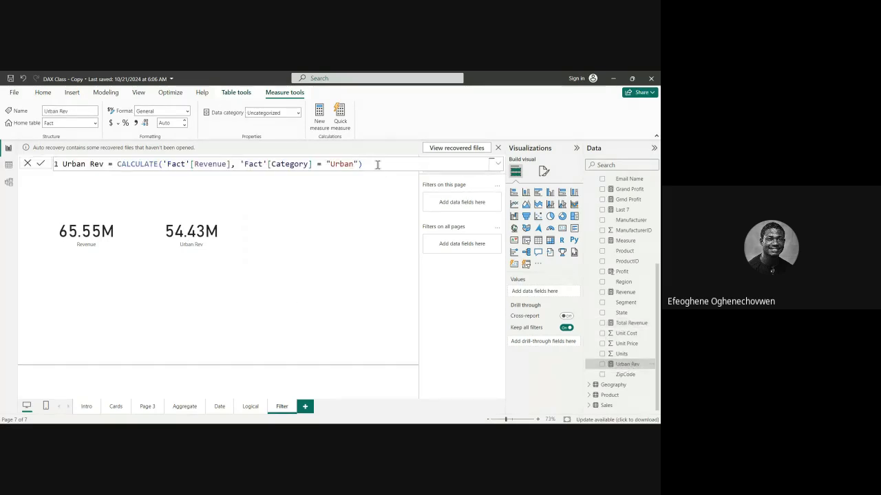
drag(376, 165, 50, 168)
key(ctrl+c)
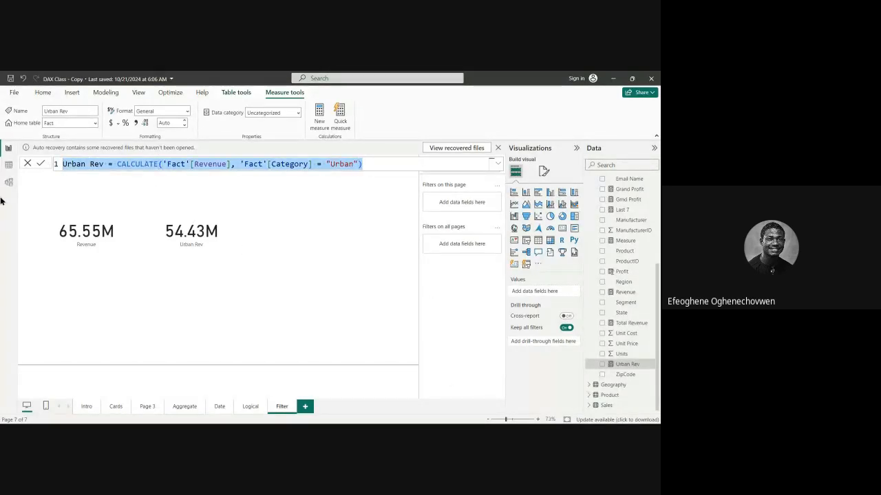
click(28, 164)
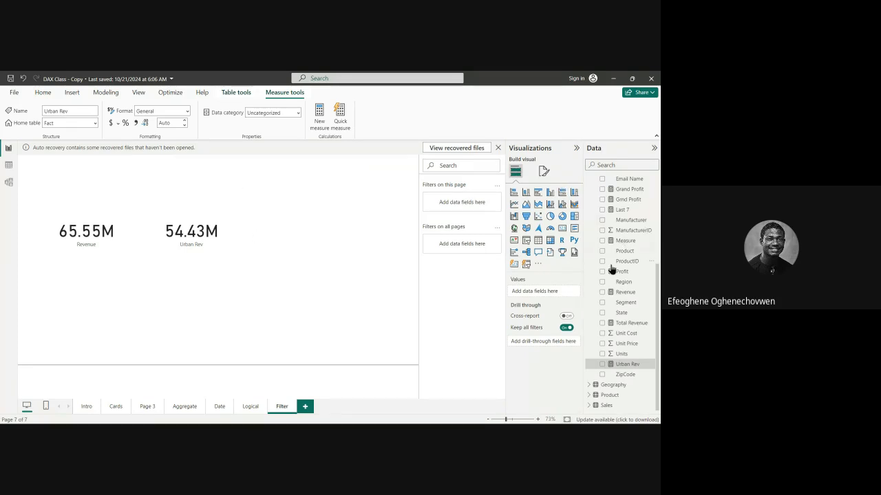
scroll(611, 269, up, 5)
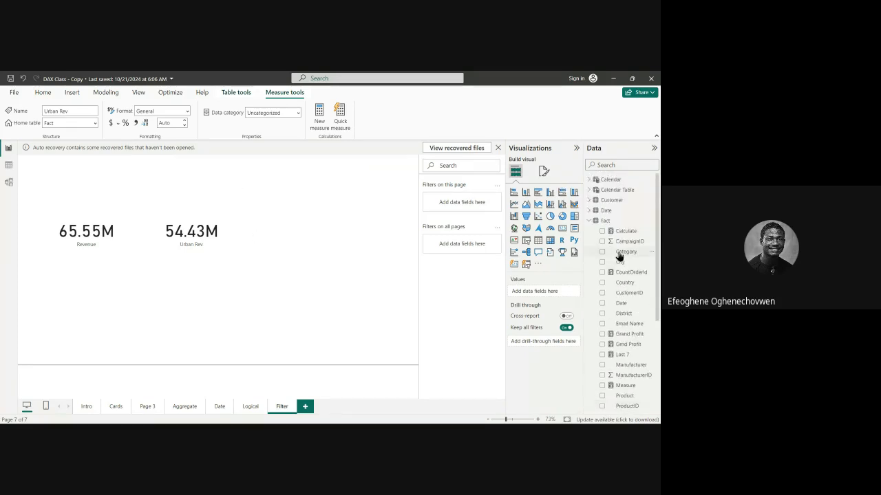
Create a new measure in the Fact table from the copied Urban Rev formula and name it Mix Rev.
click(588, 222)
right_click(601, 222)
click(479, 238)
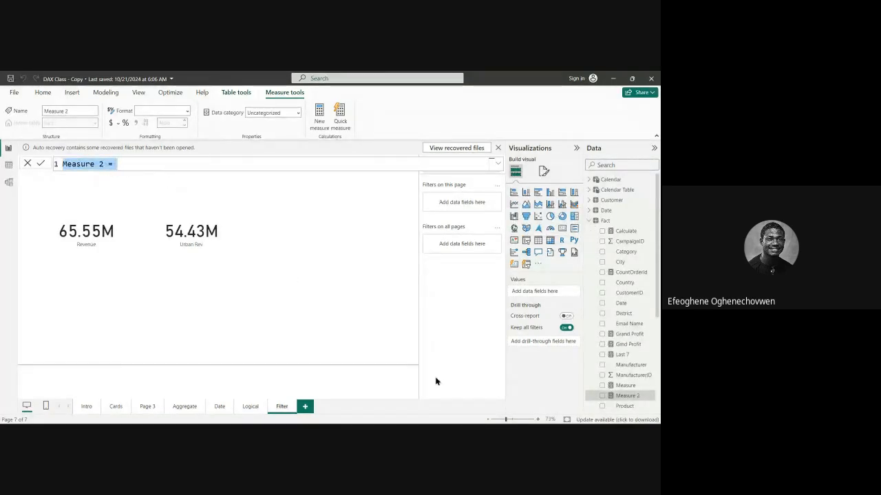
key(ctrl+v)
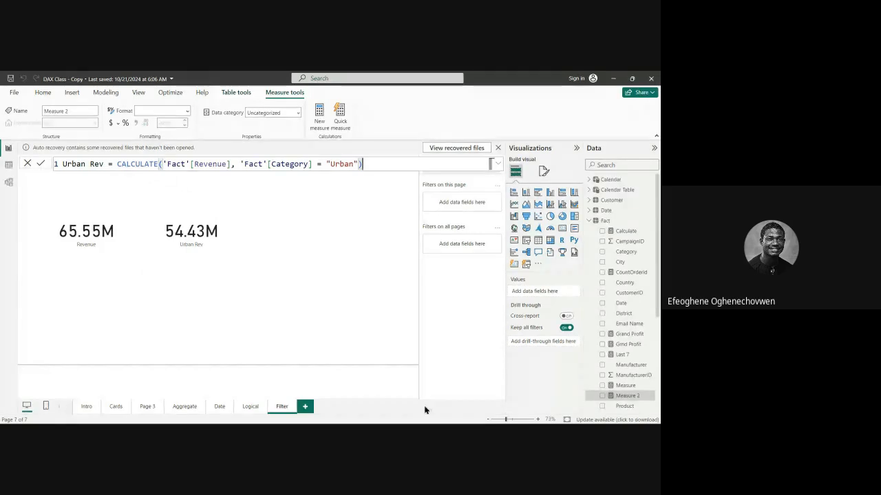
click(85, 164)
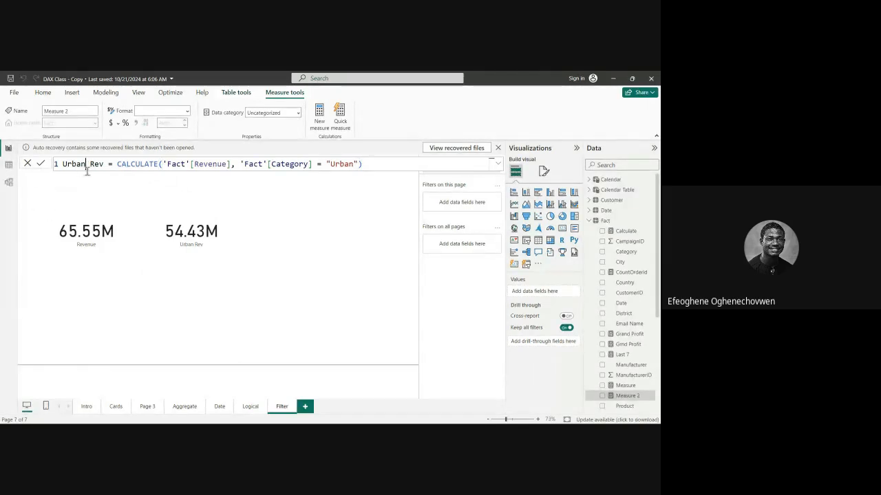
key(BackSpace)
key(BackSpace)
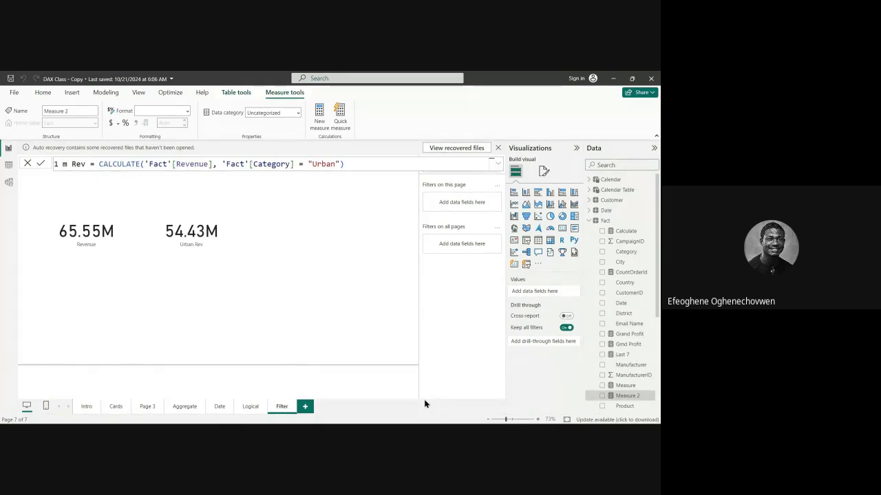
text(Mix)
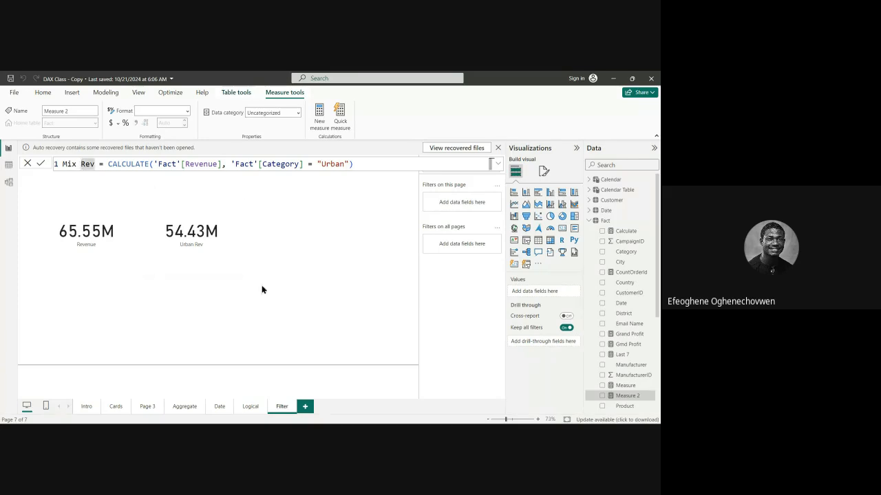
key(BackSpace)
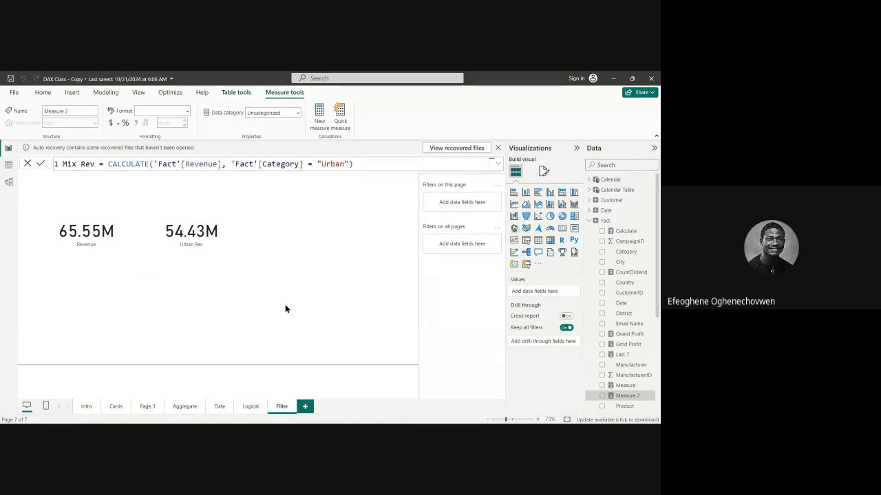
Change the category filter in the Mix Rev formula to "Mix" and commit the measure.
double_click(337, 164)
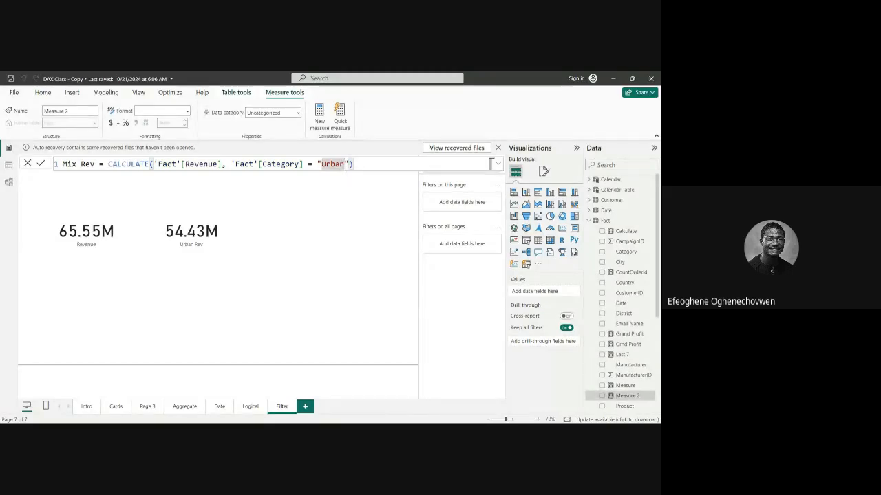
key(BackSpace)
key(BackSpace)
key(BackSpace)
key(BackSpace)
key(BackSpace)
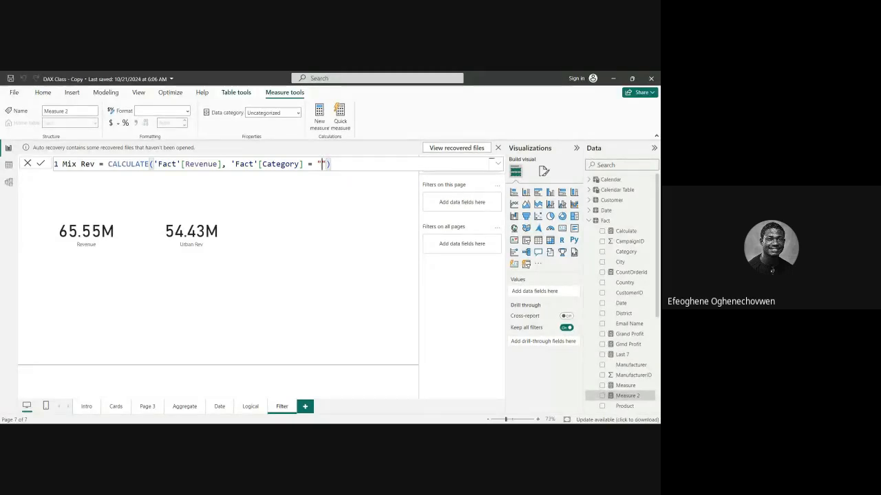
text(Mix)
key(Return)
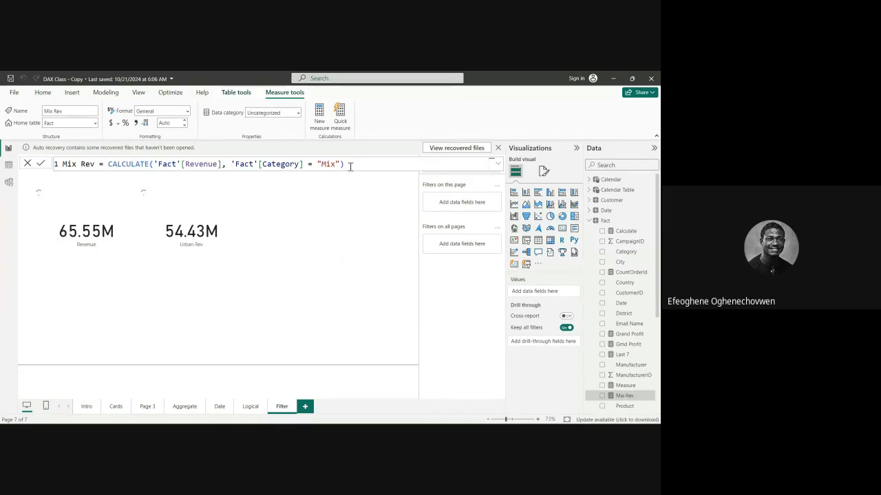
Duplicate the Urban Rev card and place the copy beside the original at the same height.
click(254, 284)
click(231, 262)
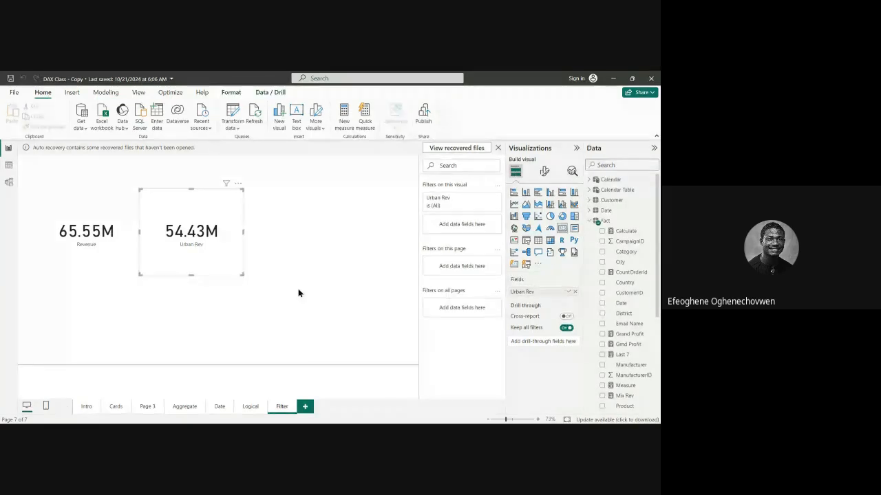
key(ctrl+c)
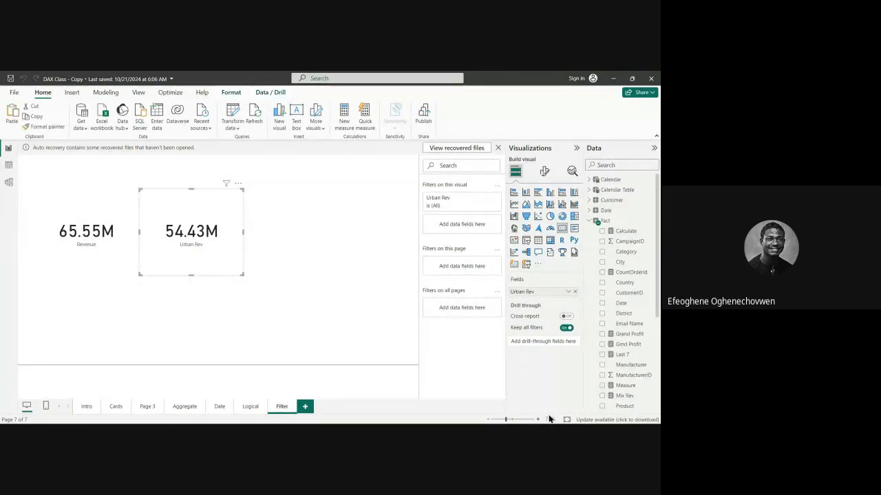
key(ctrl+v)
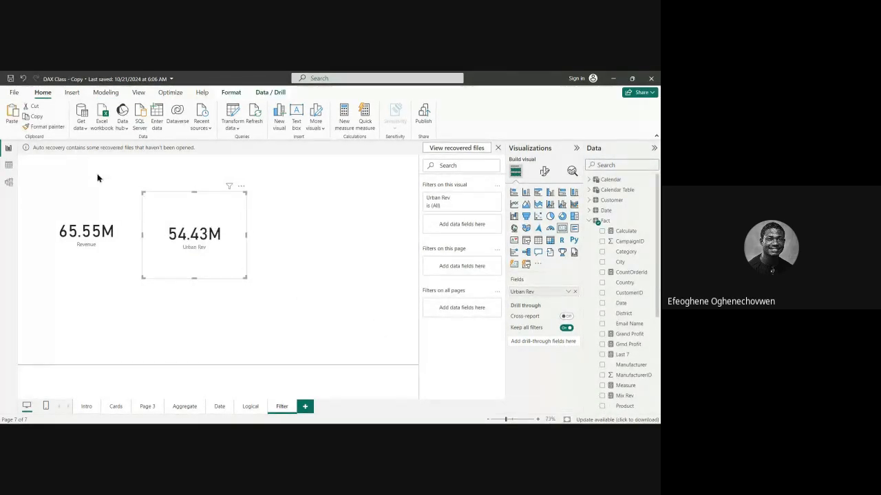
drag(183, 210, 295, 211)
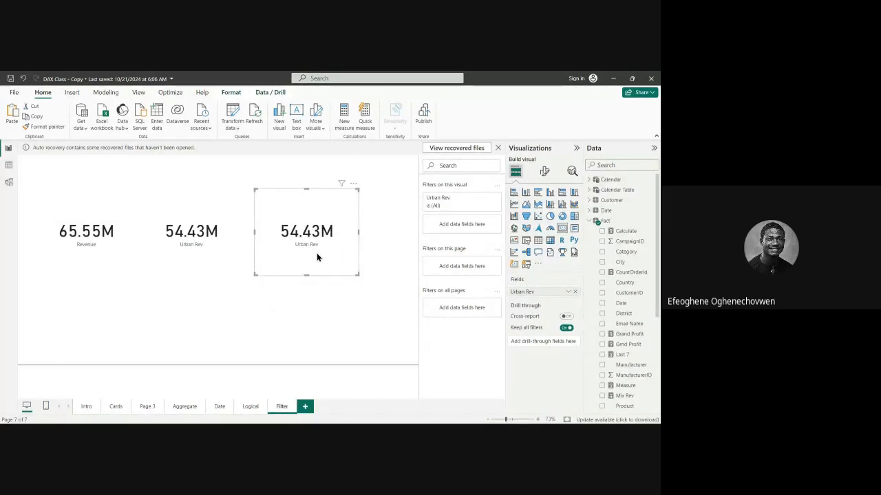
Replace the Urban Rev field in the duplicated card with the Mix Rev measure.
scroll(629, 385, down, 5)
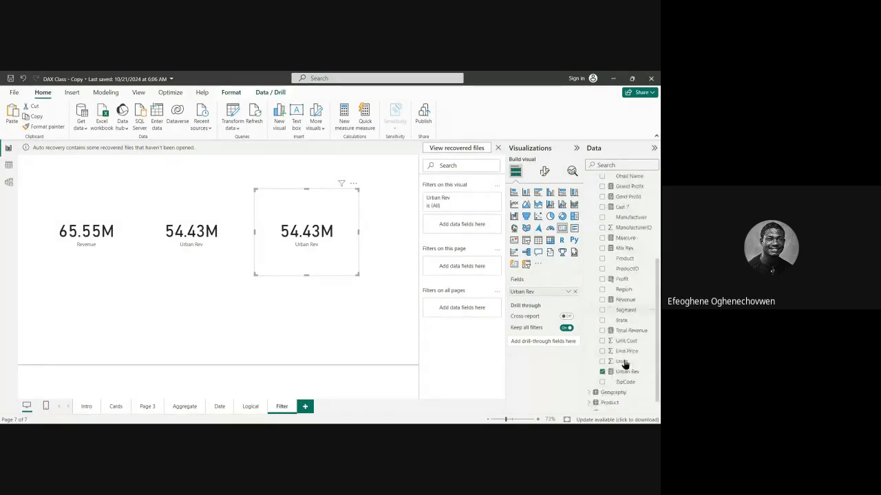
click(623, 365)
scroll(621, 359, up, 4)
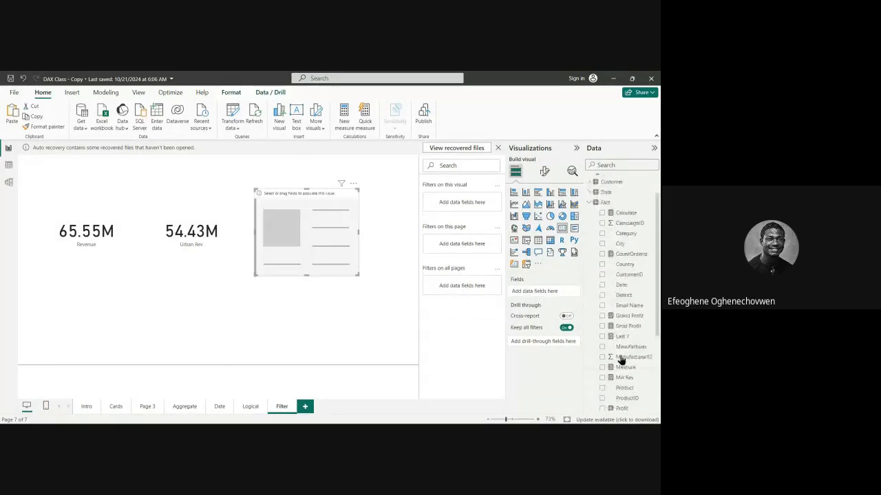
scroll(624, 372, down, 2)
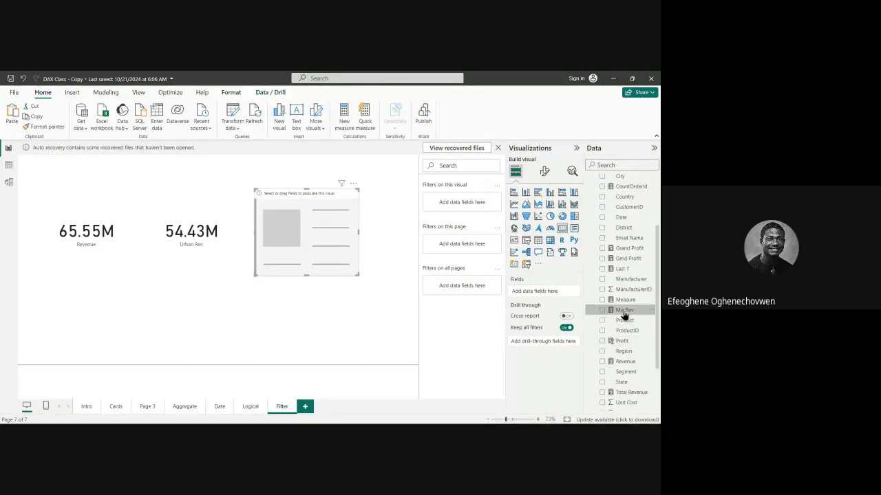
click(624, 314)
drag(631, 315, 383, 266)
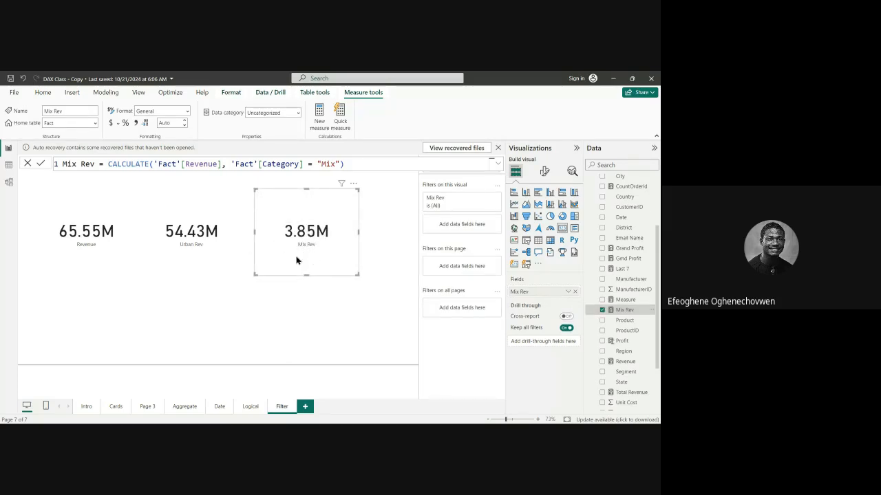
Move the Mix Rev card slightly closer to the Urban Rev card, keeping the three cards aligned.
click(114, 264)
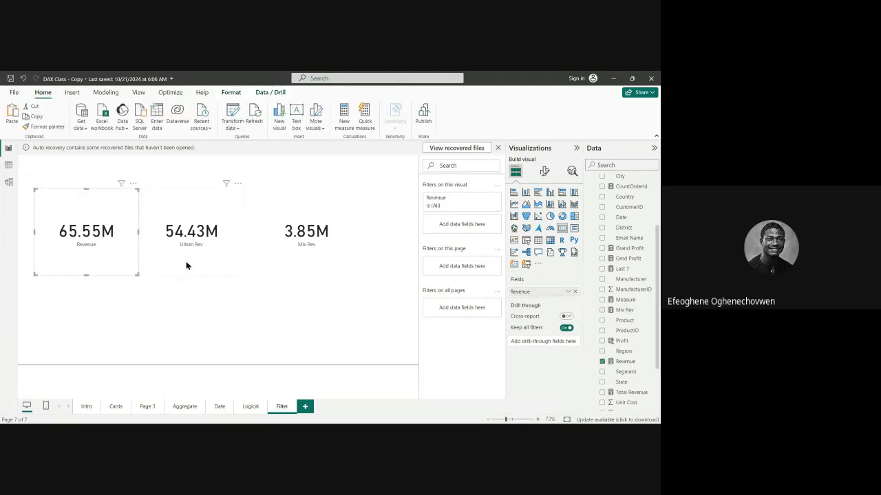
click(187, 265)
drag(271, 259, 265, 259)
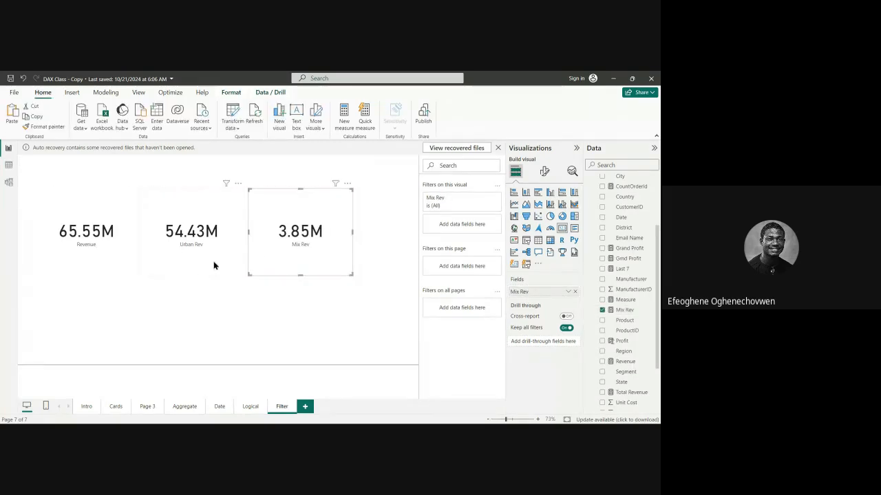
click(213, 265)
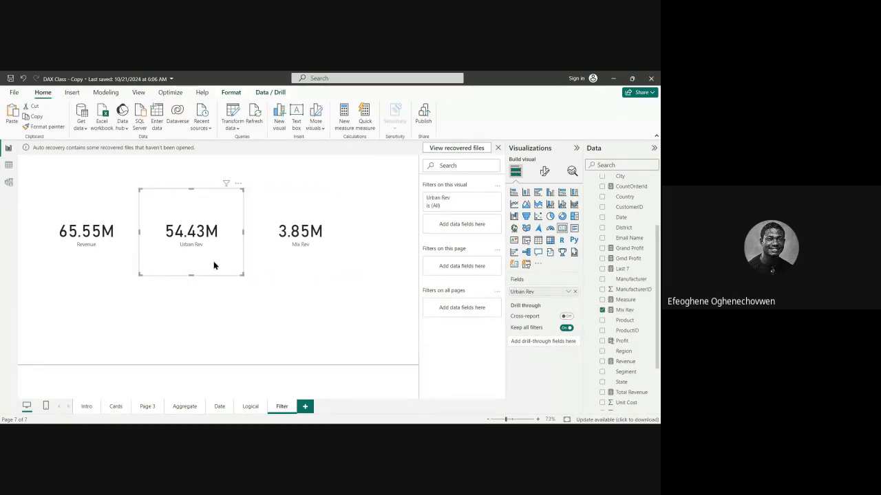
click(313, 296)
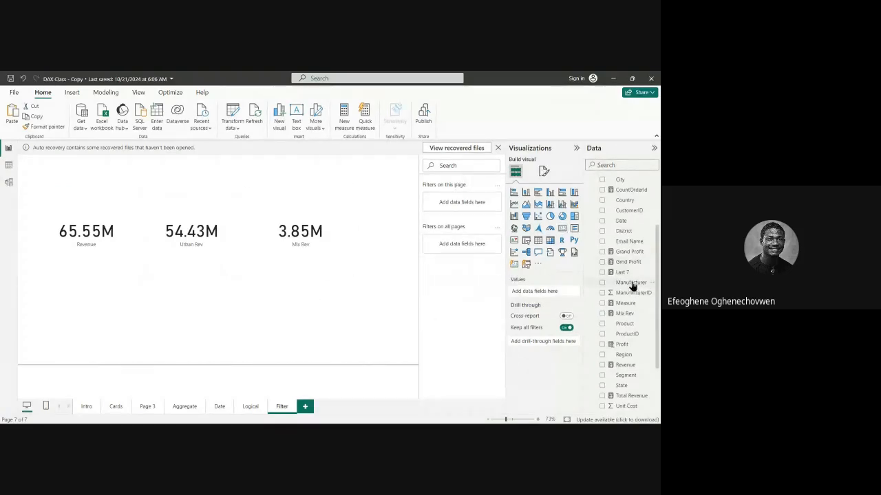
Insert an empty donut chart and move it below the Urban Rev card.
scroll(631, 285, up, 3)
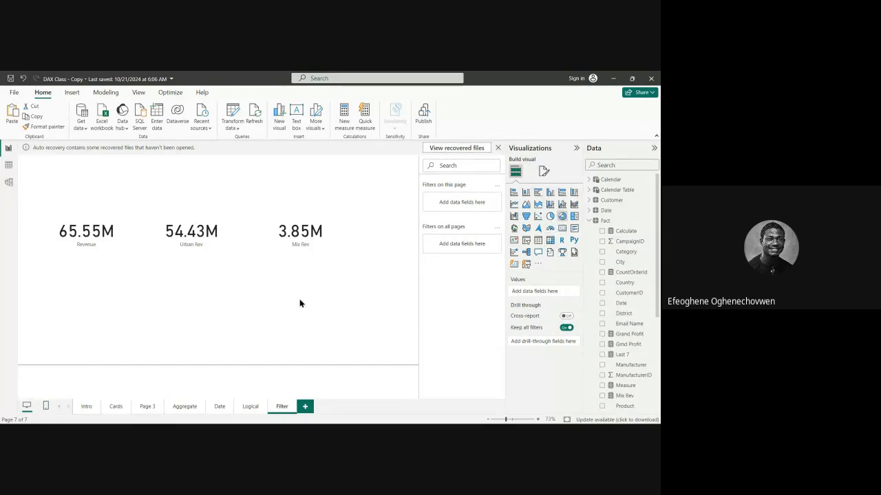
click(562, 216)
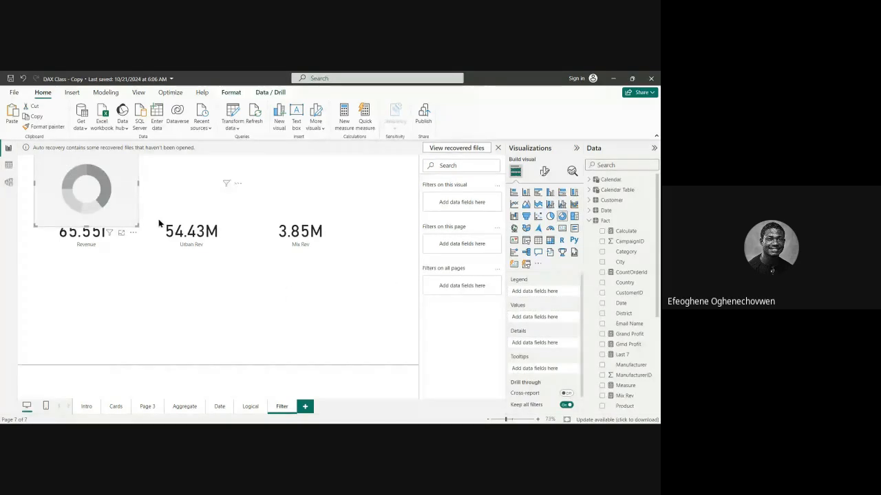
drag(100, 198, 213, 317)
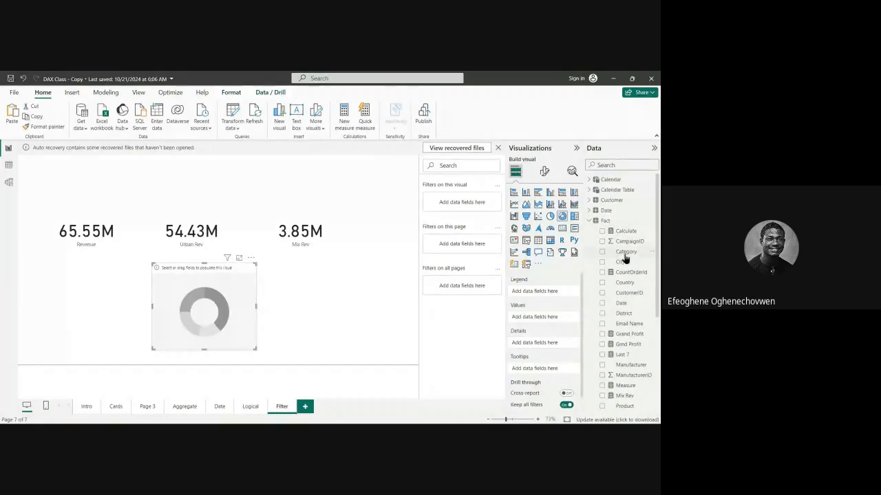
Set the donut chart's legend to Category and its values to CountOrderId, and position the chart below the Mix Rev card.
drag(623, 254, 233, 314)
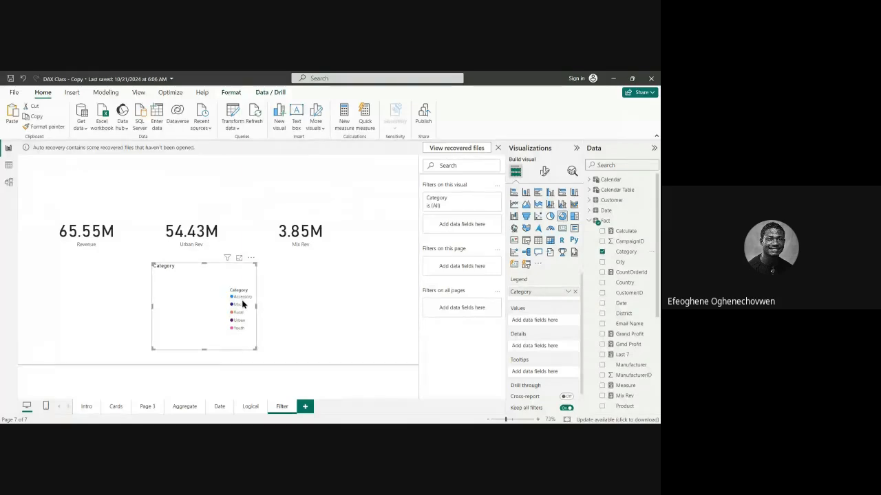
drag(213, 298, 337, 304)
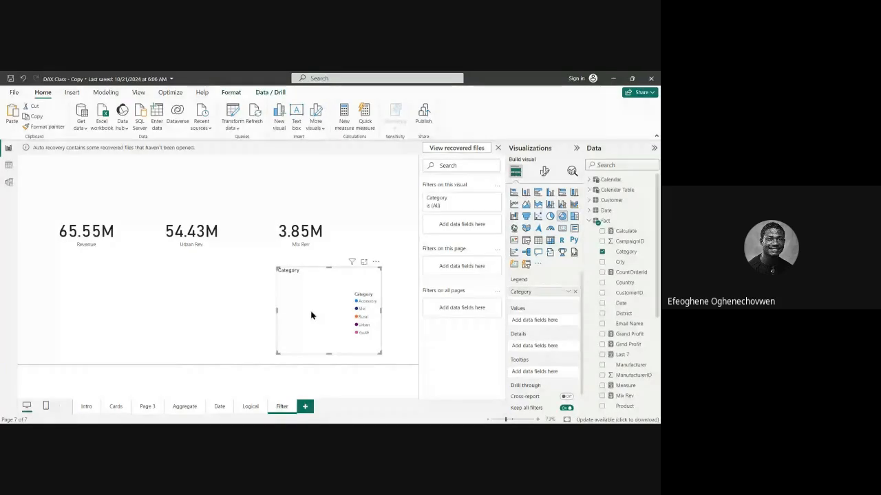
click(631, 275)
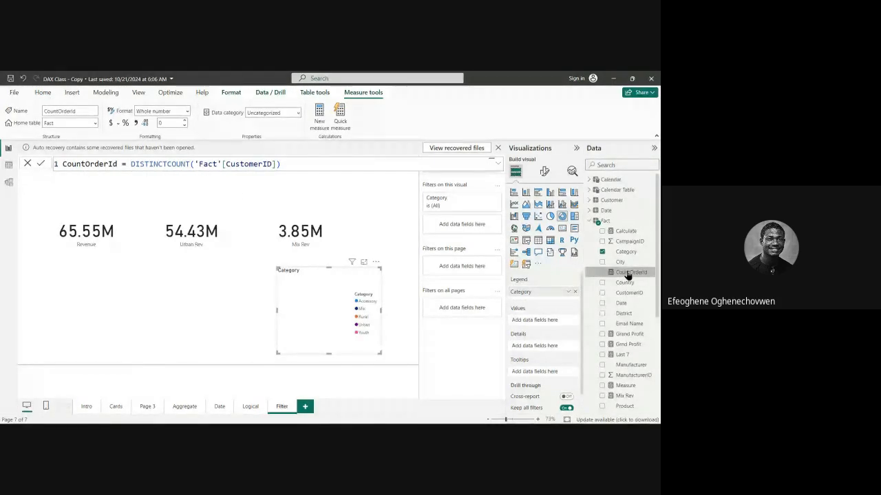
drag(627, 275, 549, 324)
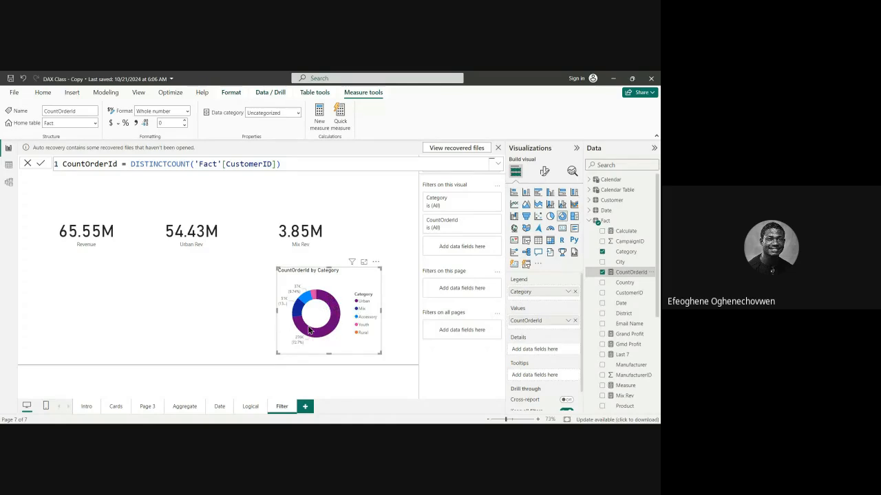
Cross-filter the page by Mix in the donut chart, compare the Revenue, Urban Rev and Mix Rev cards, and clear the selection.
mouse_move(339, 326)
click(310, 234)
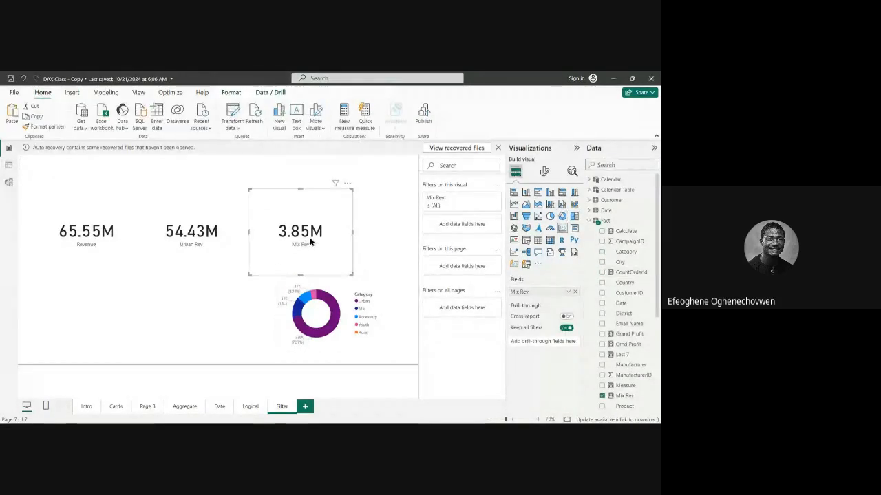
click(357, 309)
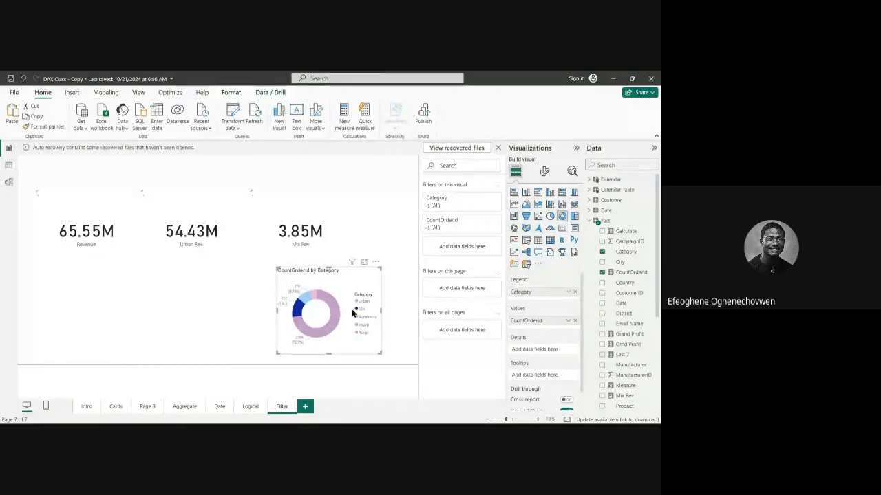
mouse_move(297, 311)
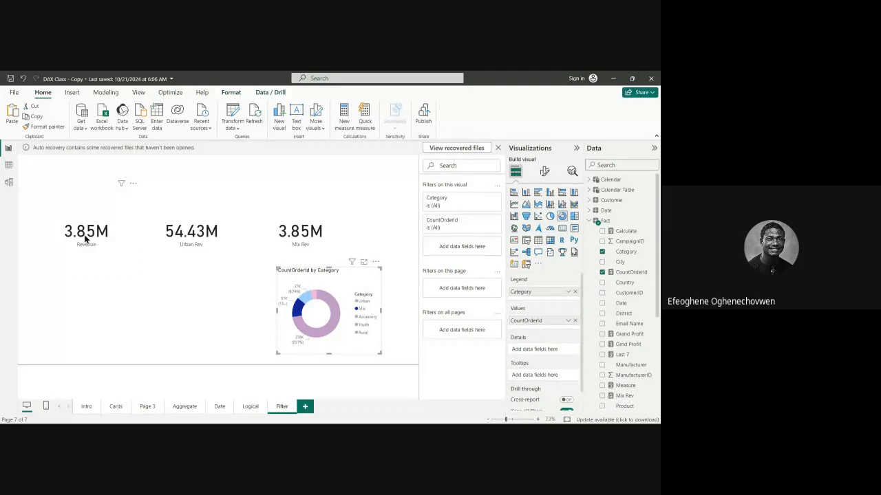
click(245, 252)
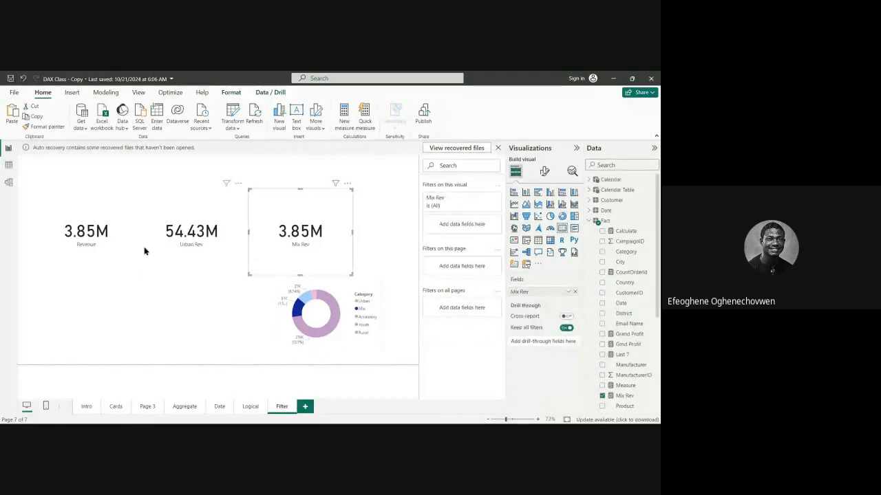
click(153, 256)
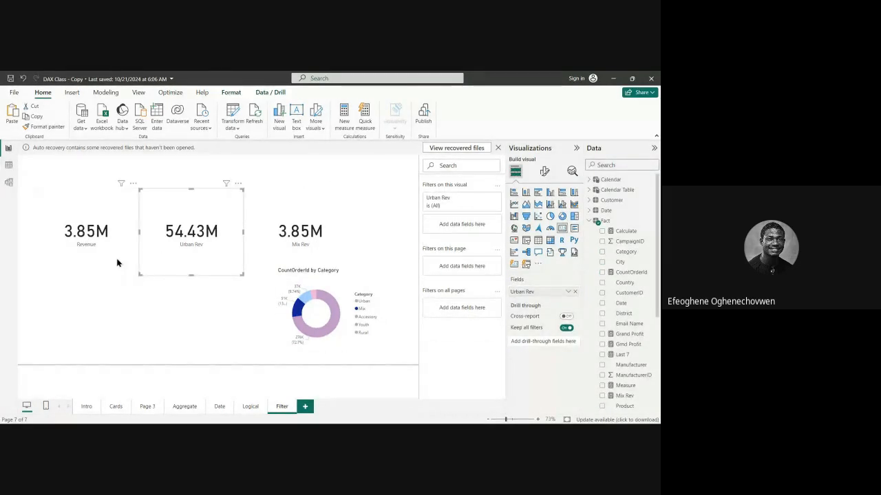
click(117, 262)
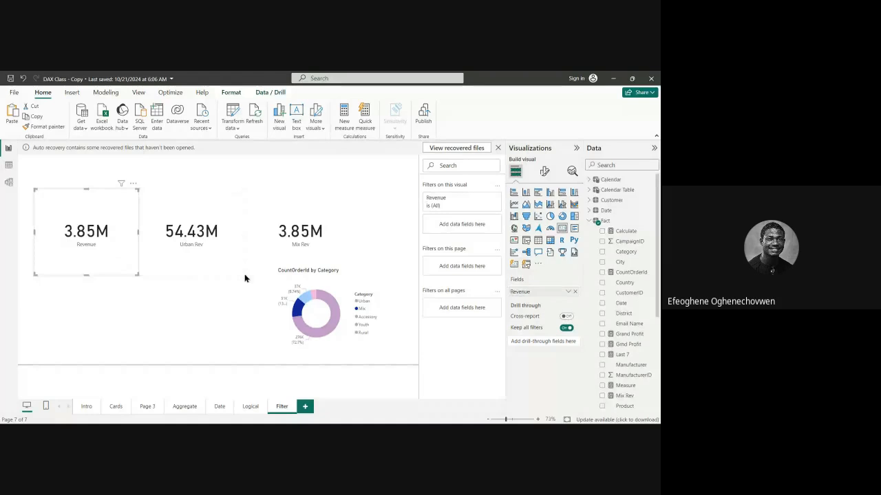
click(299, 312)
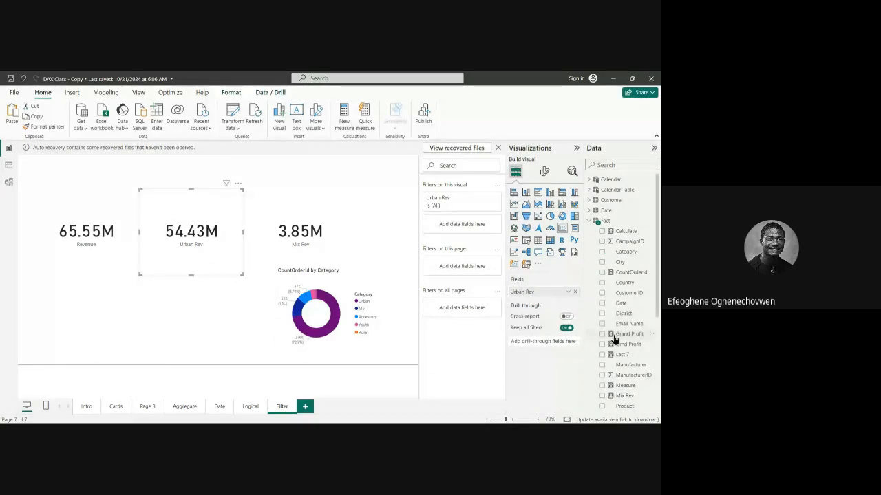
Edit the Urban Rev measure so its CALCULATE result for the Urban category is divided by [Revenue], and commit the formula.
scroll(624, 355, down, 1)
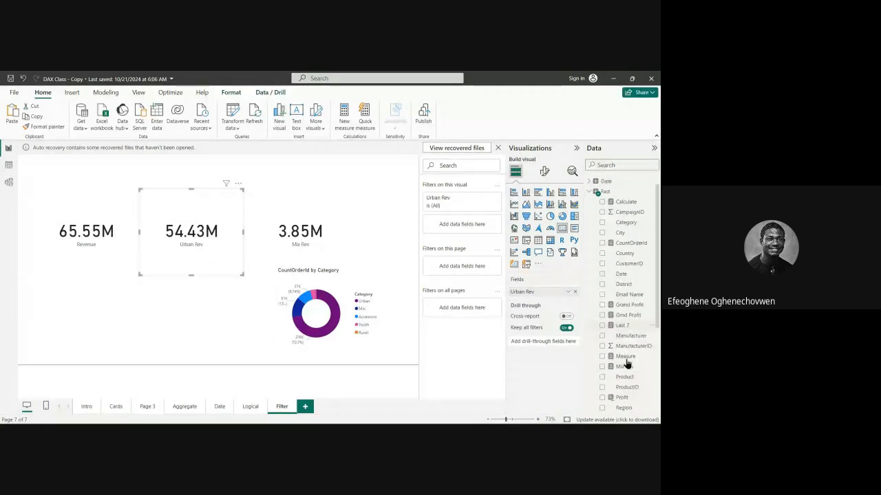
scroll(626, 361, down, 2)
scroll(629, 361, down, 2)
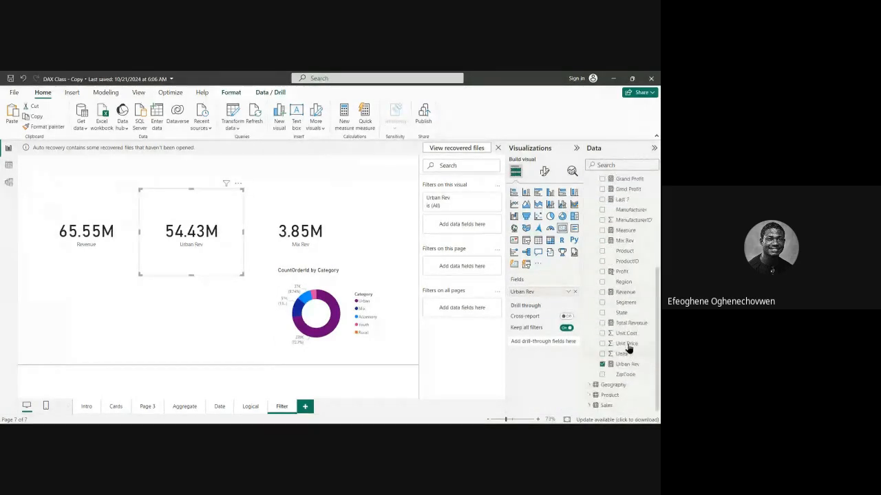
click(630, 365)
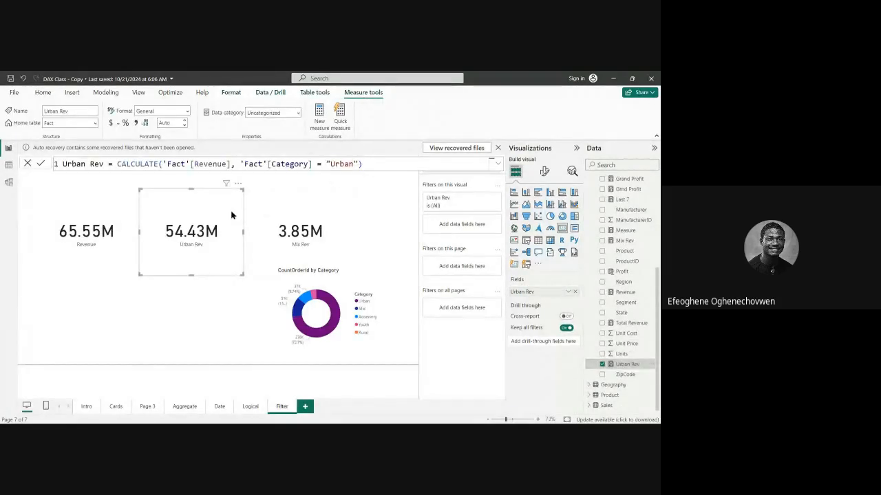
click(373, 165)
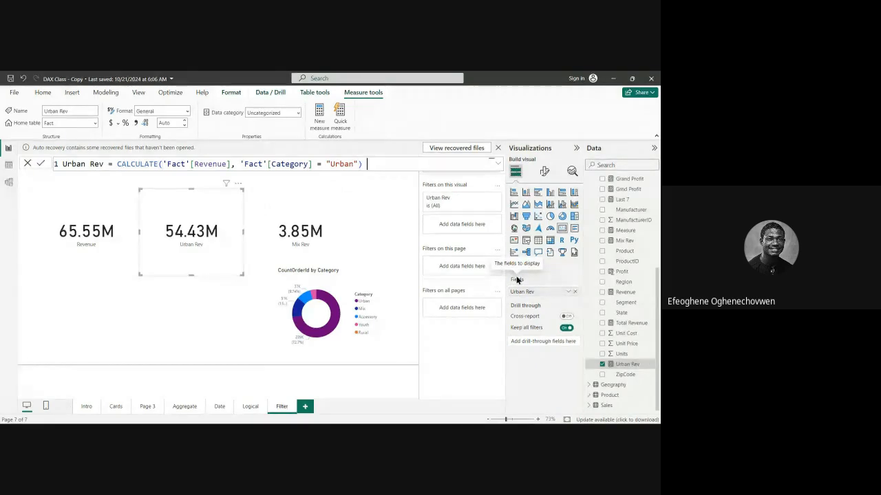
text(/)
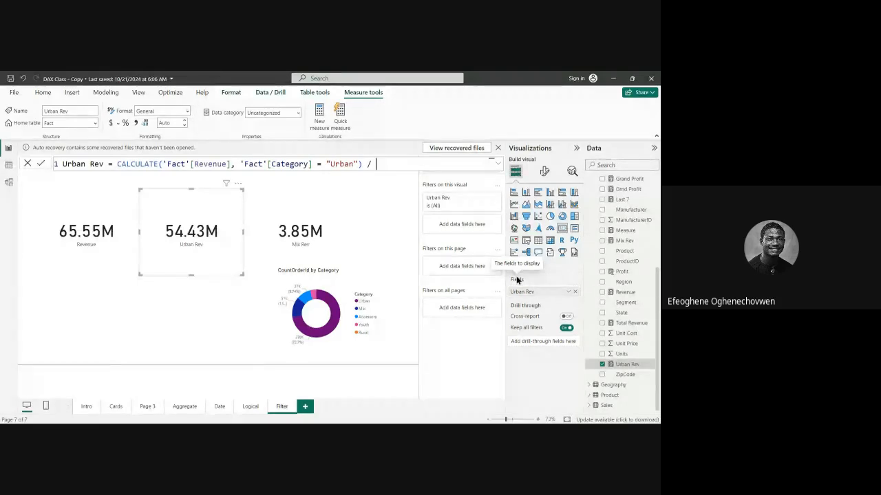
text( tot)
text(al)
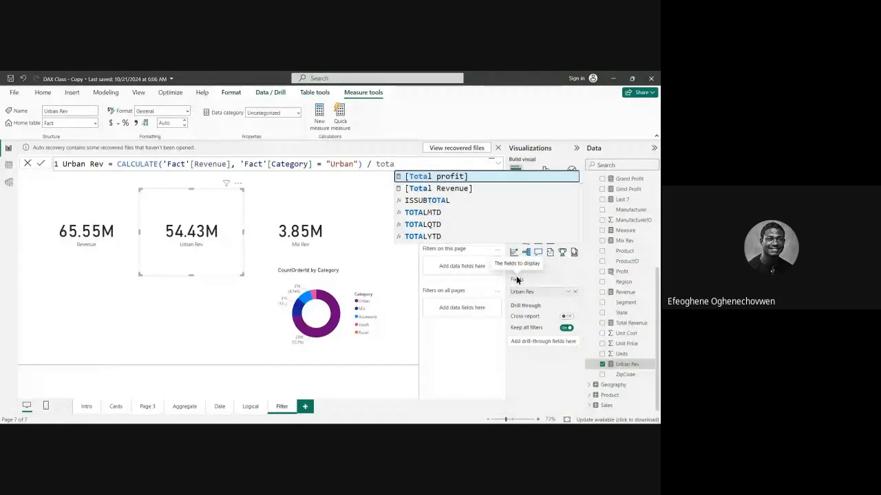
key(BackSpace)
key(BackSpace)
key(BackSpace)
key(BackSpace)
key(BackSpace)
text(re)
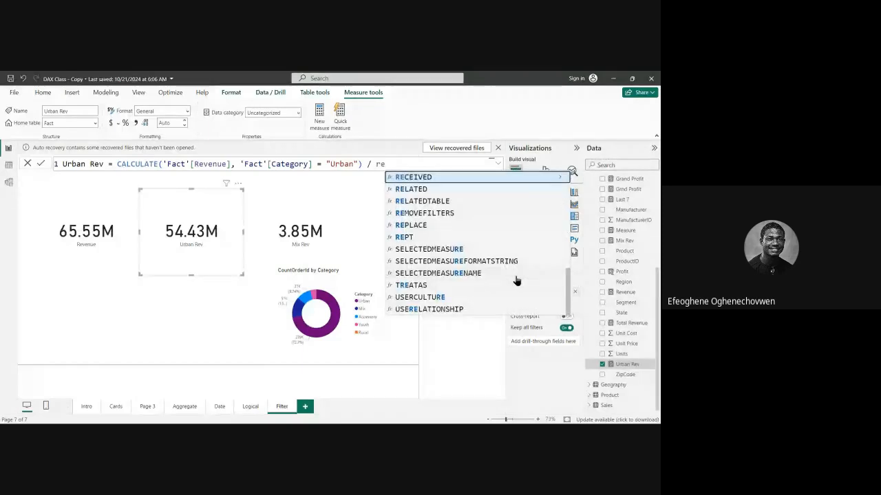
text(v)
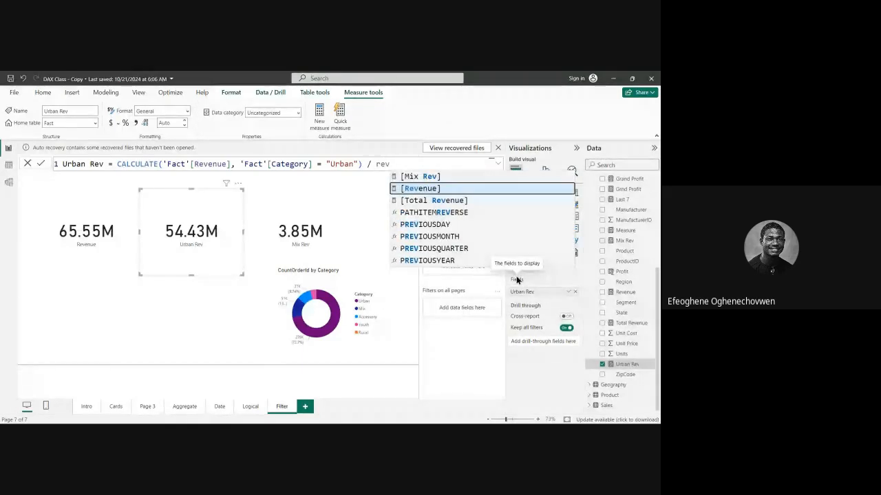
click(437, 190)
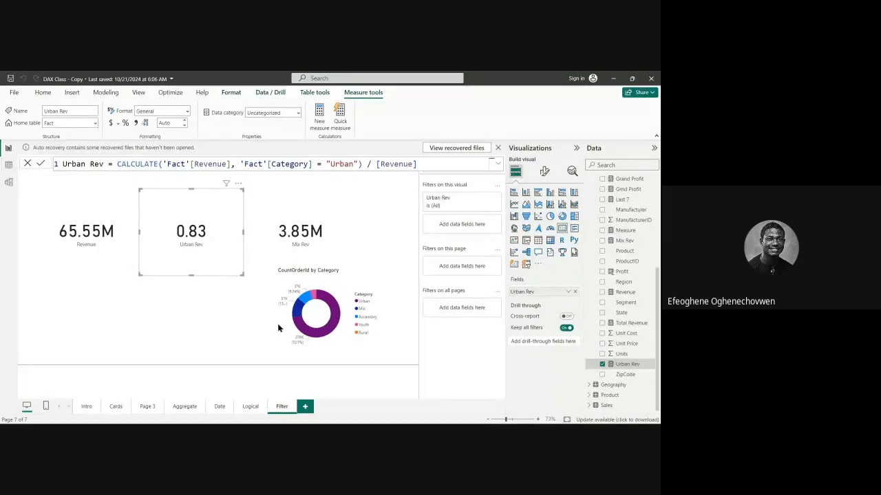
Cross-filter the page by Urban in the donut chart, check the Revenue and Urban Rev cards, and clear the selection.
click(313, 342)
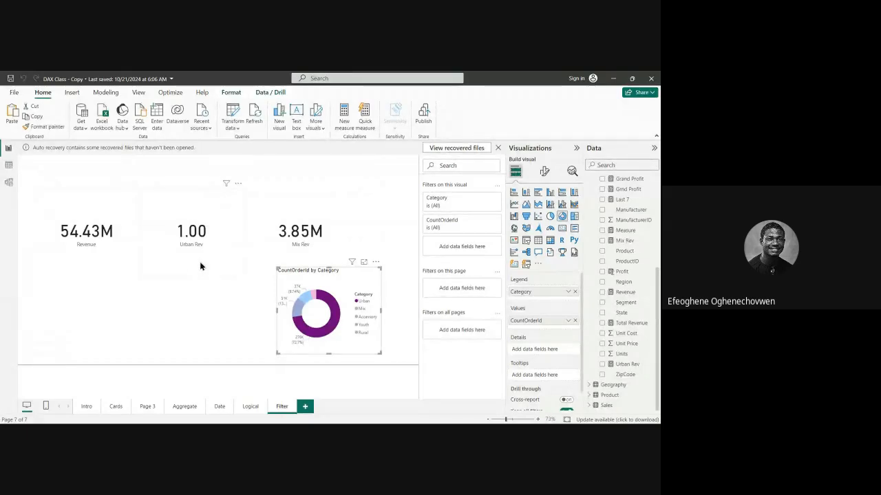
click(347, 338)
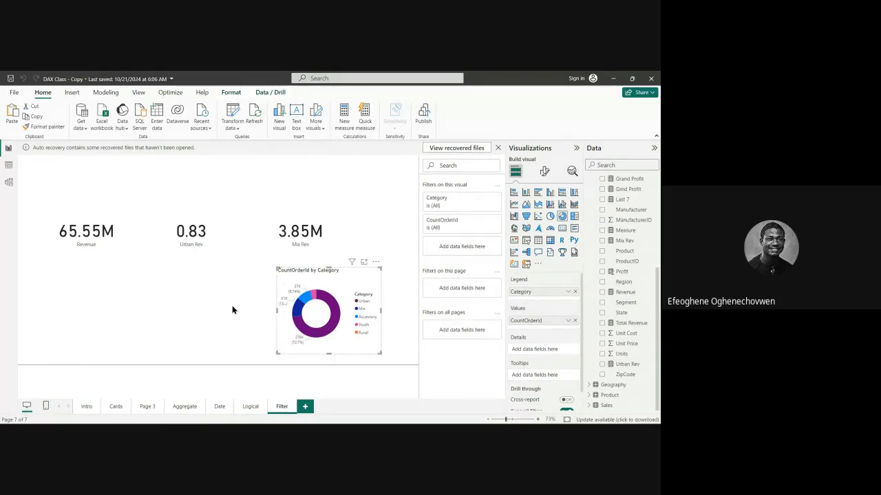
click(232, 266)
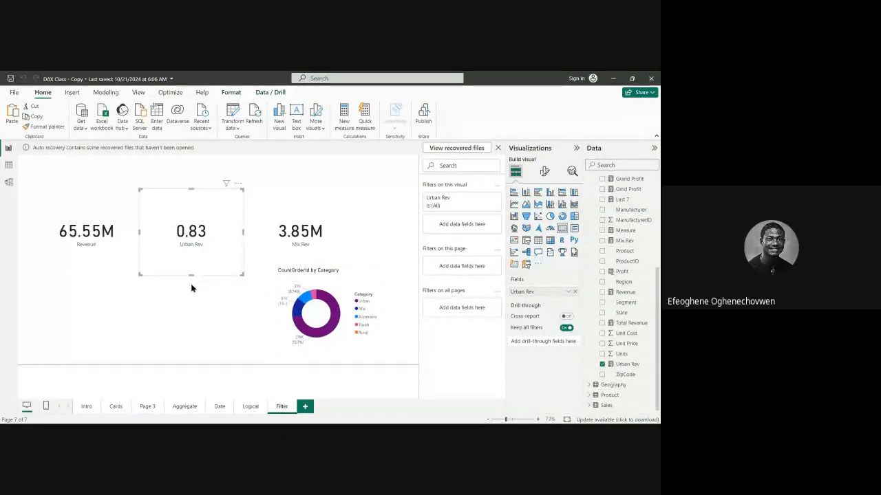
Move the Urban Rev card slightly closer to the Revenue card, keeping it level with the other cards.
click(100, 261)
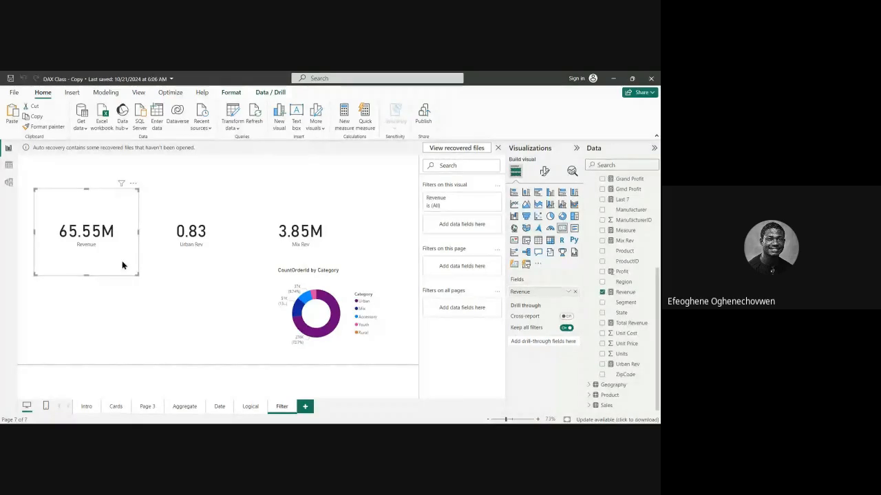
click(190, 259)
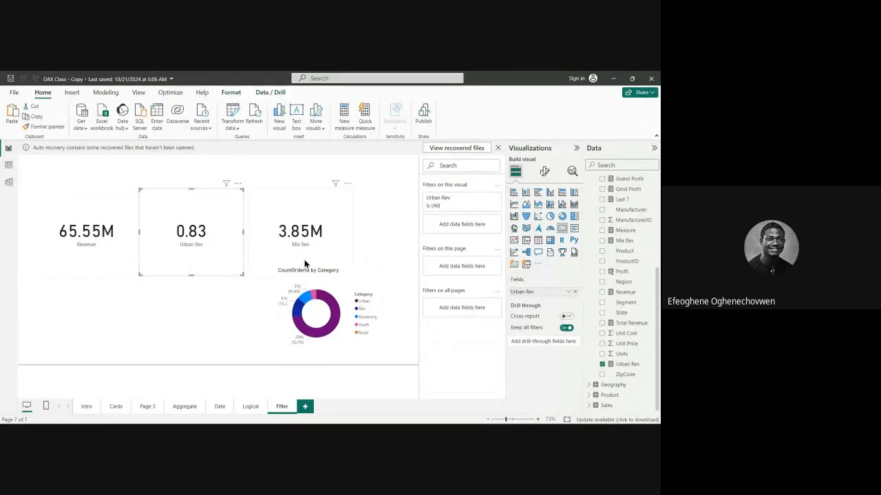
click(304, 258)
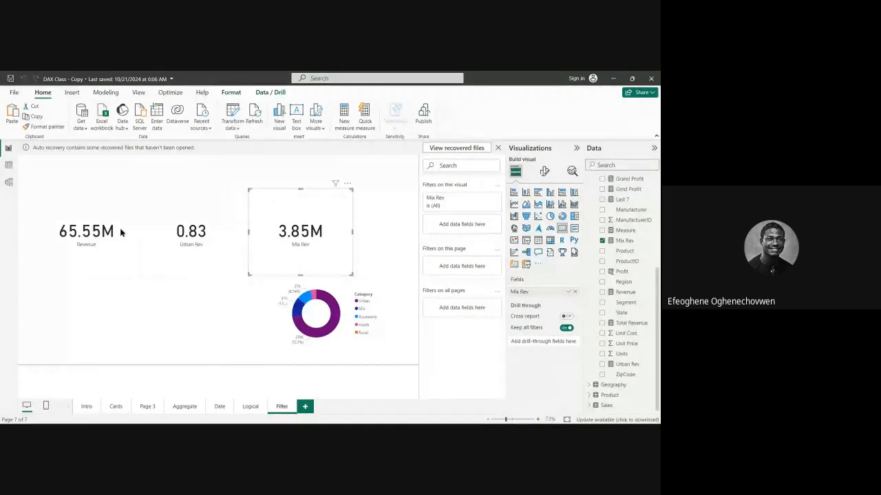
click(202, 261)
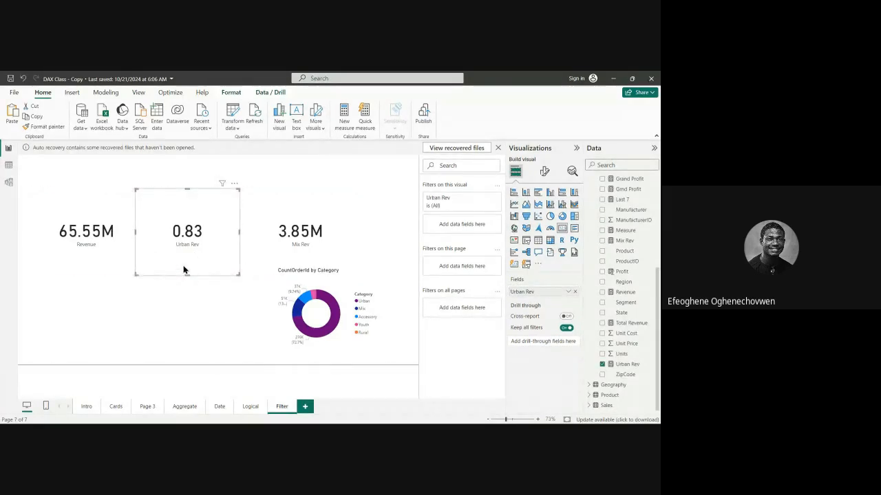
Compare the Urban Rev card with the Revenue and Mix Rev cards and the donut chart's categories.
click(330, 318)
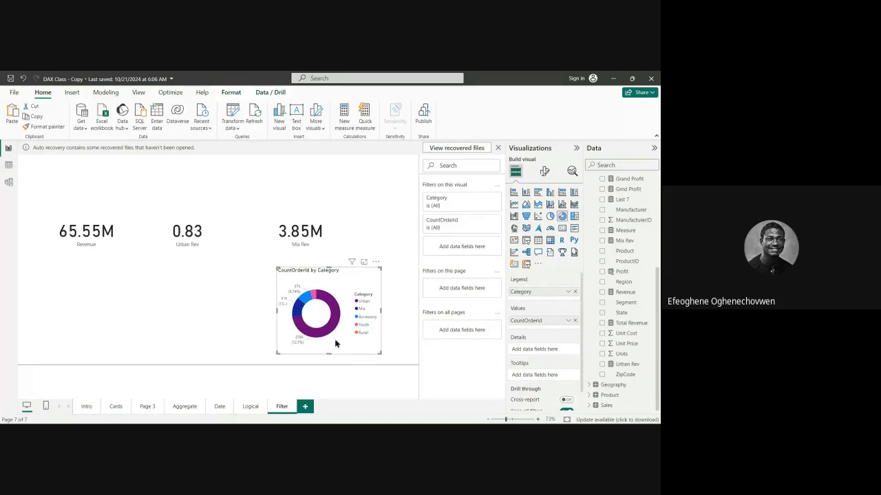
click(198, 258)
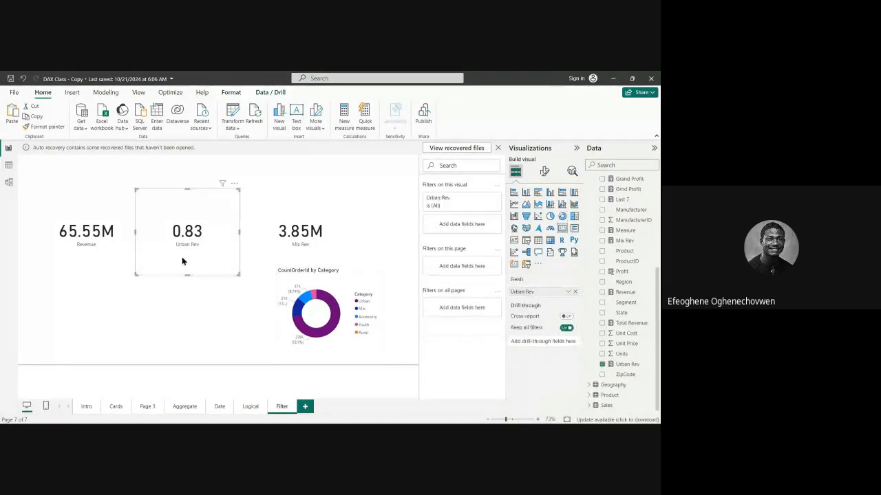
click(114, 265)
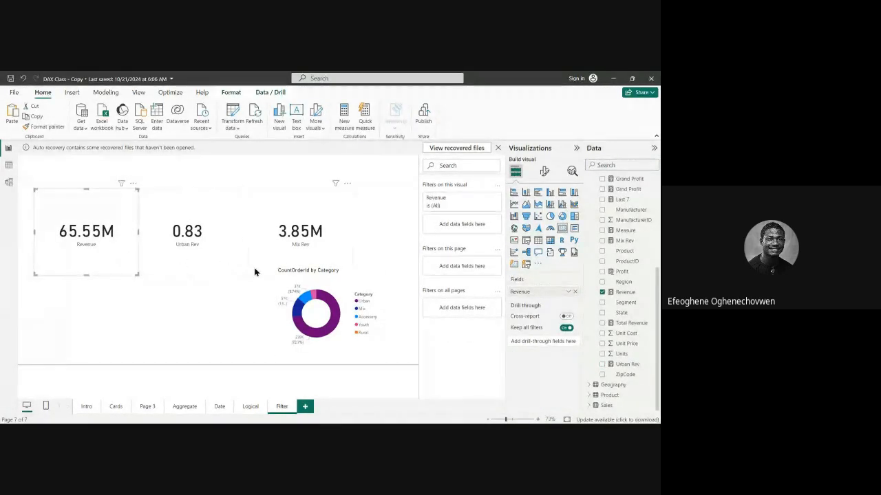
click(231, 270)
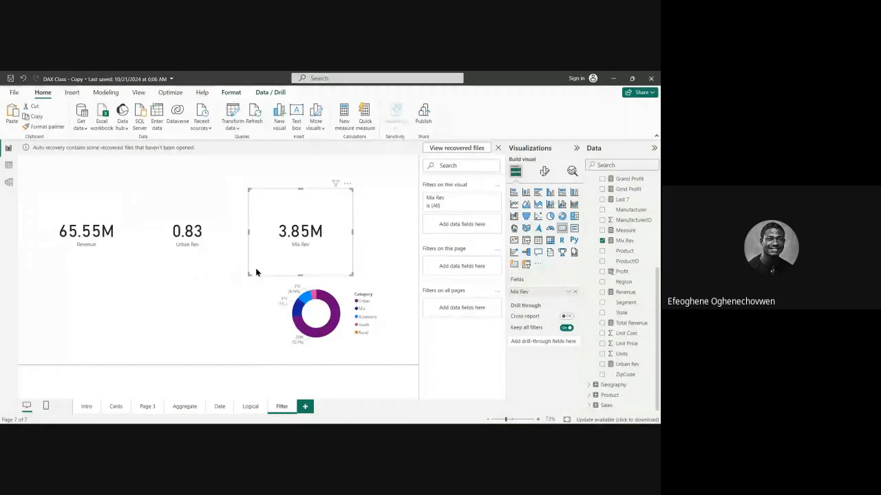
Shift the donut chart slightly toward the Urban Rev card, keeping it below the row of cards.
click(345, 341)
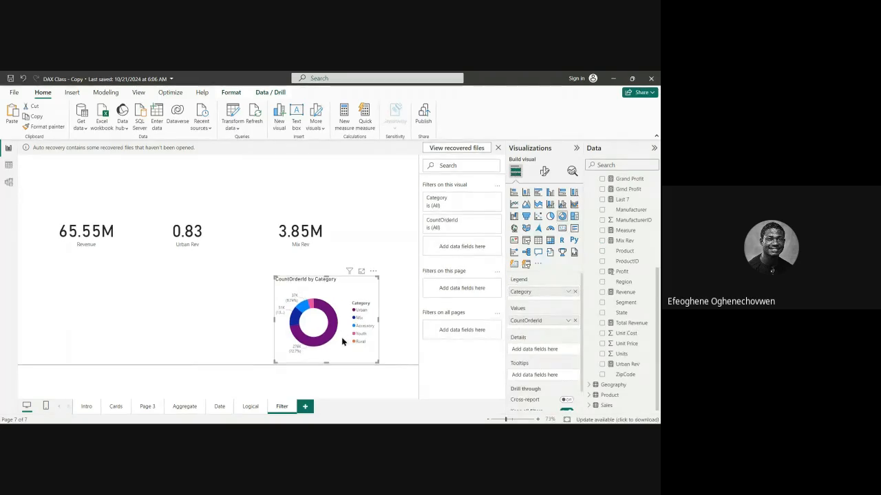
drag(346, 341, 331, 335)
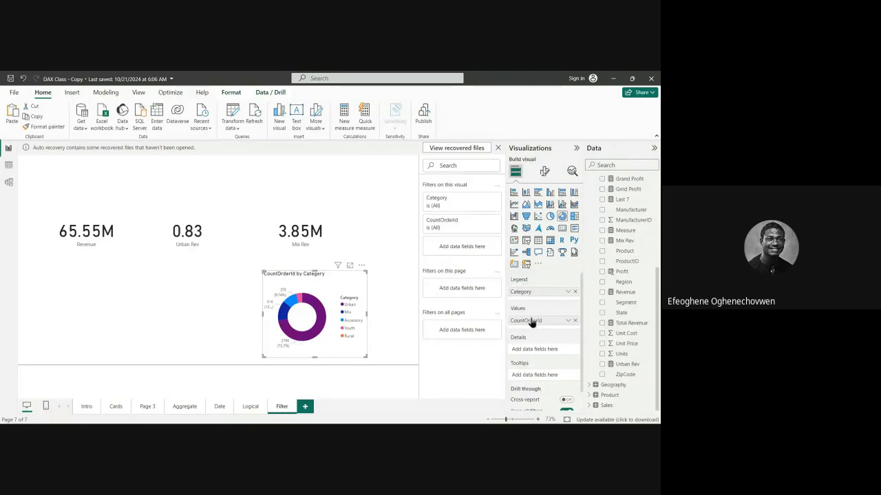
Remove CountOrderId from the donut chart's values and add the same field back to the chart.
click(575, 320)
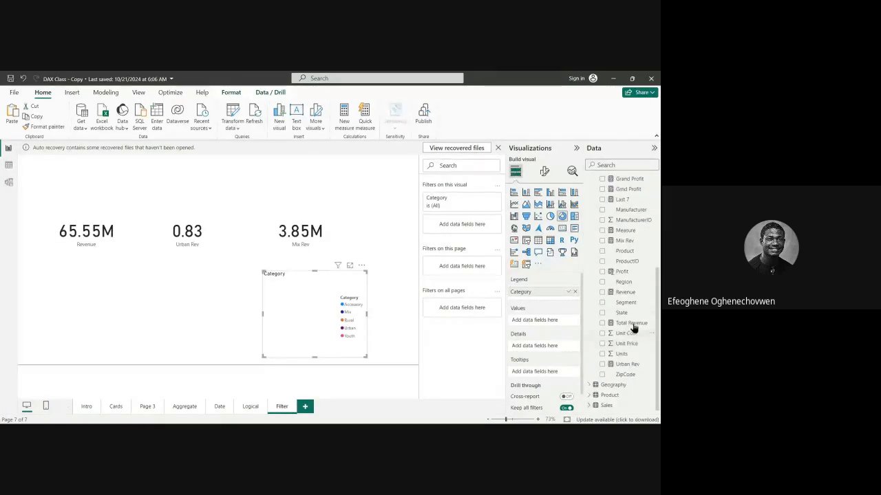
scroll(626, 324, up, 5)
drag(629, 272, 329, 330)
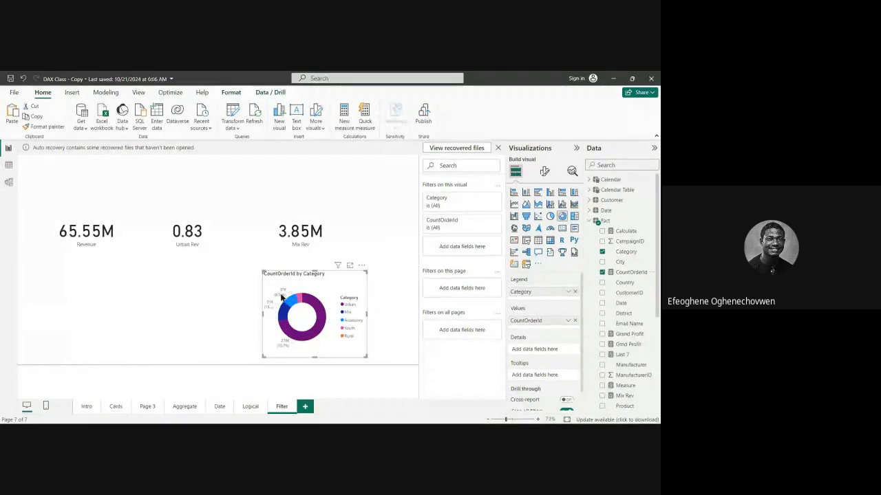
click(545, 171)
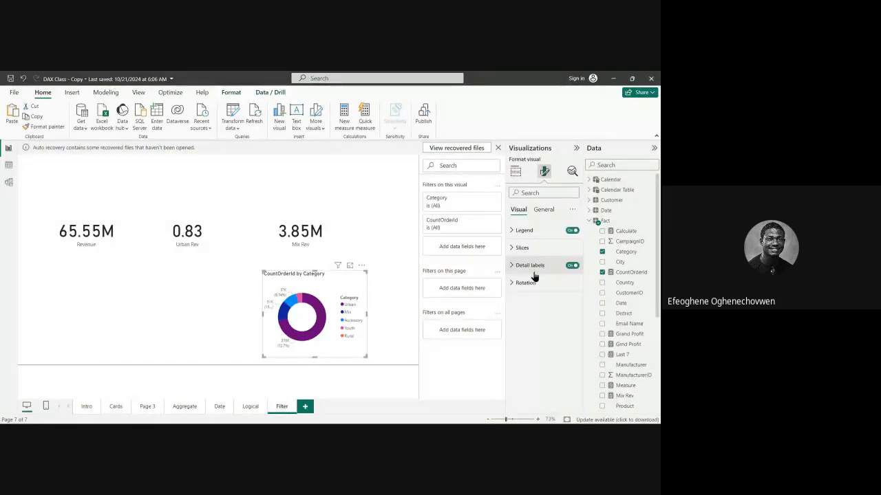
click(543, 210)
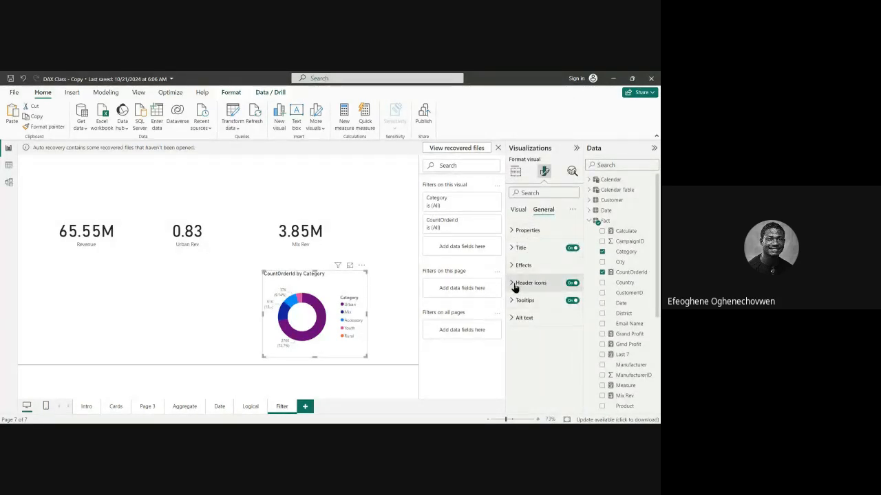
click(518, 210)
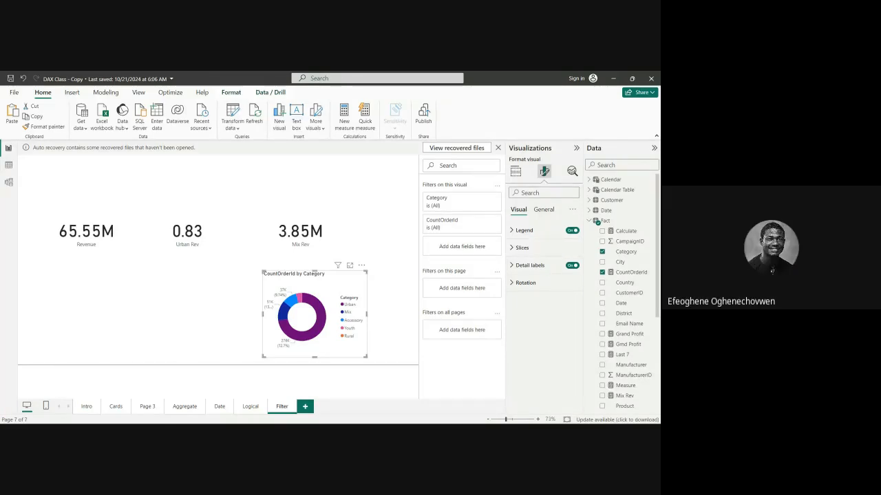
click(224, 263)
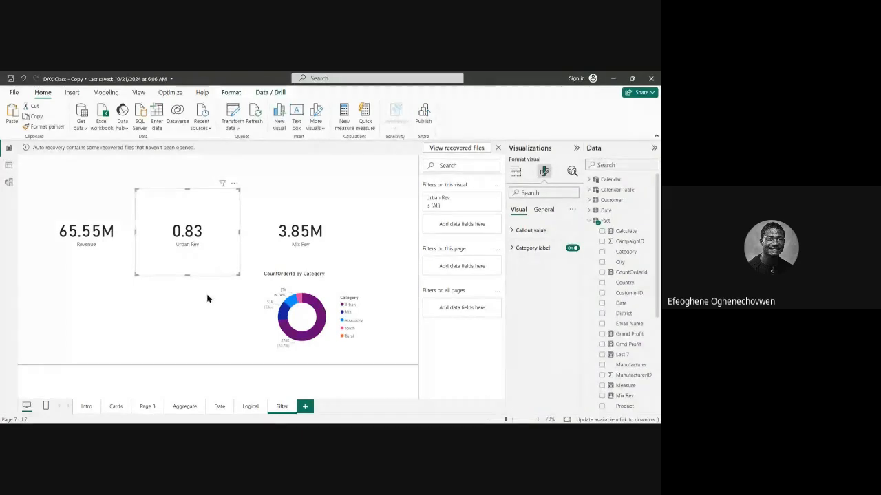
click(231, 307)
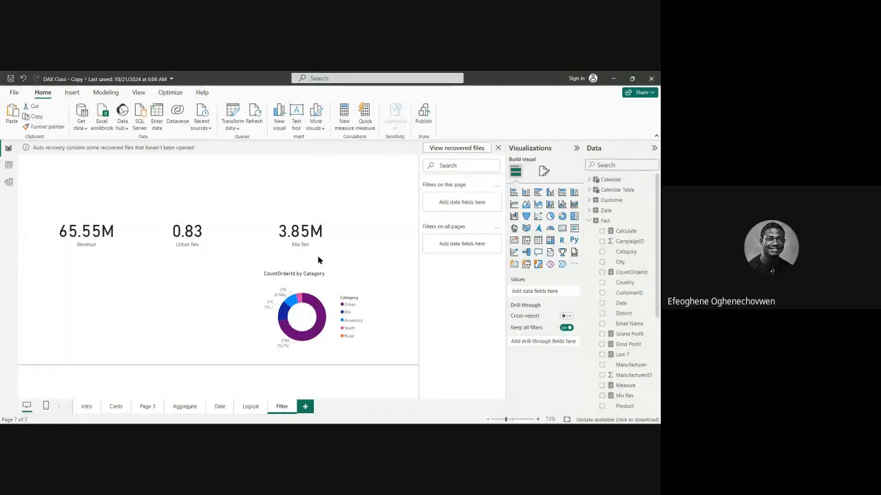
Open the data model diagram, make room by collapsing the side panes, and examine how the Fact table relates to the other tables.
click(588, 220)
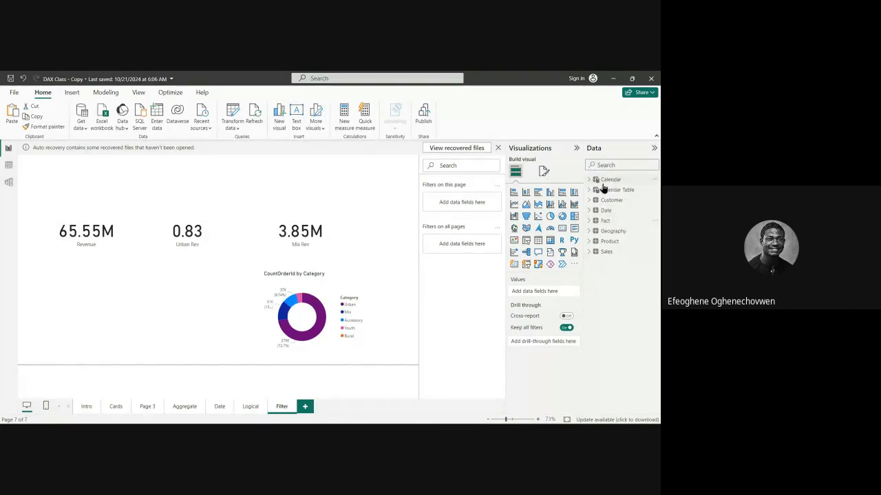
click(9, 184)
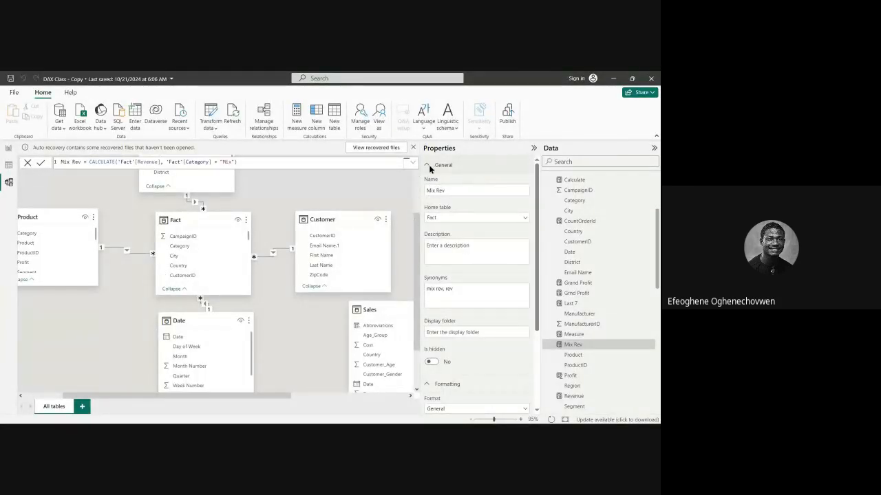
click(531, 149)
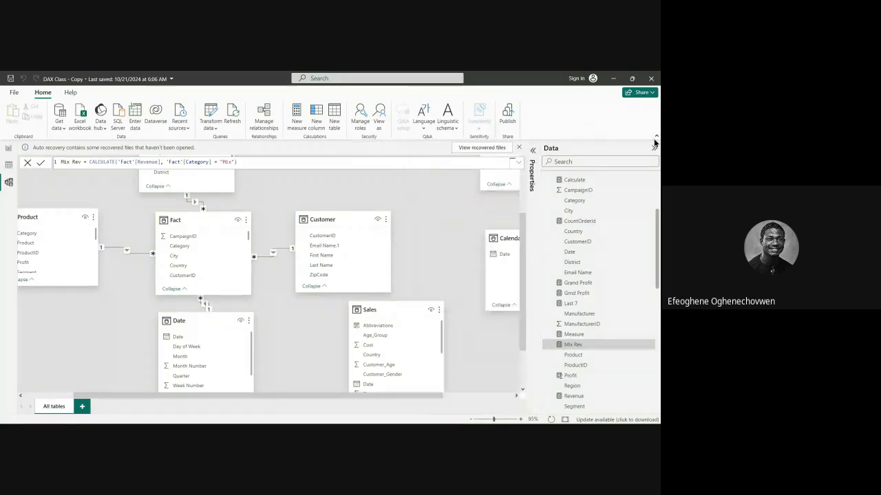
click(654, 149)
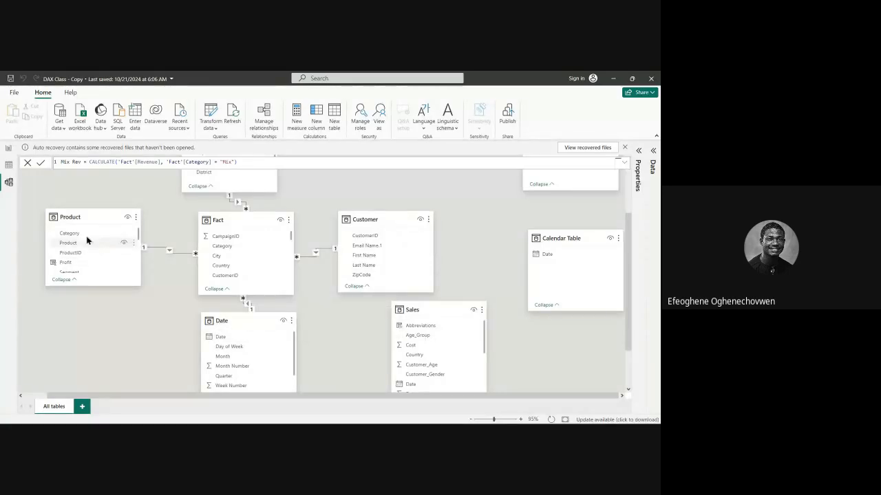
scroll(220, 240, up, 3)
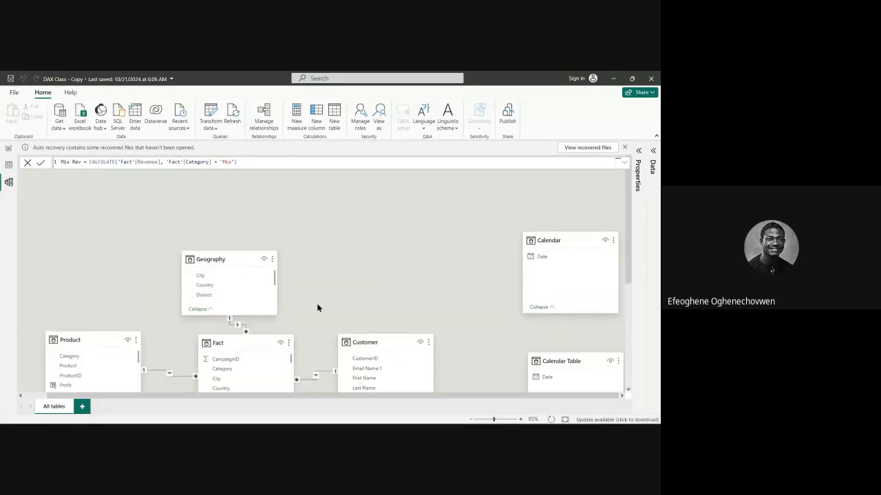
scroll(317, 308, down, 4)
scroll(261, 296, up, 2)
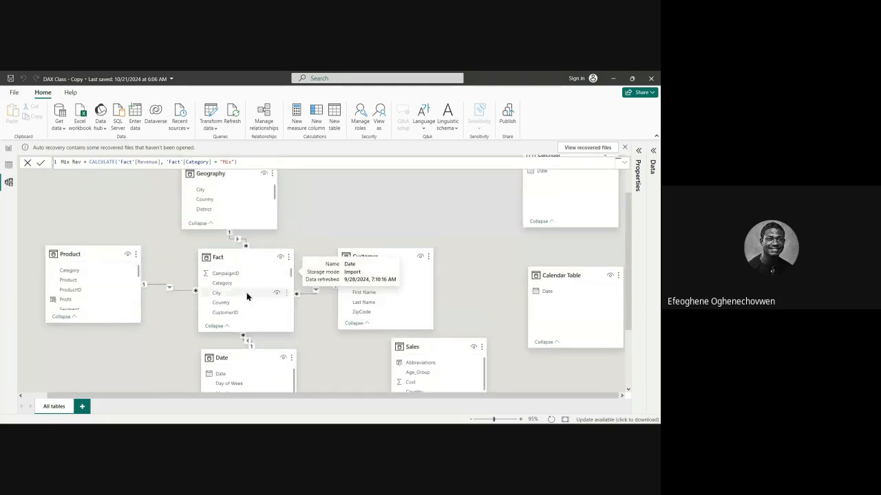
Show the Product table's rows in the table view, with the Fact table's field list collapsed and Product's fields expanded.
click(9, 164)
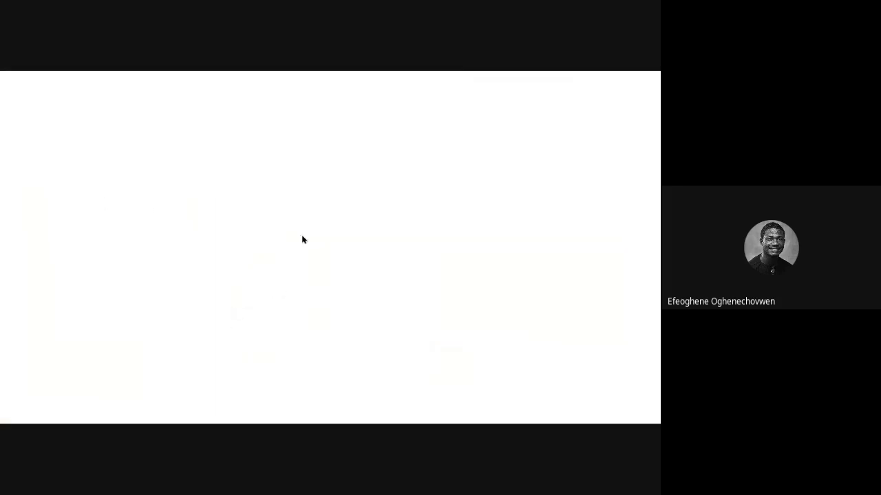
scroll(585, 255, up, 5)
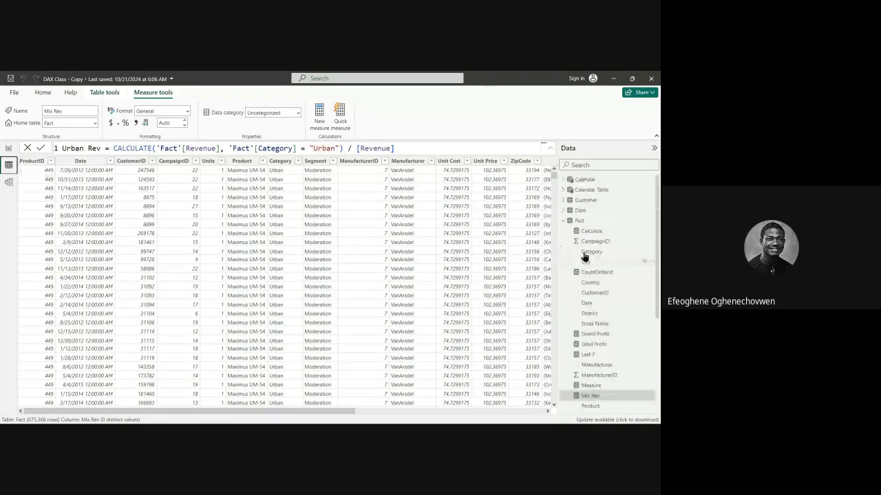
click(563, 221)
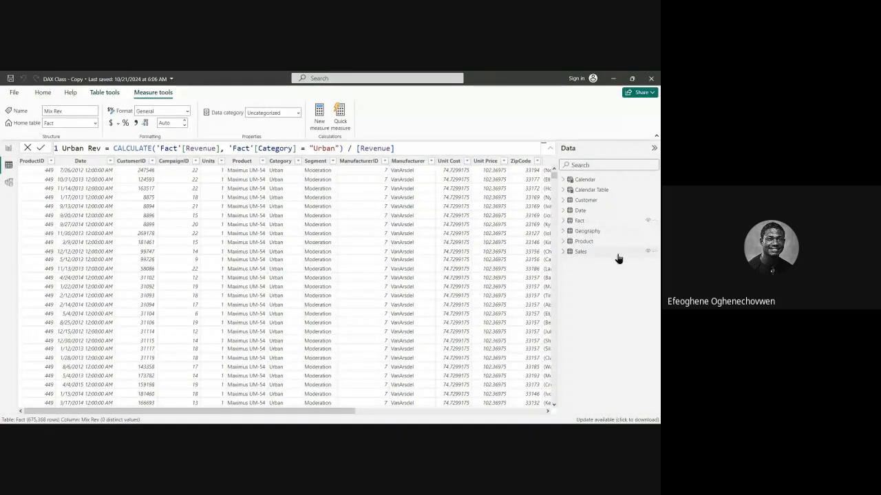
click(563, 242)
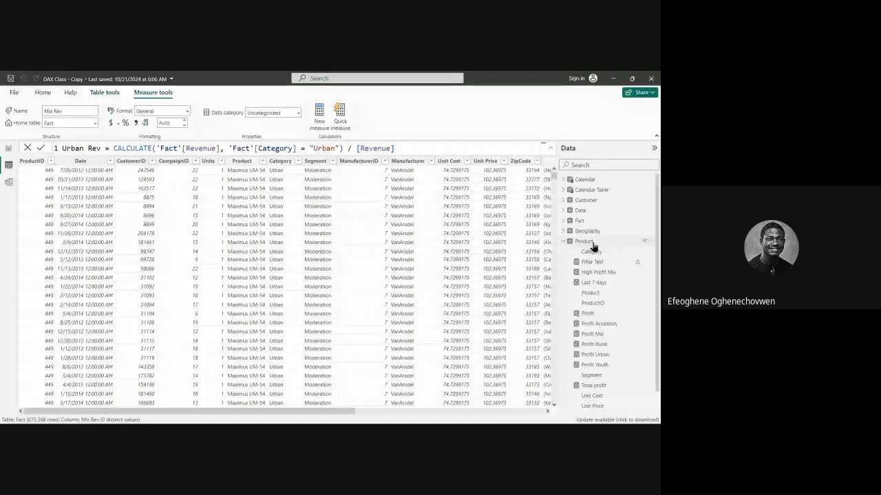
click(591, 242)
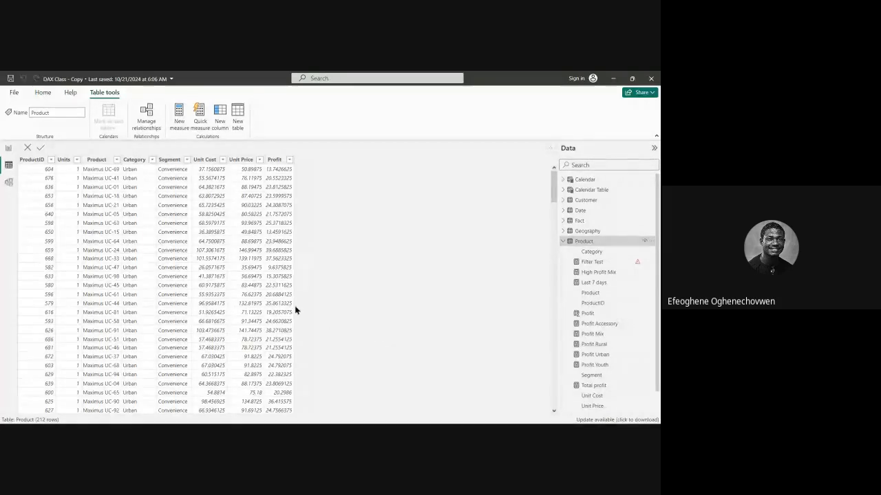
Start a new measure in the Product table.
right_click(583, 241)
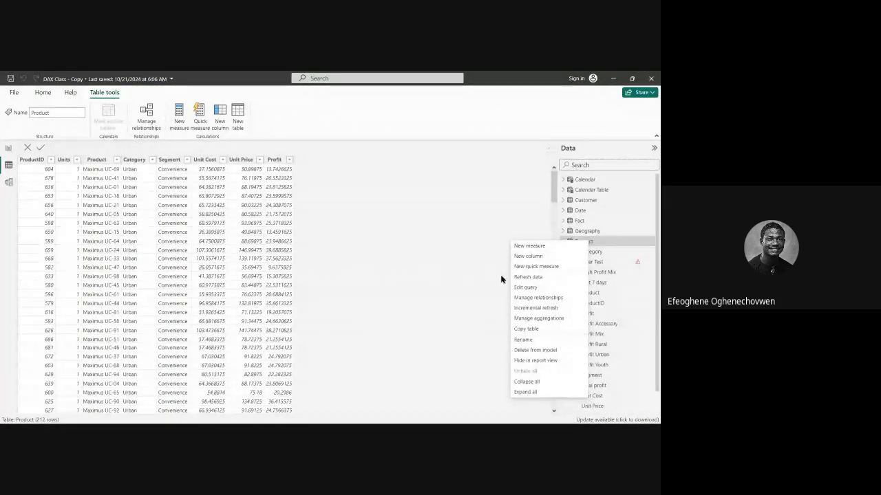
click(546, 248)
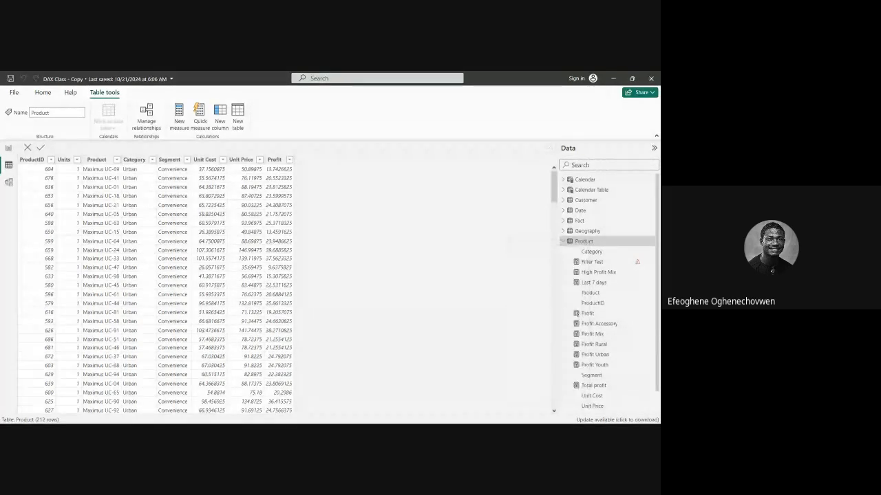
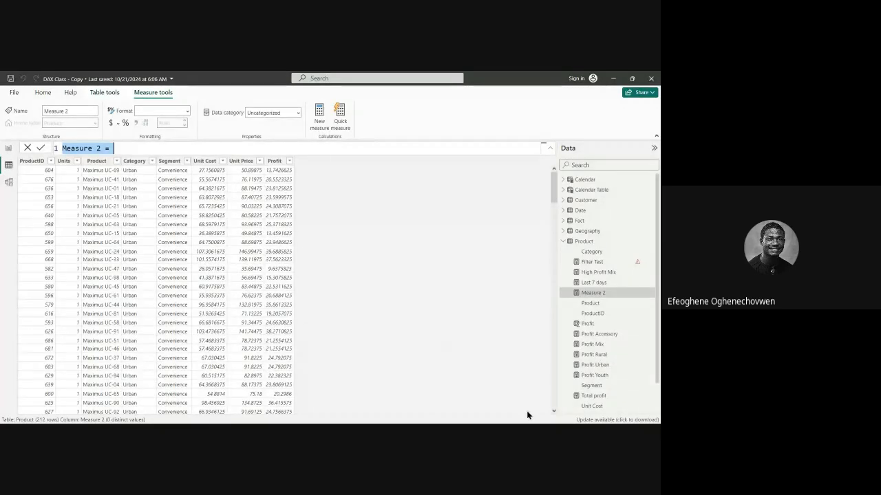
Name the new measure All and begin its formula with CALCULATE, using 'Fact'[Revenue] as the expression.
text(All =)
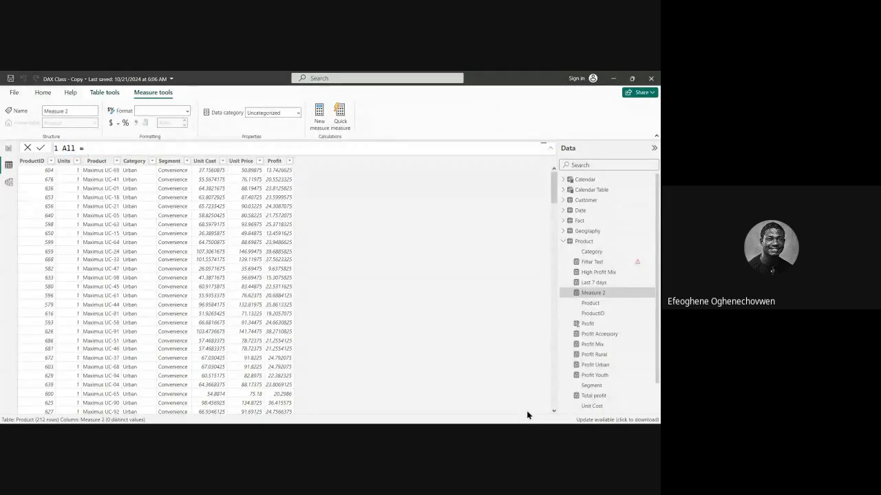
text( ca)
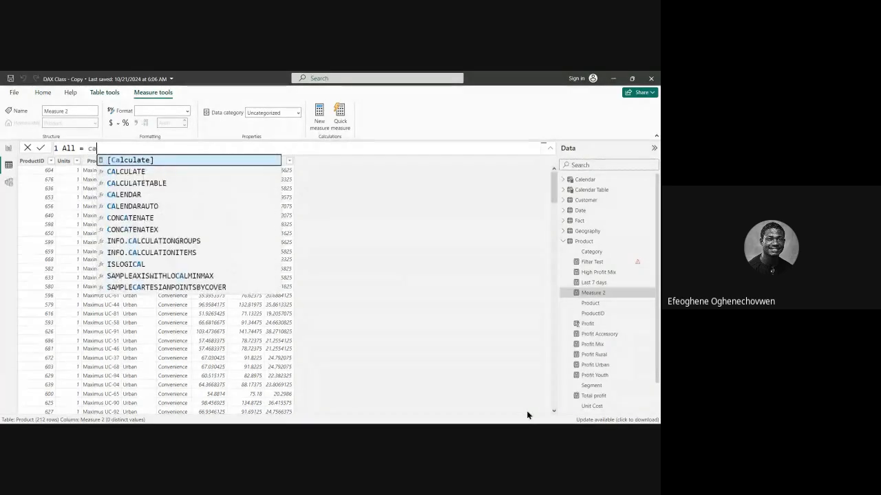
text(lc)
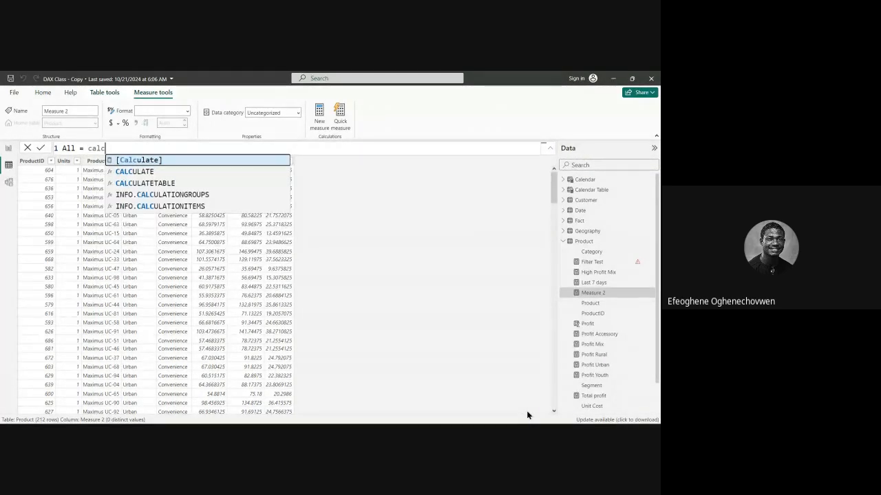
click(122, 172)
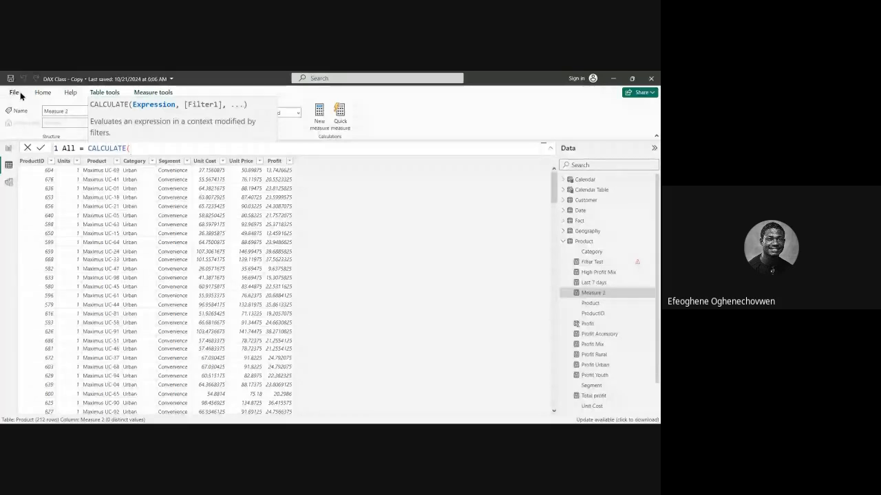
text(r)
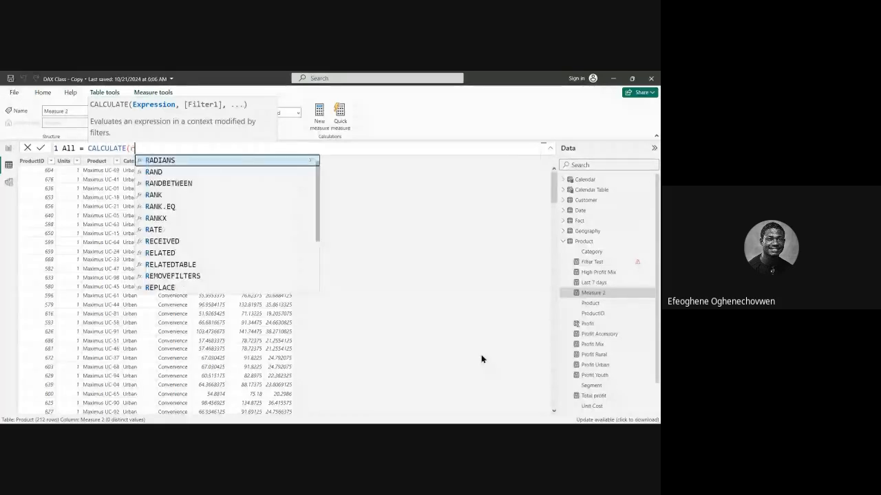
key(BackSpace)
text(fact)
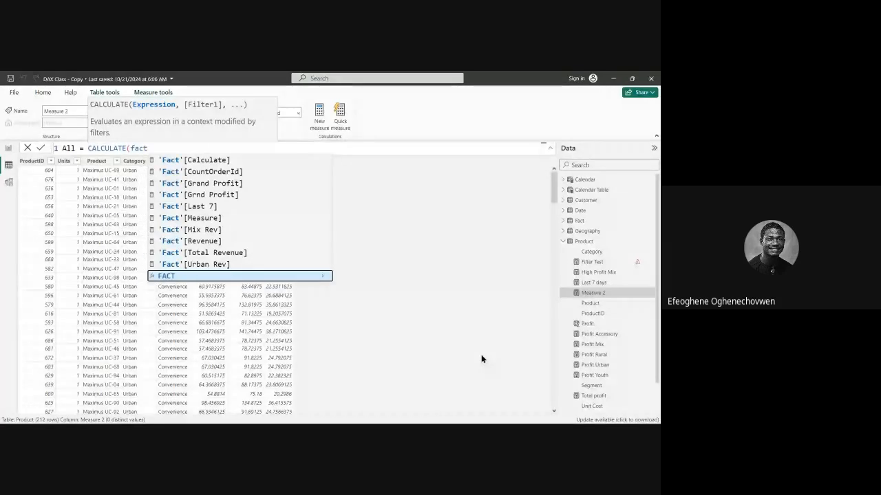
click(206, 241)
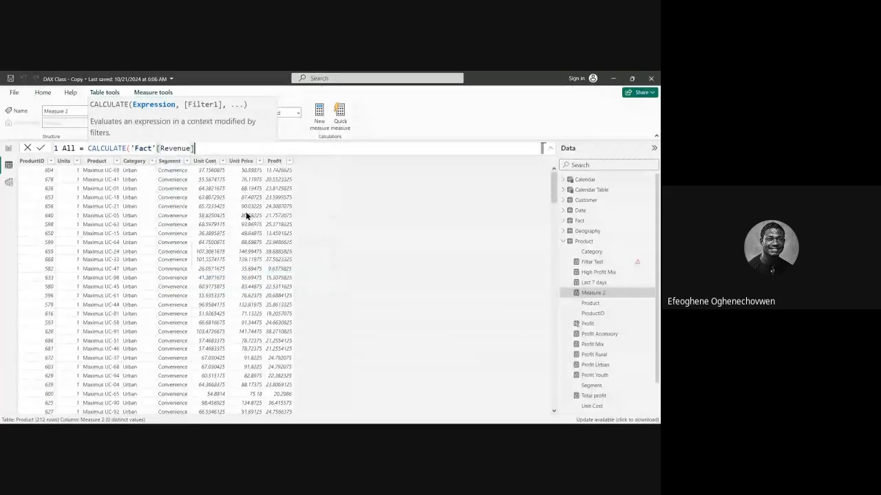
text(,)
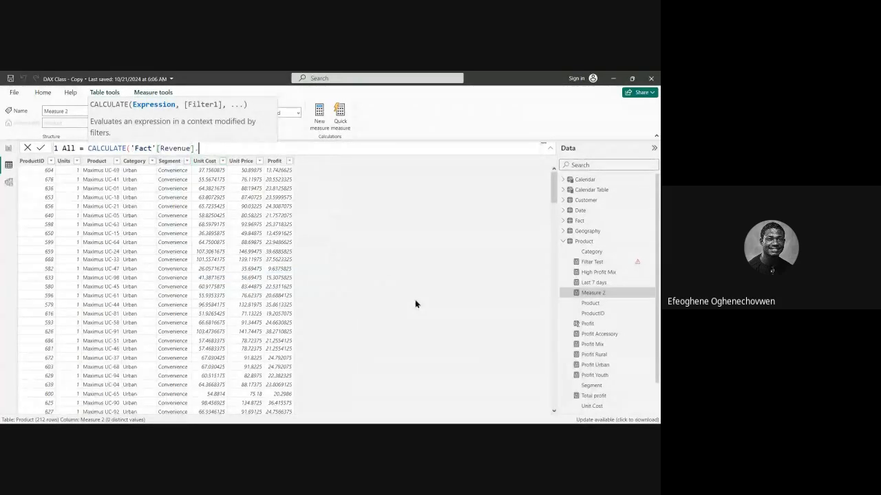
key(BackSpace)
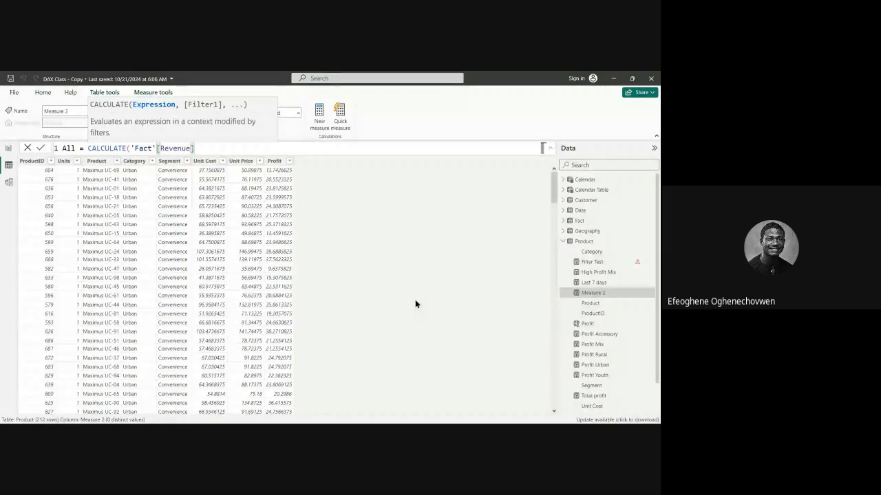
text(,)
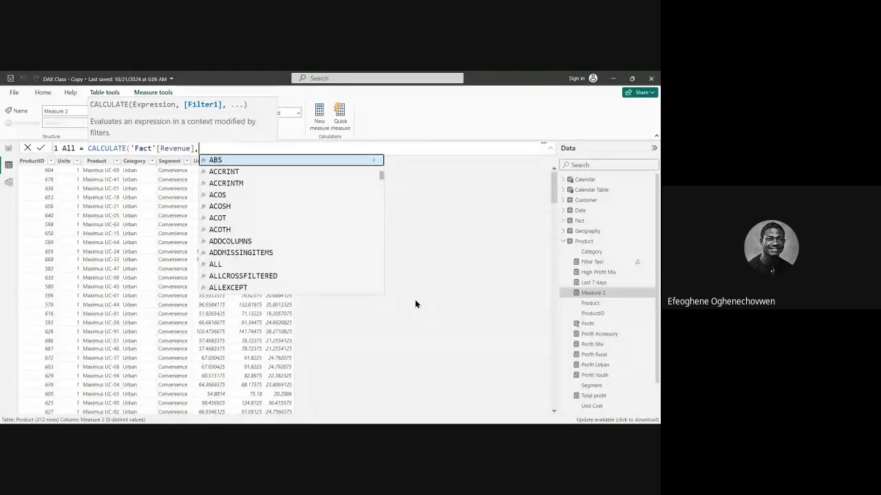
Complete the All measure with ALL('Fact') as the CALCULATE filter and commit the formula.
text(ALL)
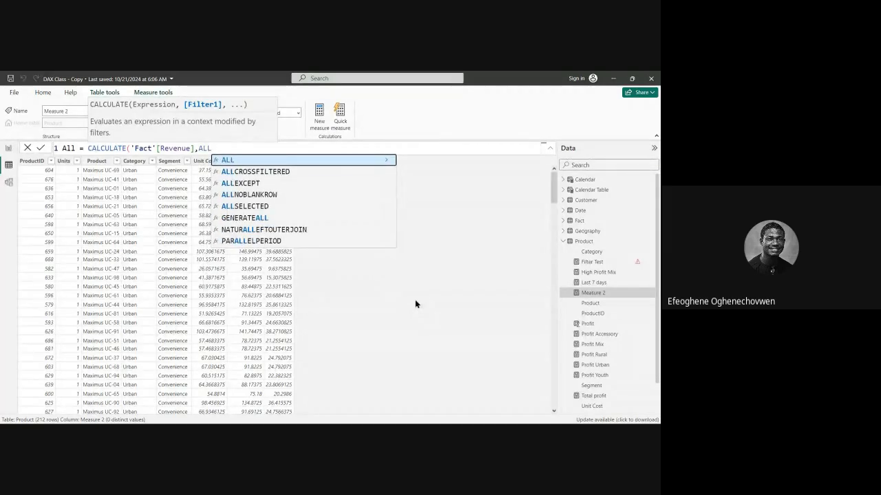
text(()
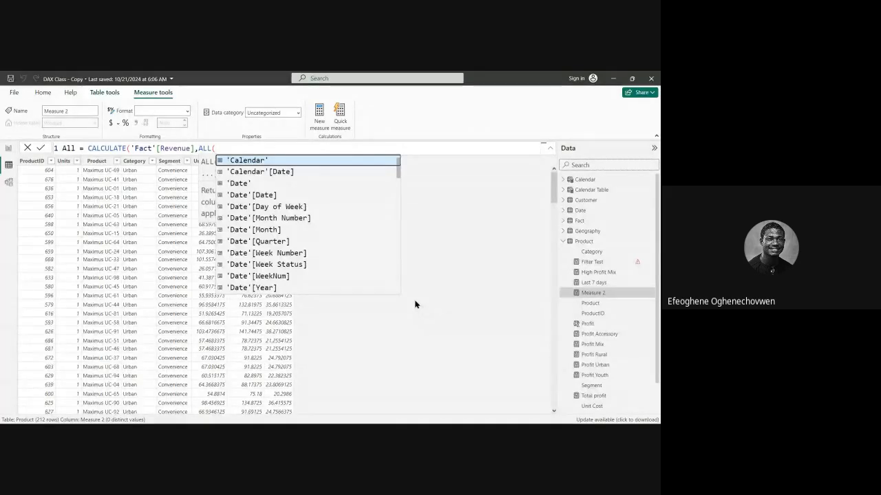
scroll(266, 262, down, 2)
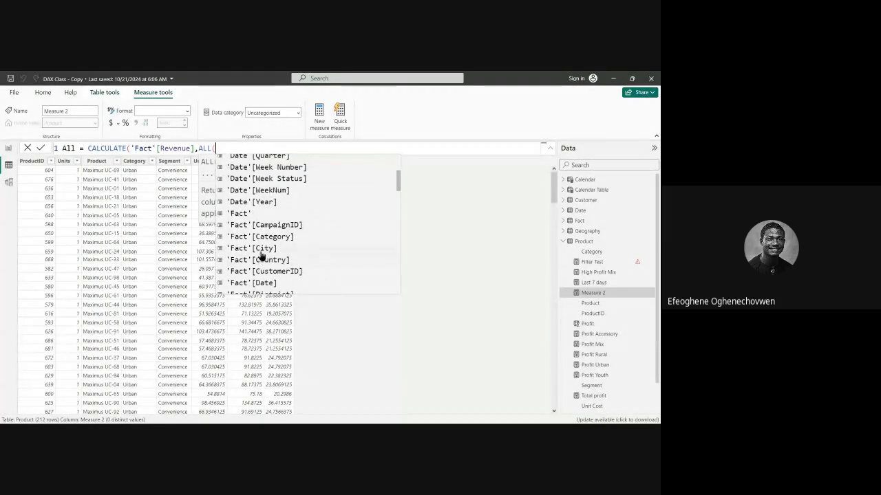
scroll(261, 256, down, 3)
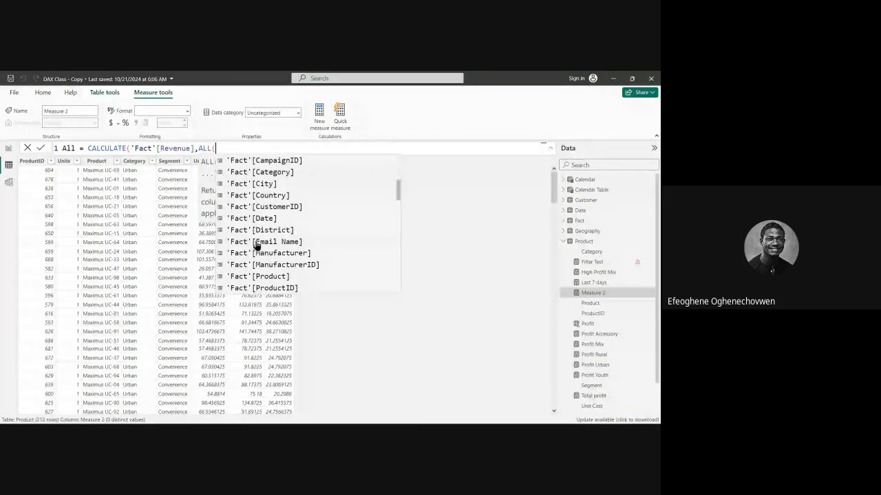
scroll(253, 236, down, 3)
scroll(247, 227, up, 6)
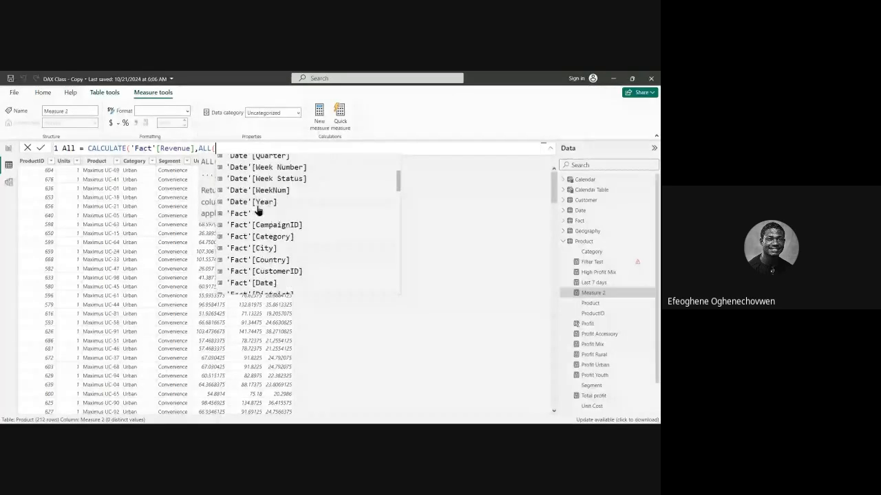
scroll(239, 228, down, 3)
click(256, 212)
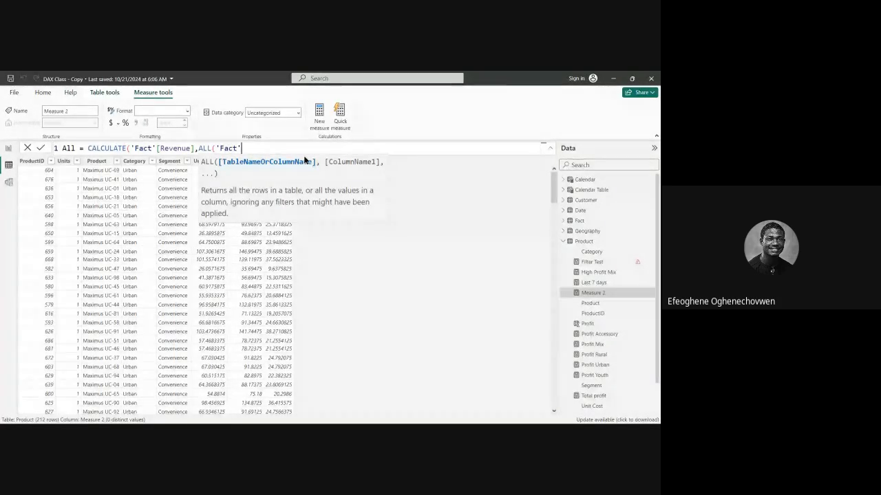
text())
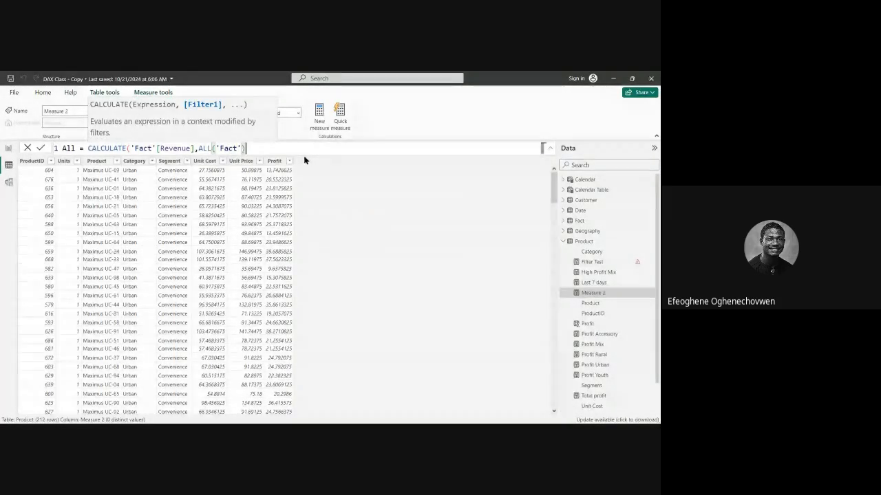
key(Return)
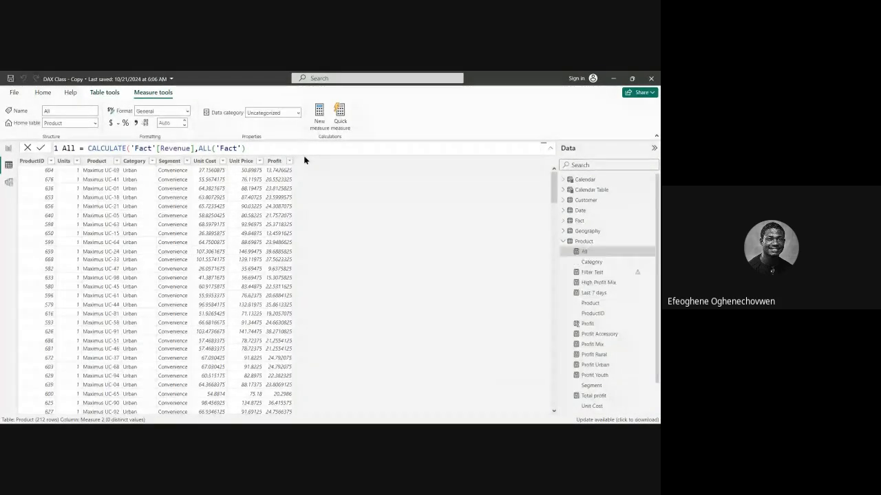
Return to the report's Filter page, move the Urban Rev and Revenue cards up, and reduce the Revenue card's height.
click(9, 148)
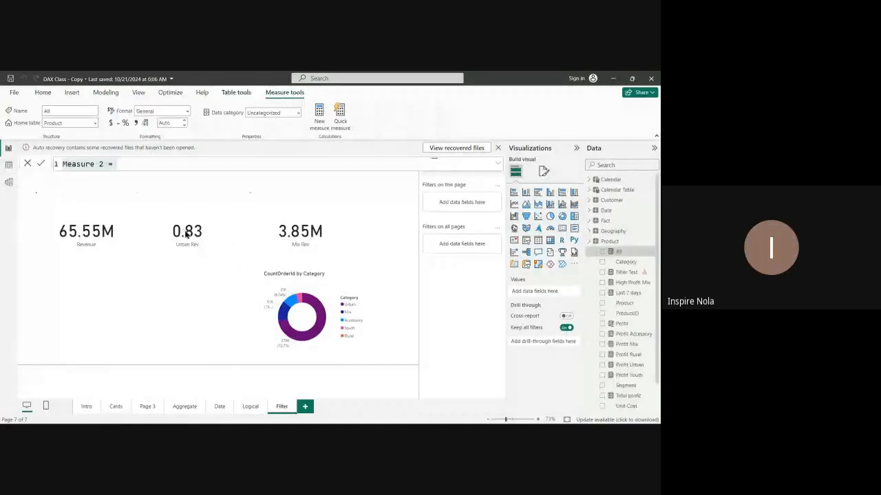
click(215, 193)
drag(104, 200, 91, 173)
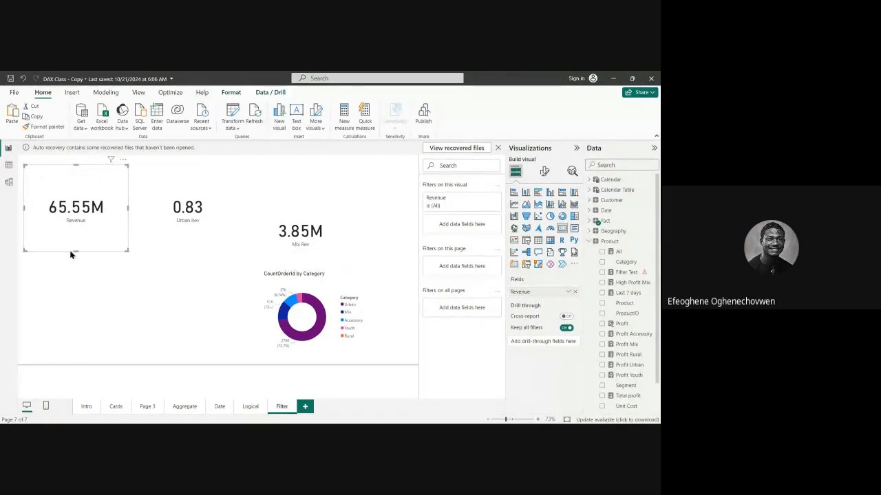
drag(77, 251, 81, 235)
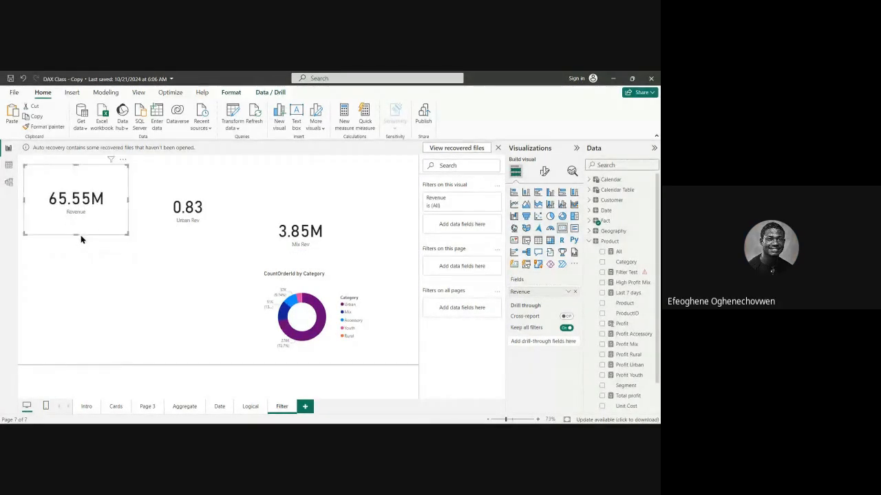
Shorten the Urban Rev card to match Revenue, then align the Mix Rev card with them at the same height.
click(191, 248)
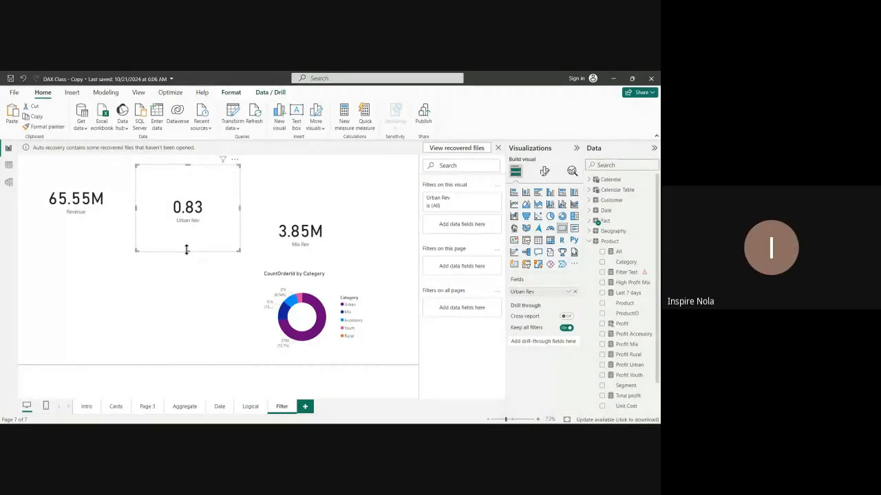
drag(188, 251, 192, 234)
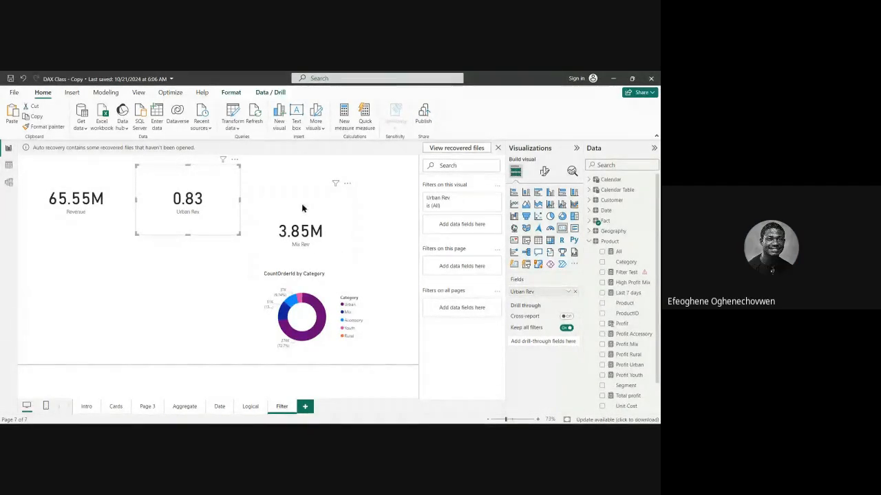
drag(305, 196, 306, 186)
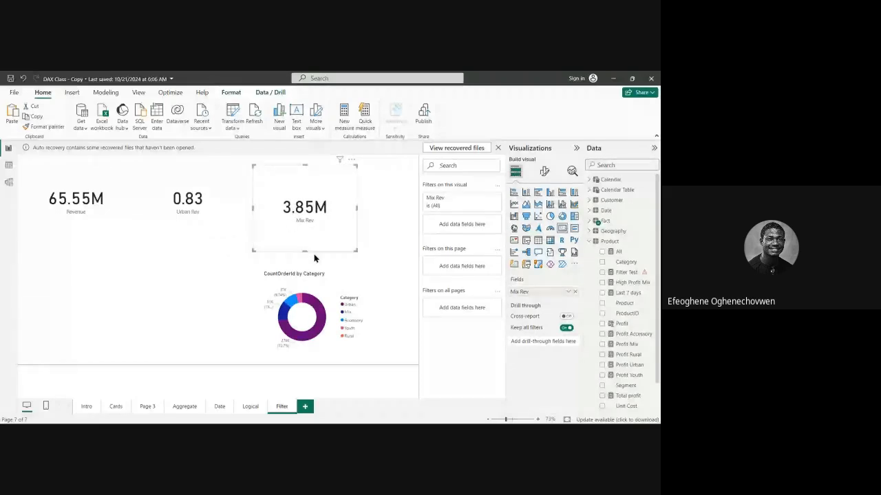
drag(304, 243, 305, 236)
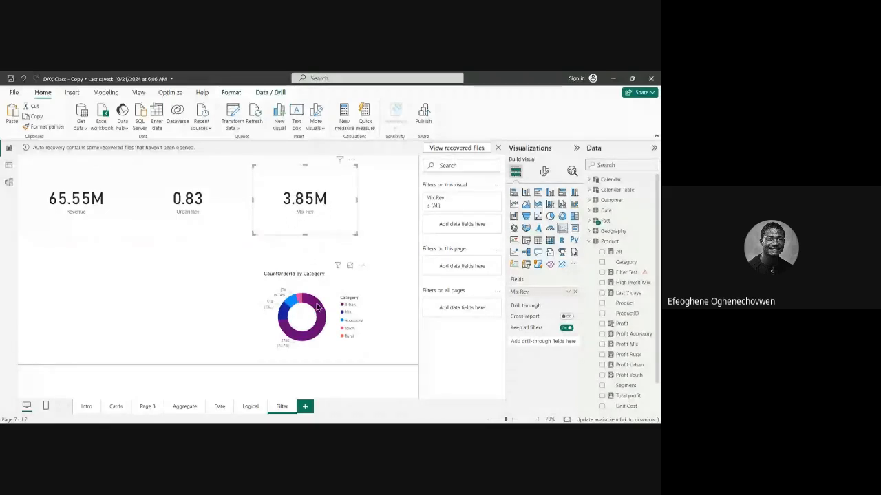
Add an empty table visual to the page and place it below the Revenue card.
click(214, 293)
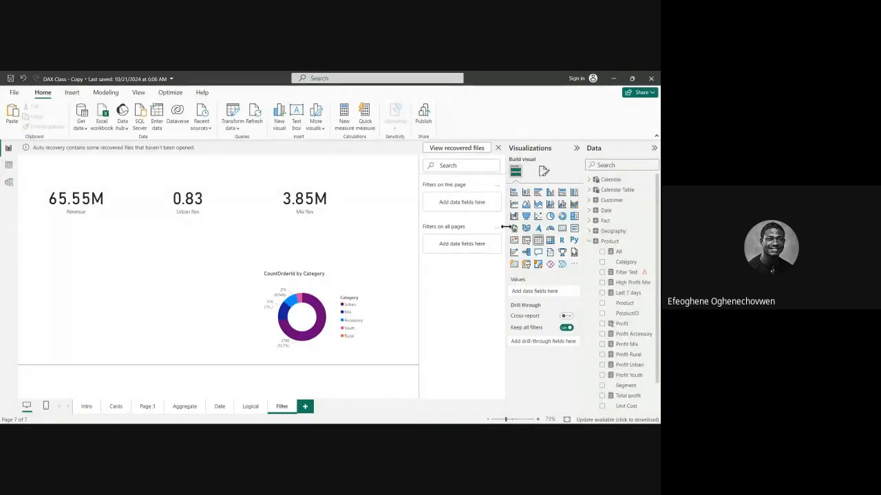
click(537, 241)
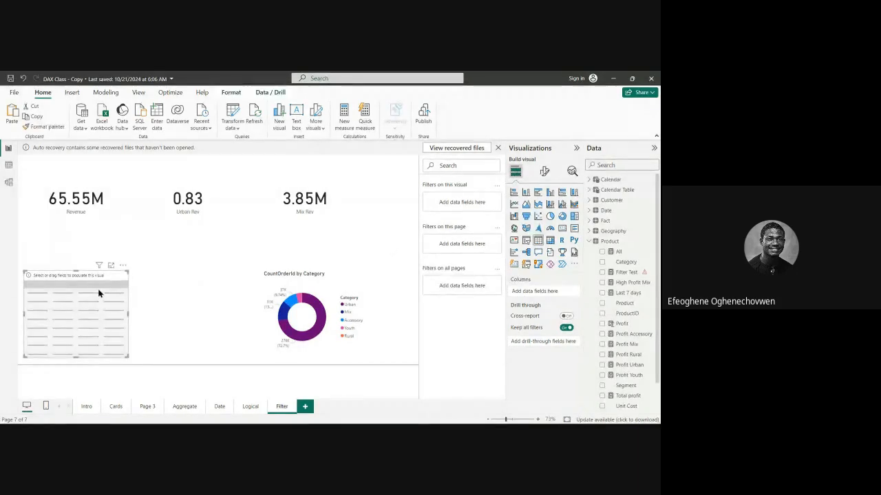
drag(128, 277, 102, 274)
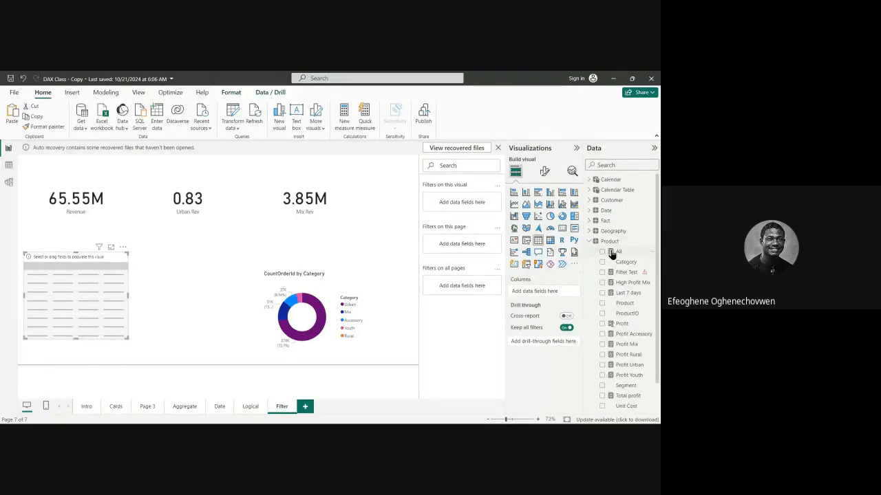
Add the Product table's Category field as a column of the new table visual.
click(589, 243)
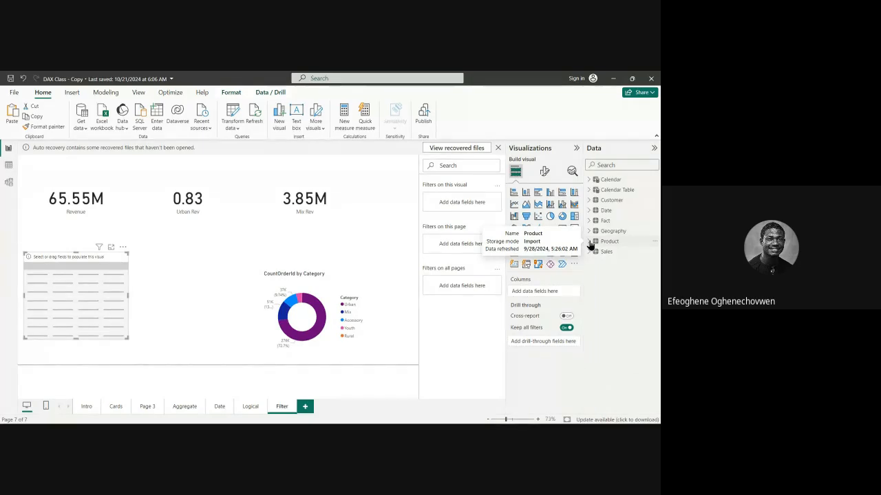
click(590, 201)
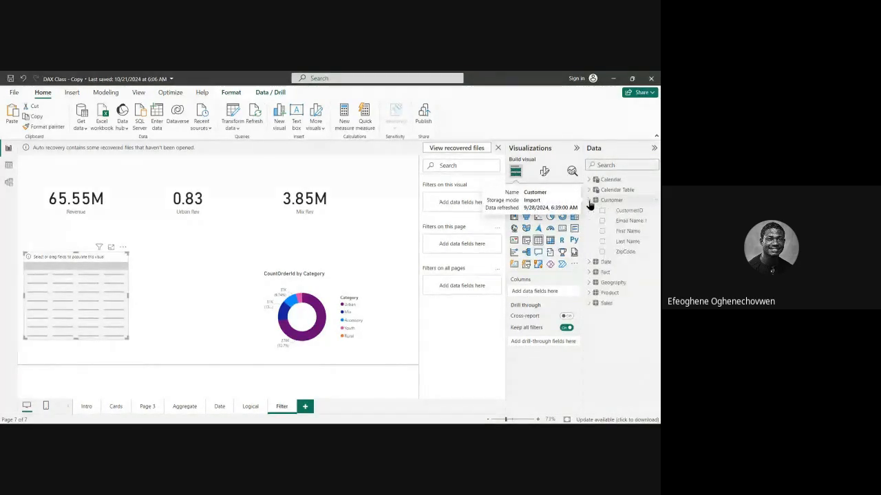
click(590, 200)
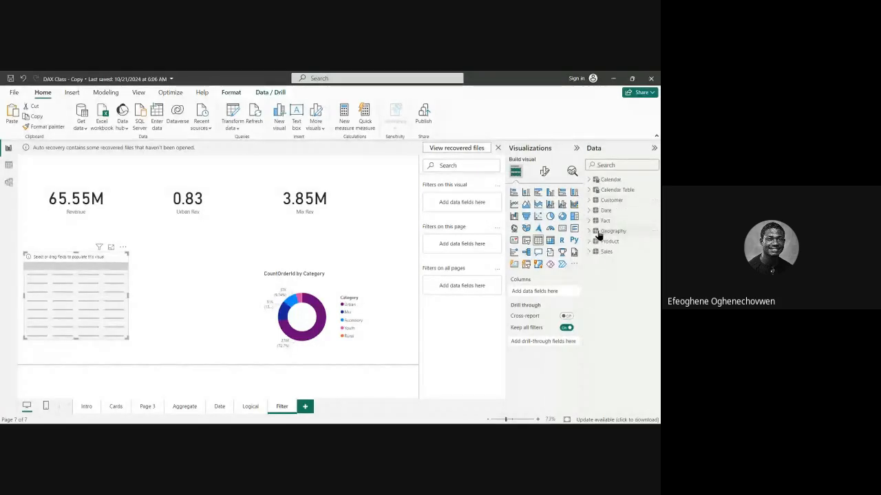
click(590, 241)
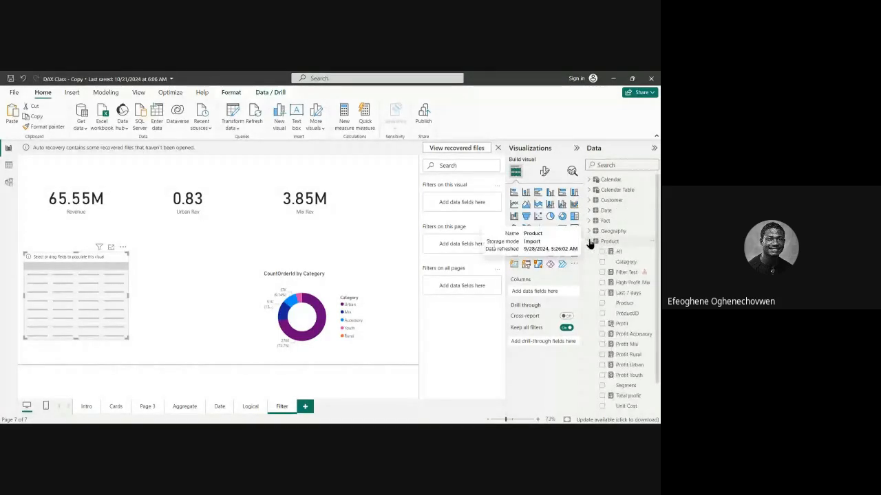
drag(621, 269, 123, 289)
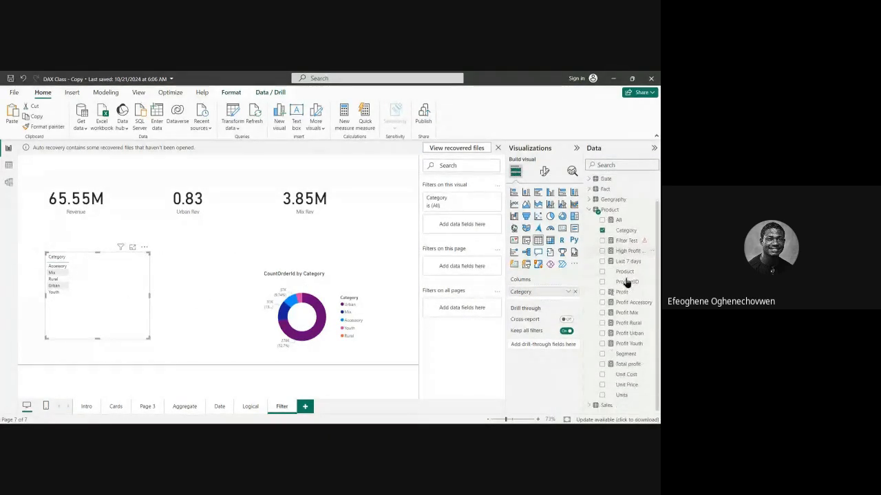
Add the Fact table's Revenue measure as a column beside Category in the table visual.
click(589, 241)
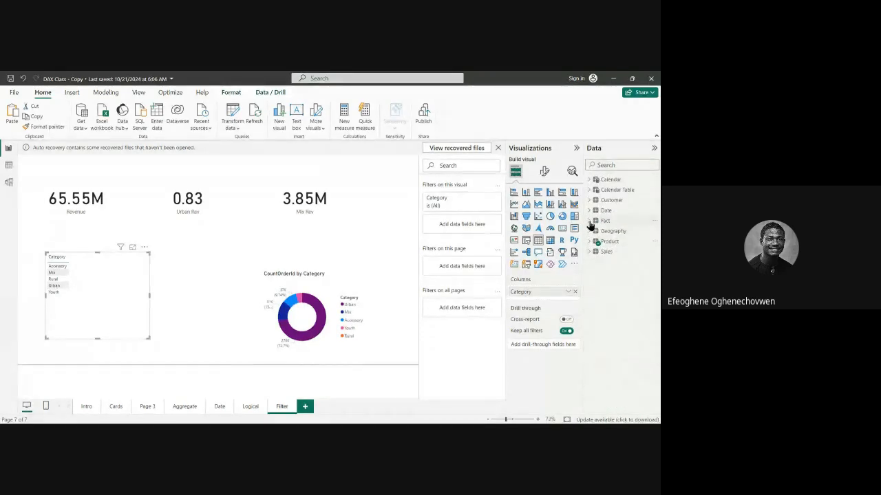
click(589, 220)
scroll(626, 289, down, 3)
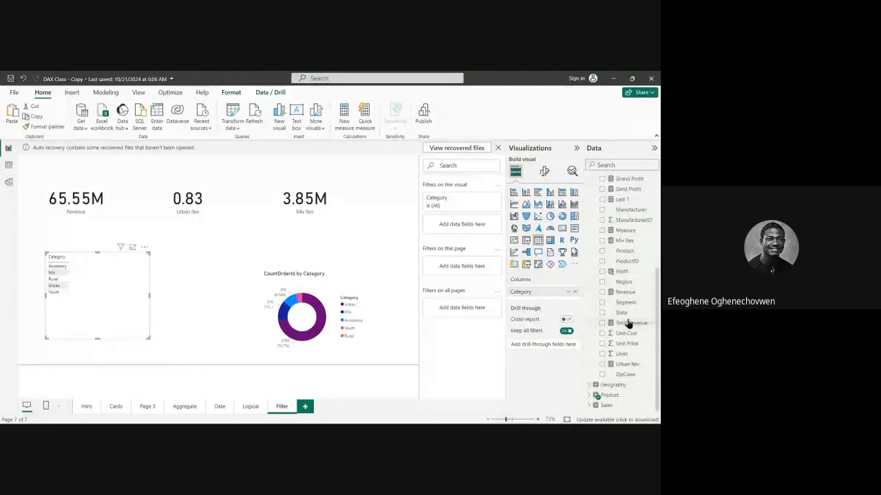
drag(626, 297, 186, 293)
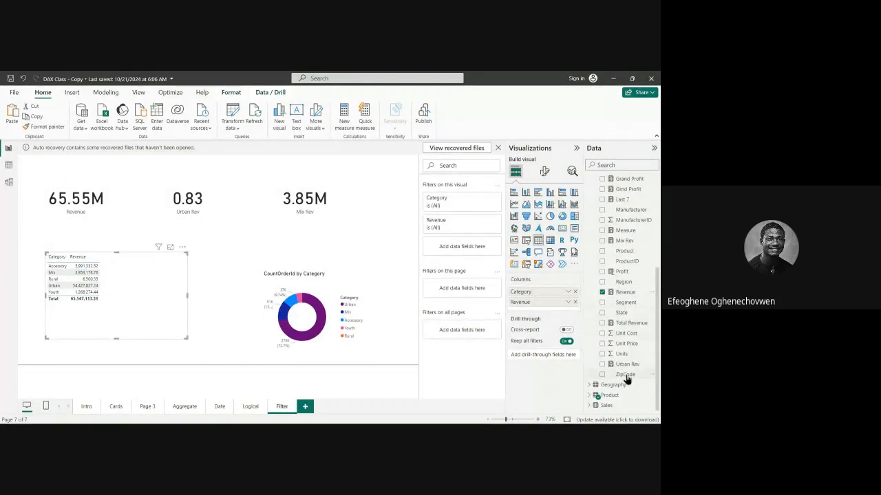
Add the Product table's All measure as the third column of the table visual.
scroll(627, 359, up, 2)
scroll(625, 355, down, 2)
scroll(629, 324, up, 5)
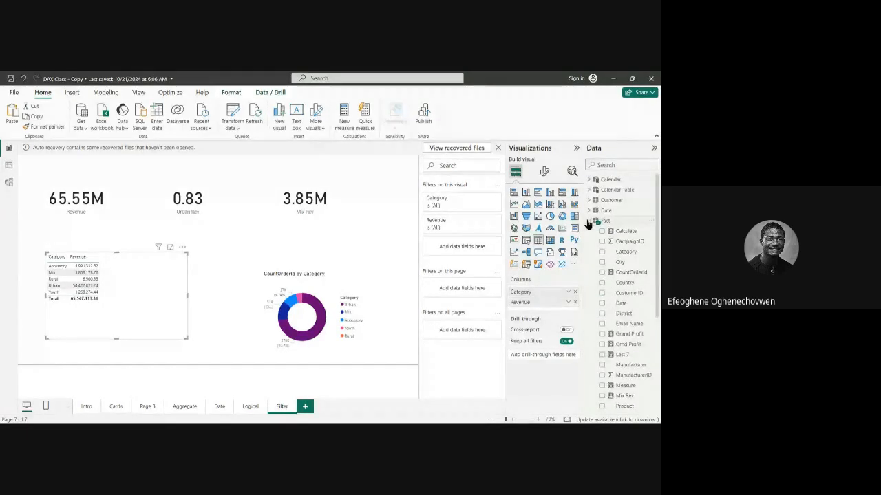
click(589, 221)
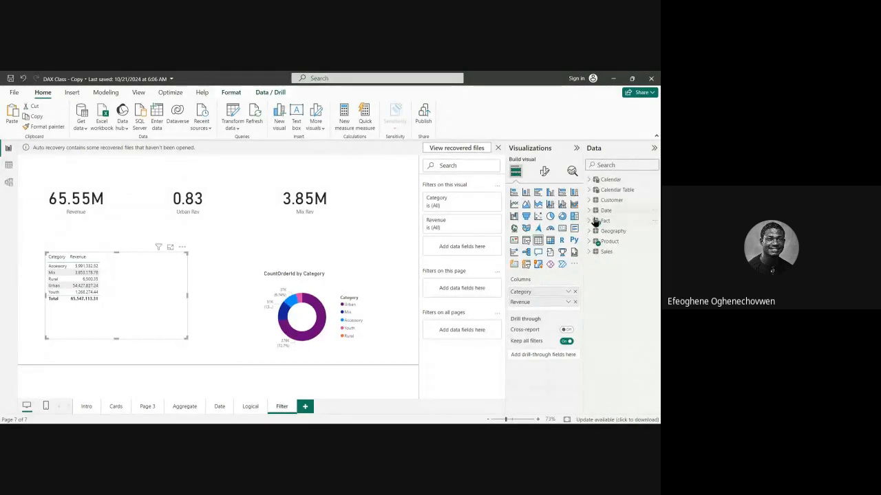
mouse_move(595, 221)
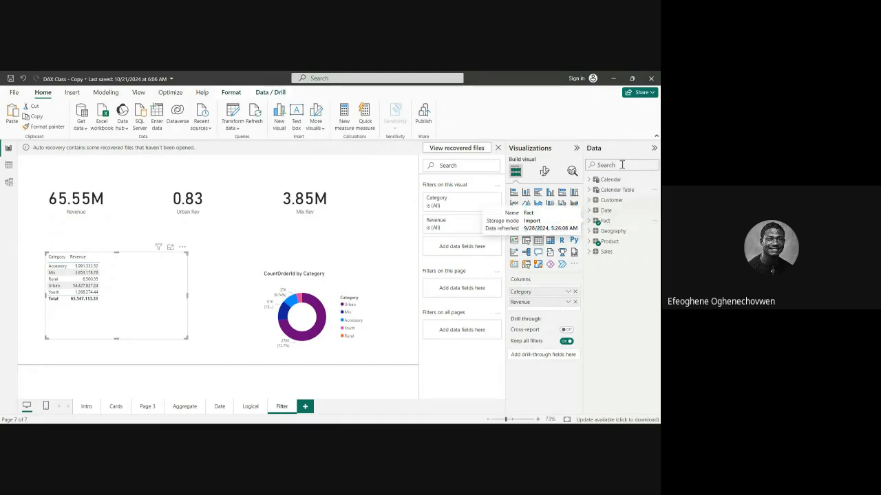
click(590, 243)
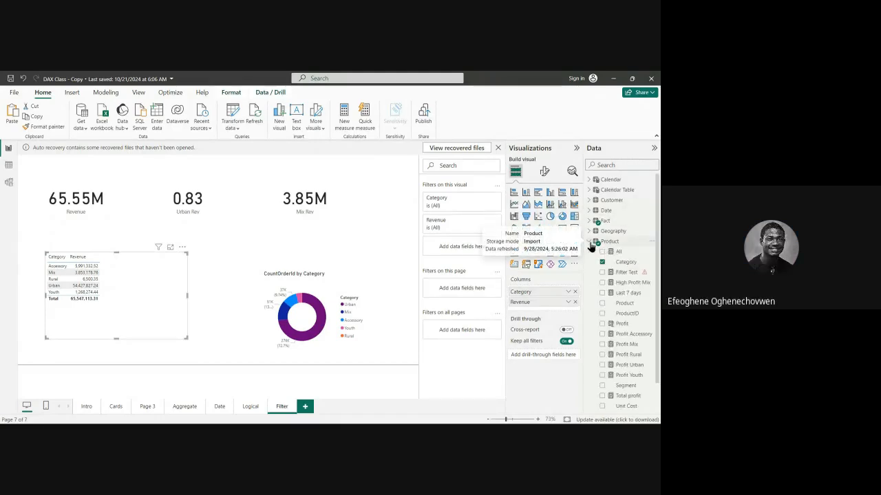
click(590, 243)
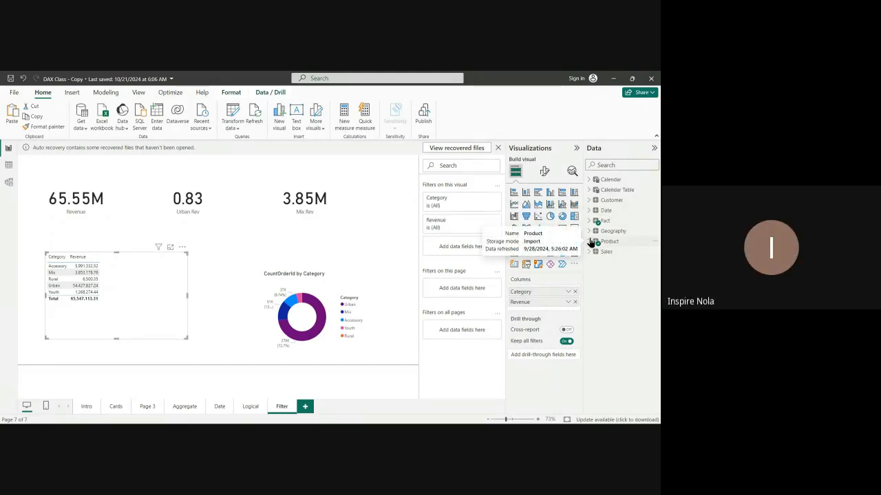
click(591, 243)
scroll(619, 289, down, 1)
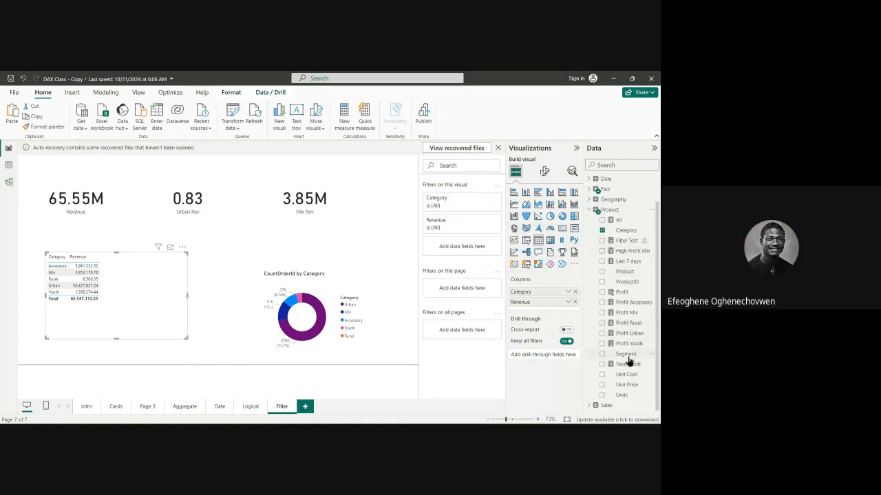
scroll(623, 363, up, 1)
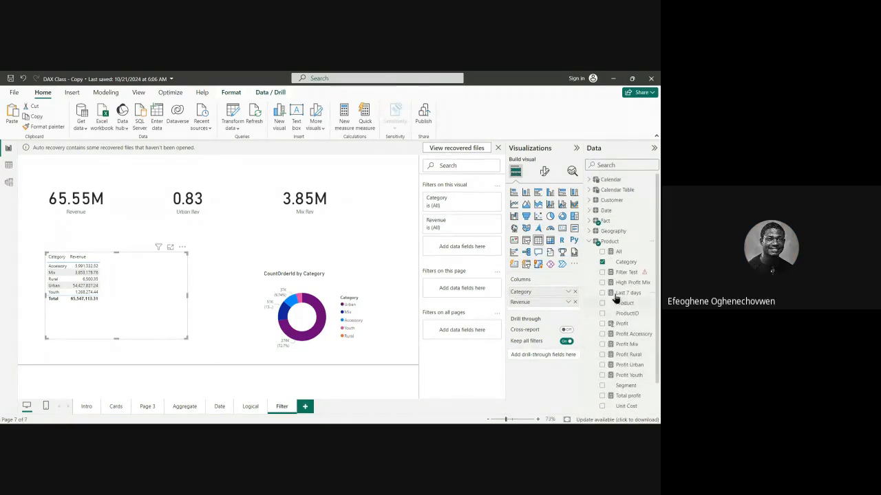
drag(624, 256, 172, 301)
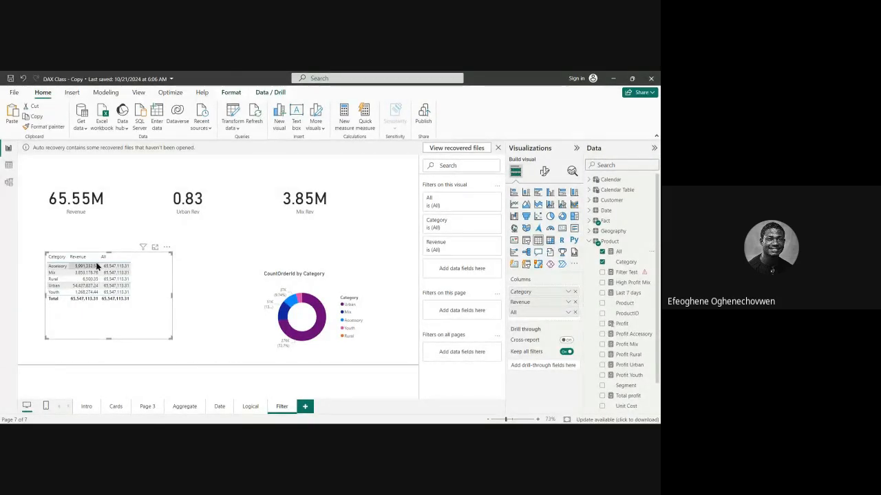
Open the All measure's formula and remove the 'Fact' table argument from its ALL function.
click(617, 253)
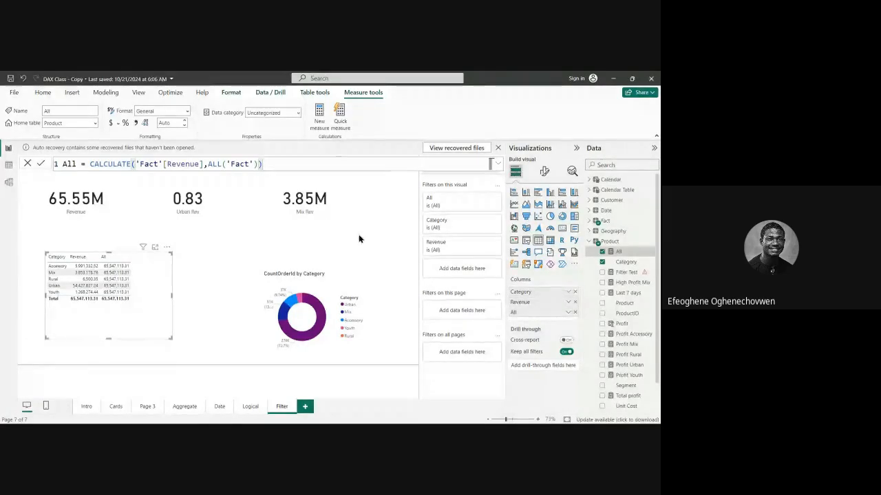
key(BackSpace)
key(BackSpace)
key(BackSpace)
key(BackSpace)
key(BackSpace)
key(BackSpace)
key(BackSpace)
key(BackSpace)
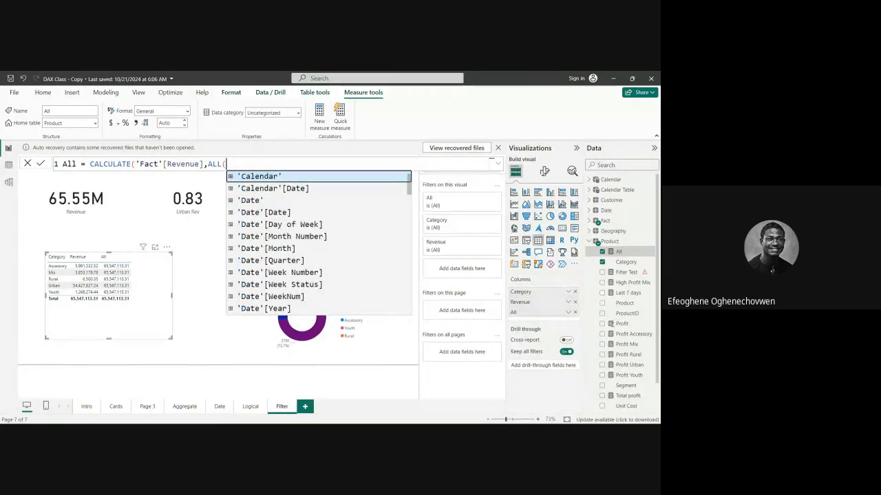
text(FA)
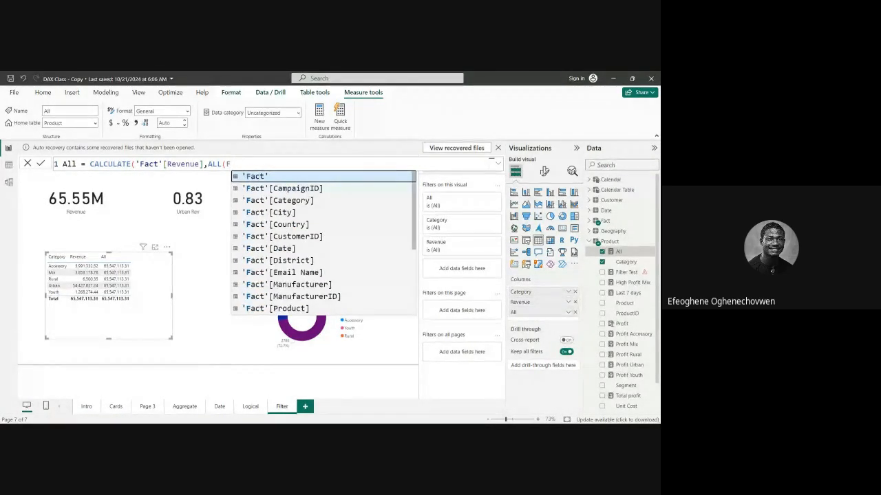
key(BackSpace)
key(BackSpace)
key(BackSpace)
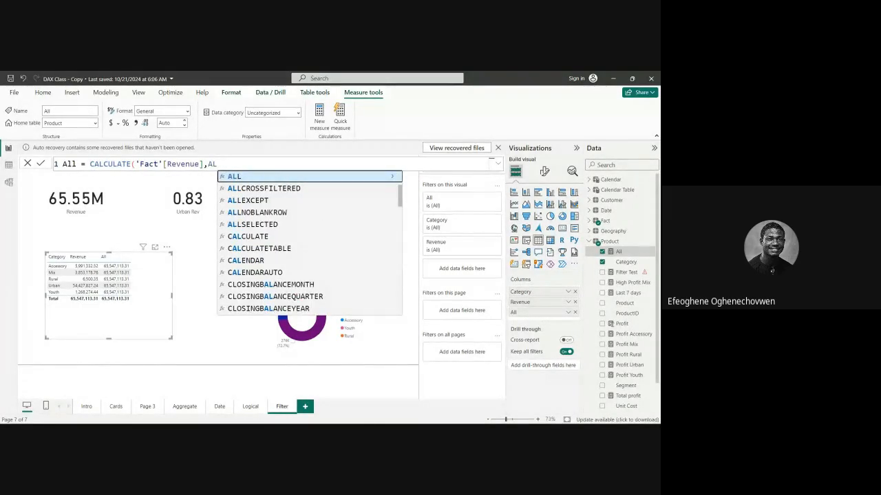
text(()
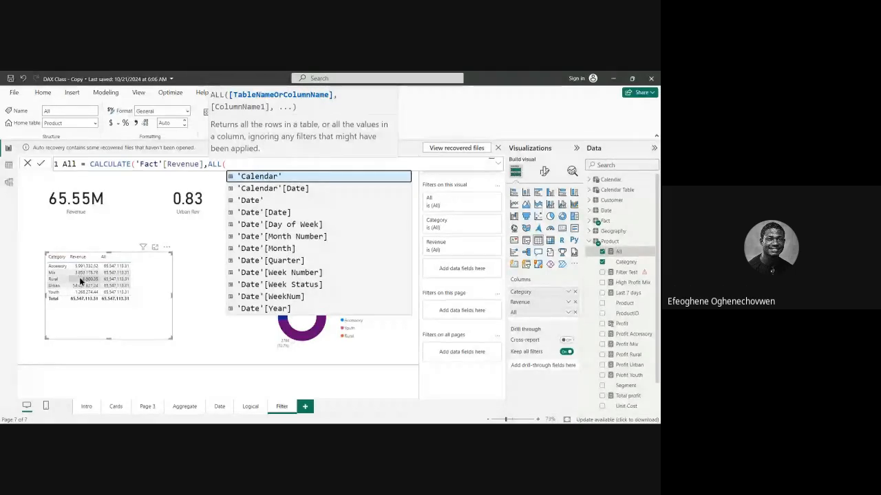
Try closing the ALL function without any argument in the All measure, then reopen it for a table or column name.
click(81, 281)
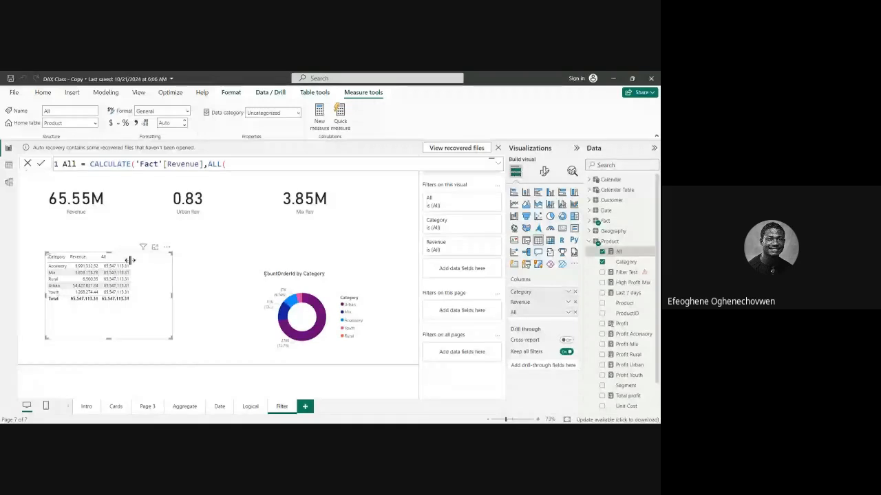
text()))
key(BackSpace)
key(BackSpace)
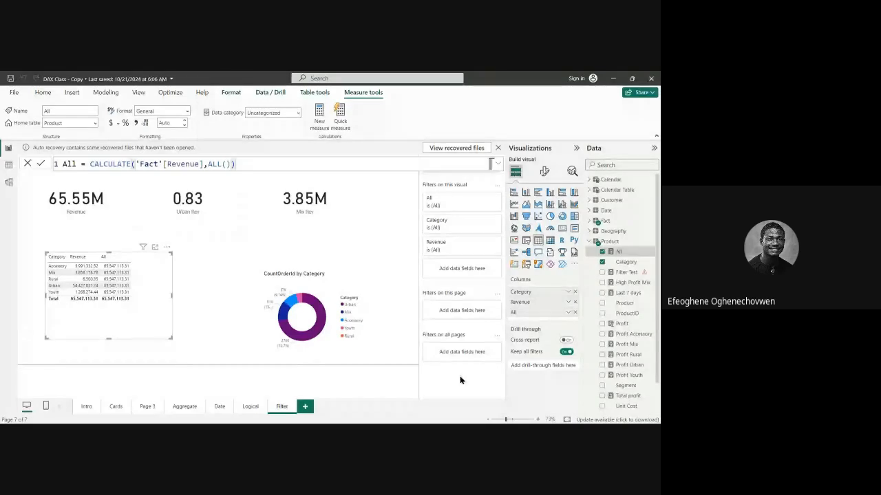
key(BackSpace)
key(BackSpace)
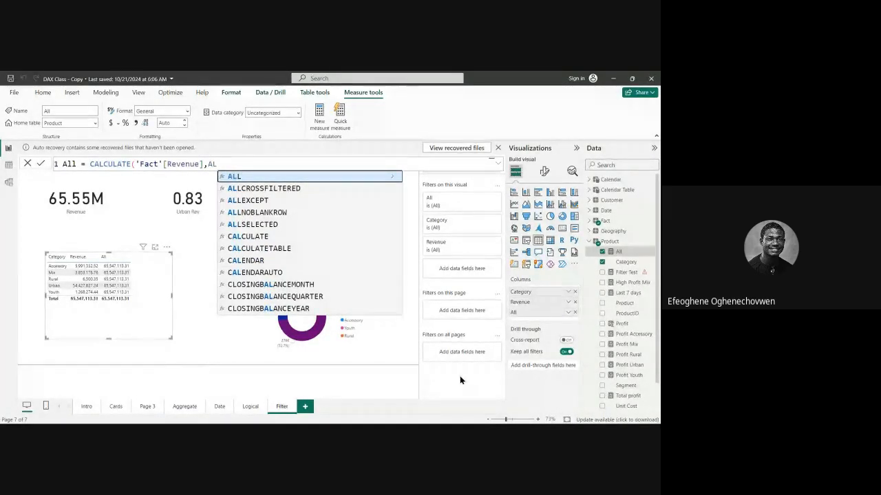
text(L()
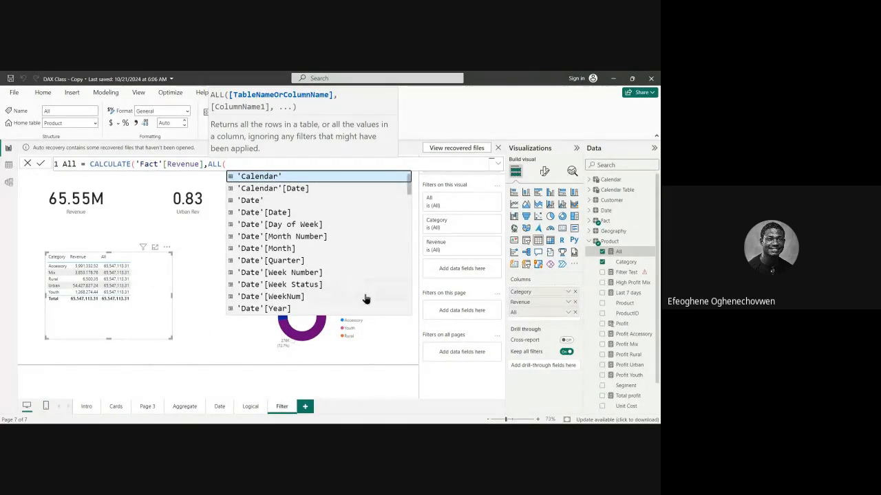
Complete the formula as All = CALCULATE('Fact'[Revenue],ALL('Fact')) and leave the formula editor.
text(FACT)
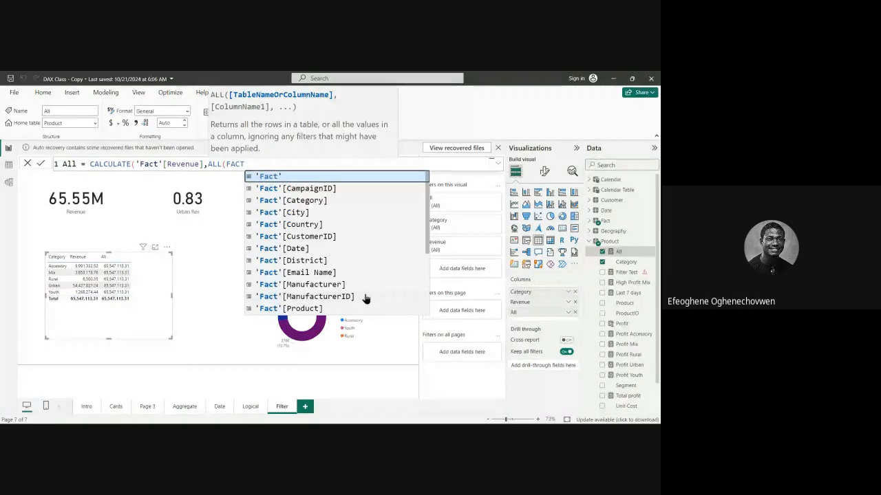
key(Tab)
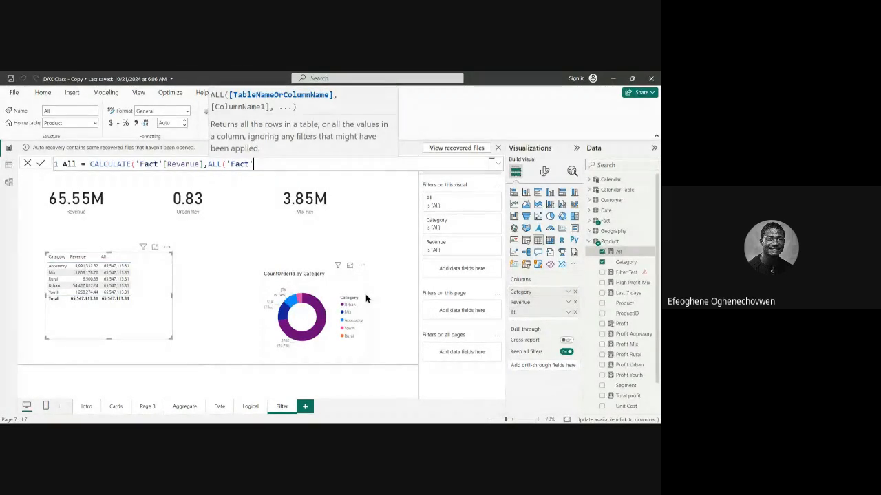
text())
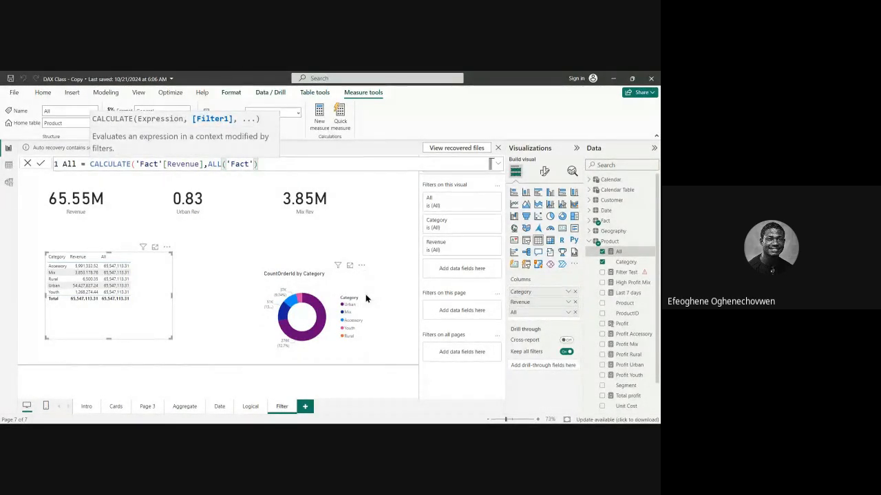
key(Return)
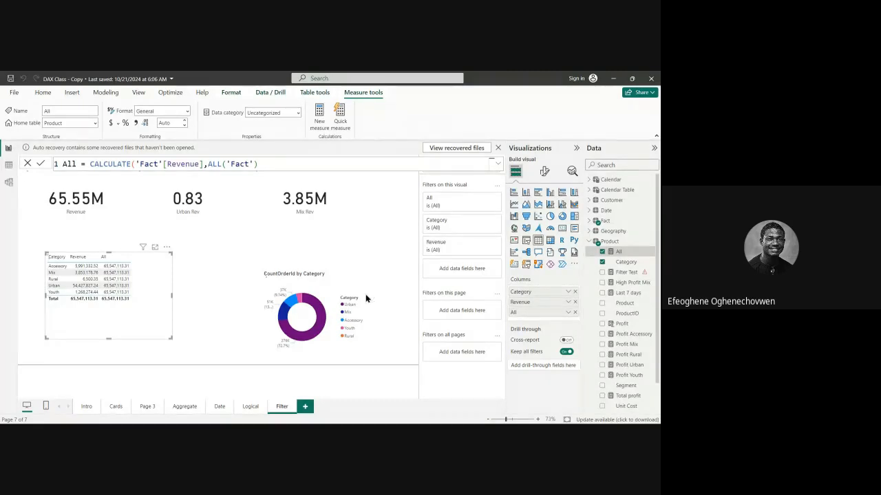
text())
mouse_move(313, 300)
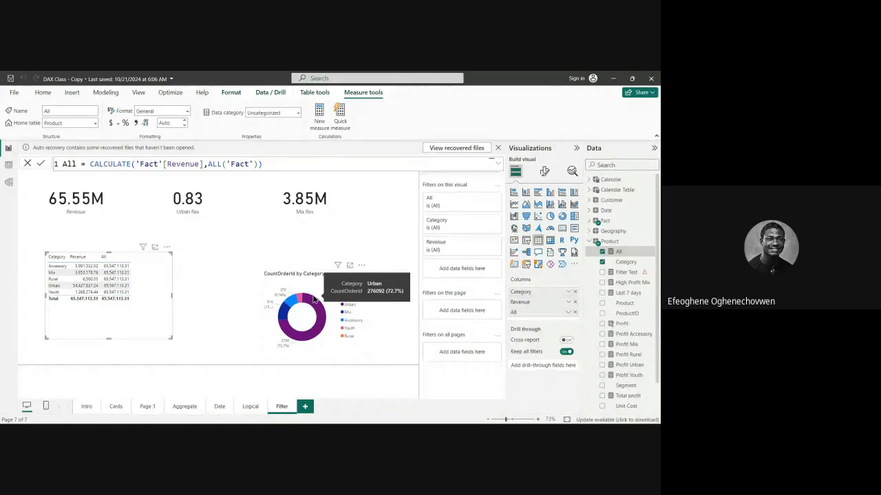
click(232, 266)
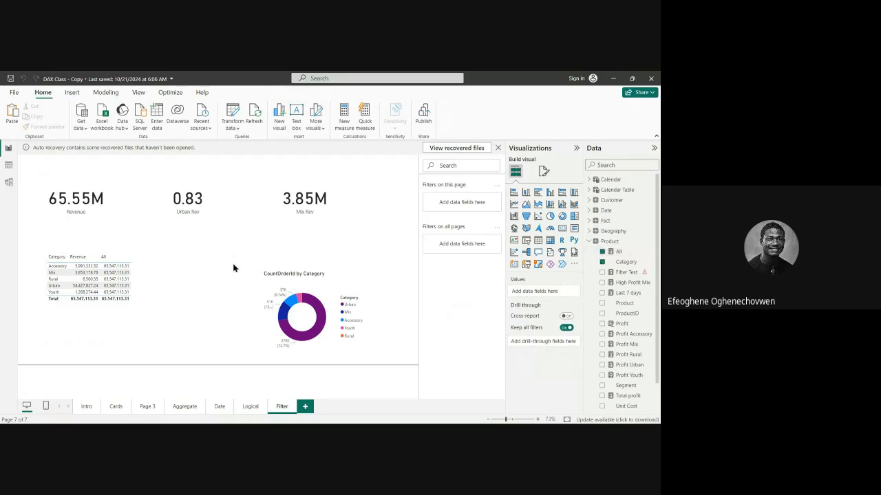
Shorten the table visual from its lower edge so it ends just below the Total row.
click(97, 333)
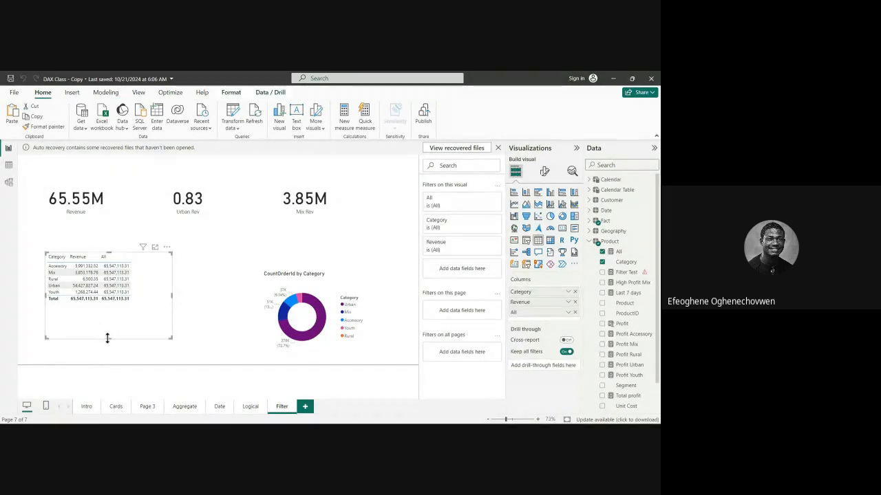
drag(106, 338, 111, 318)
click(213, 291)
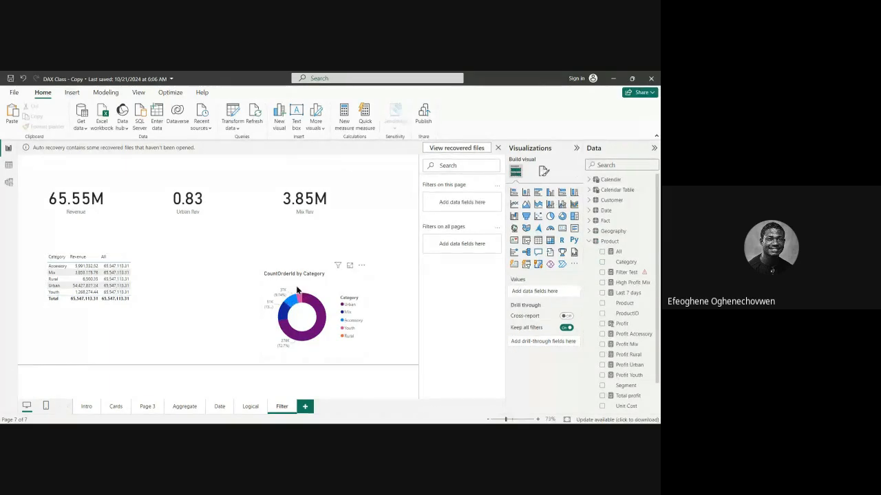
Move the CountOrderId by Category donut chart up so its lower edge lines up with the table visual's.
click(137, 286)
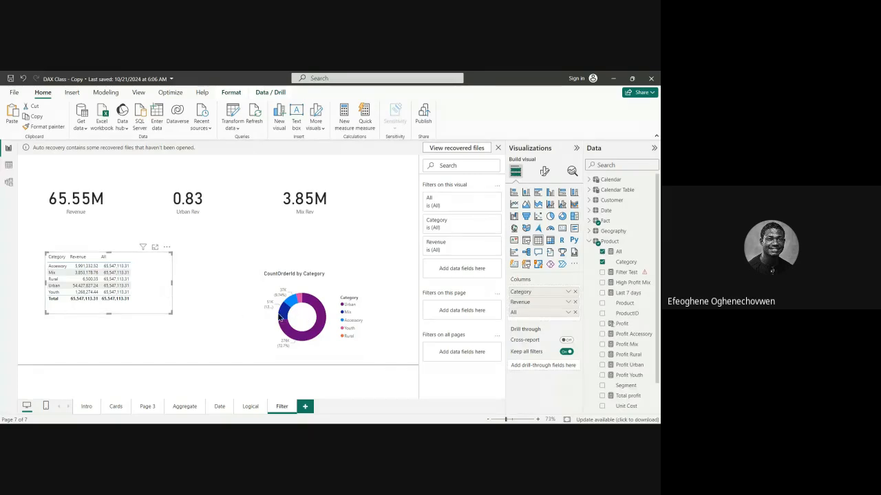
drag(335, 277, 333, 235)
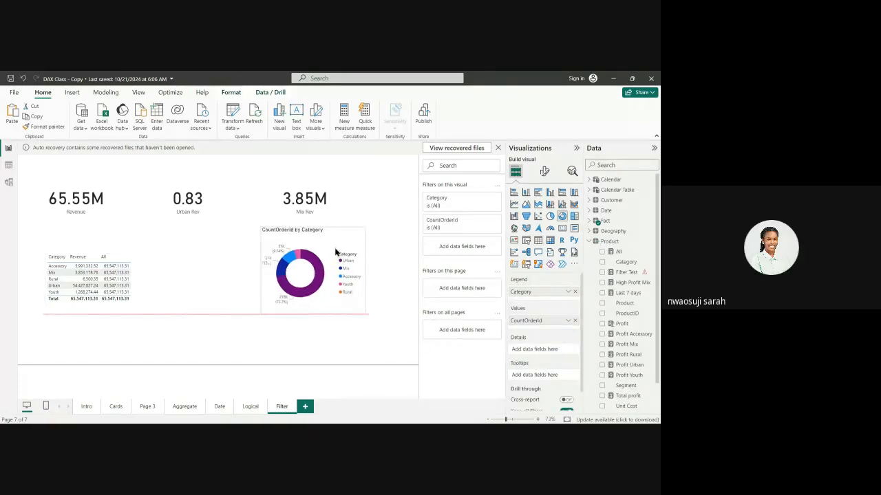
click(214, 275)
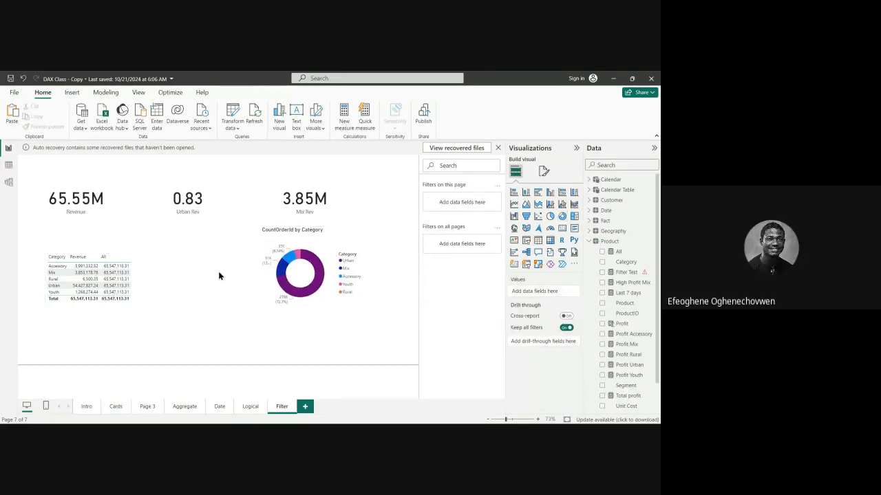
Select the Urban Rev card and look through the Product and Fact table fields for its measure.
click(210, 217)
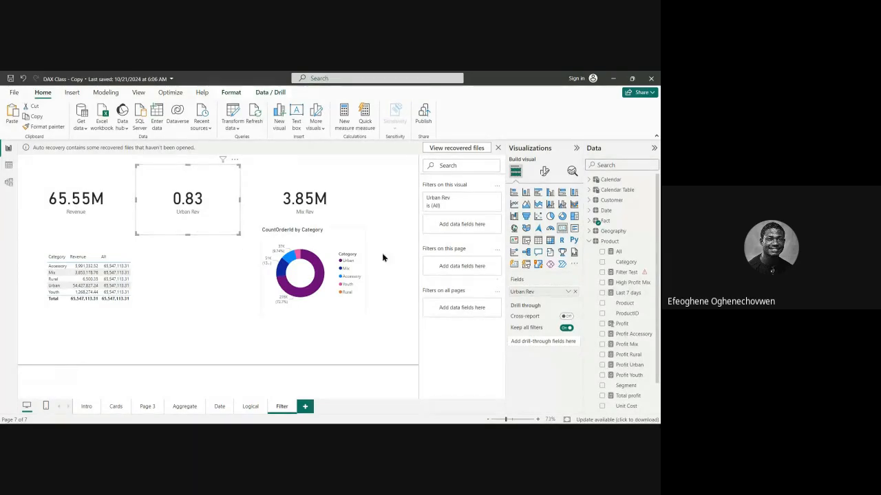
scroll(645, 334, down, 1)
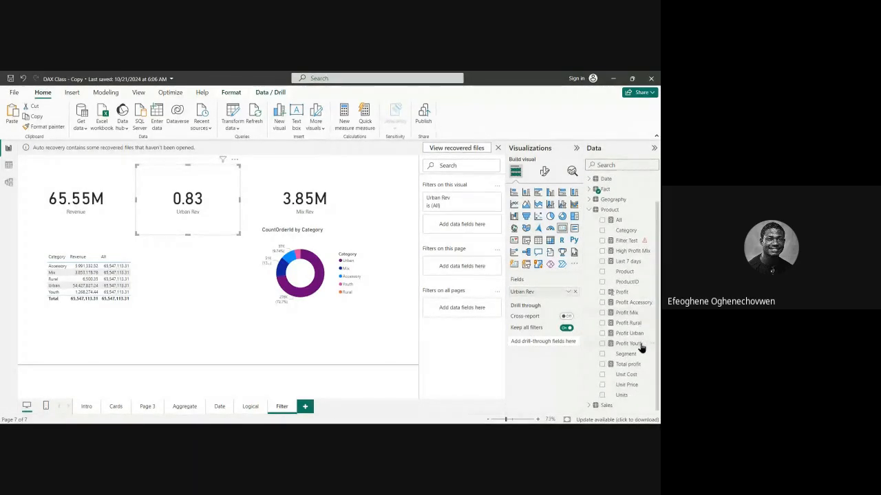
scroll(622, 326, up, 1)
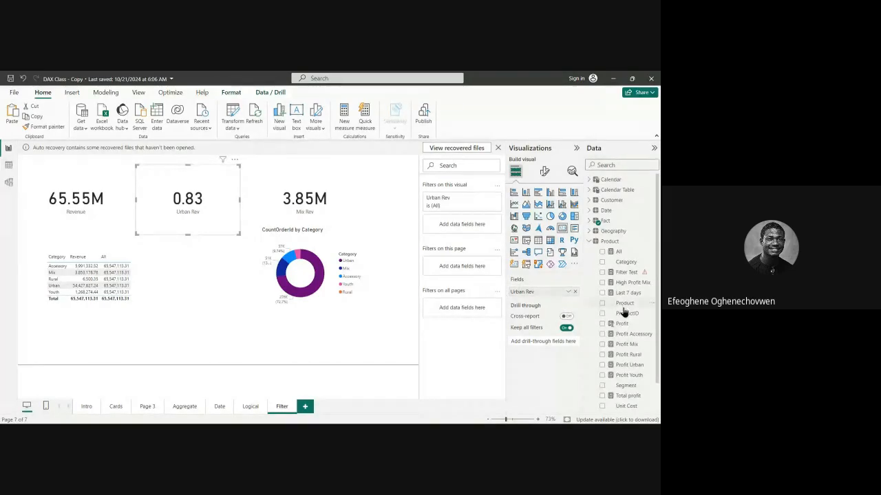
scroll(623, 317, down, 1)
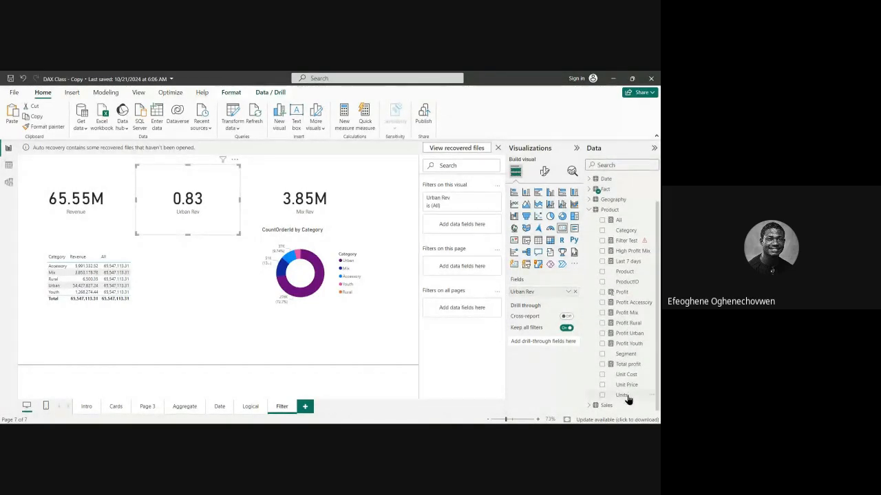
scroll(628, 351, up, 1)
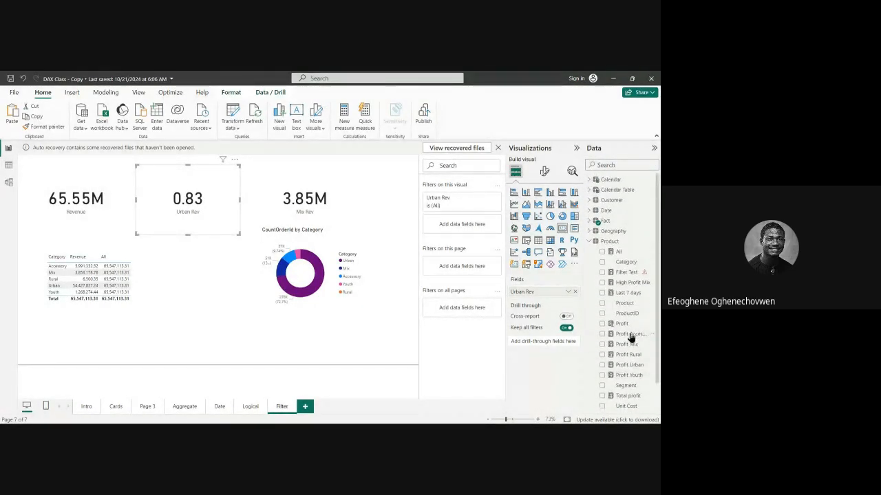
click(590, 221)
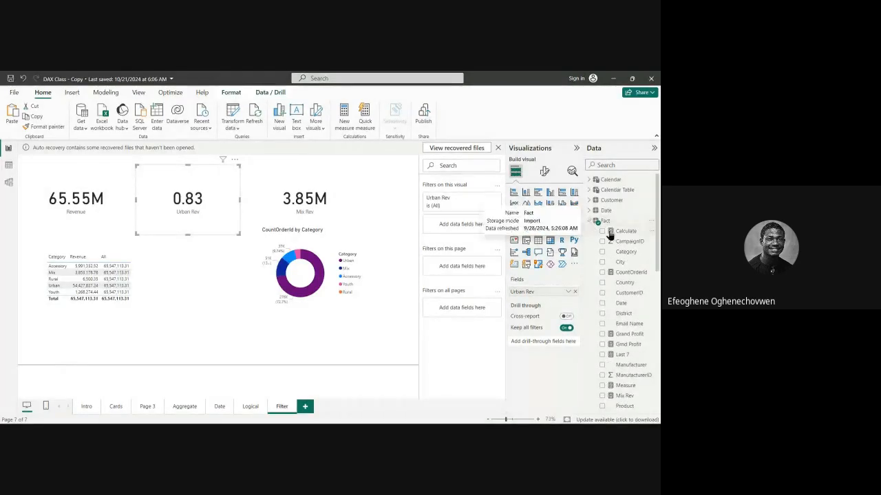
scroll(626, 298, down, 10)
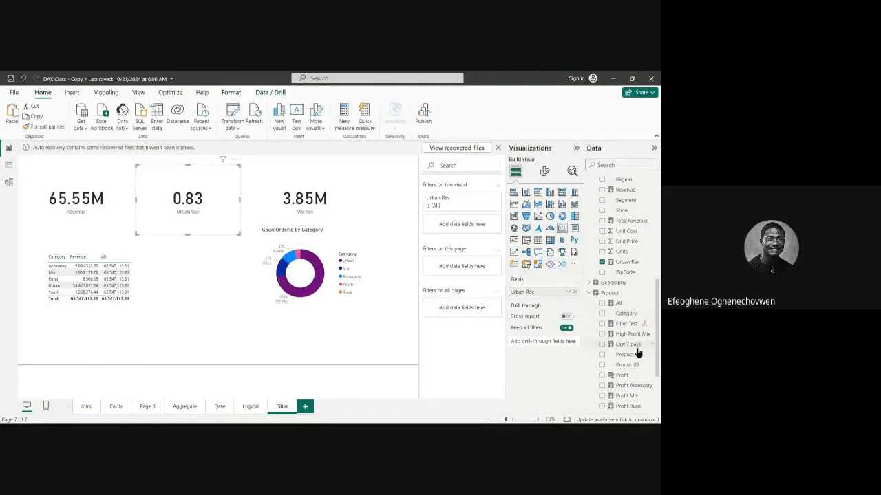
scroll(637, 355, down, 3)
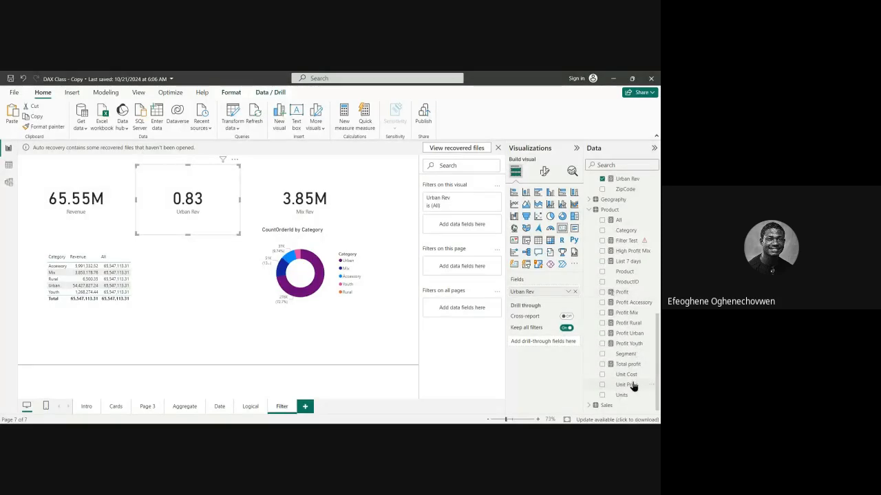
scroll(626, 371, up, 8)
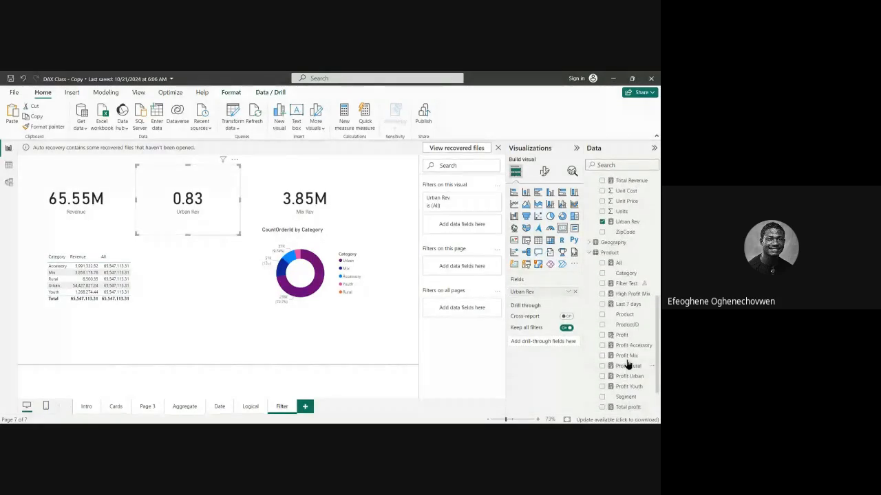
scroll(624, 358, down, 3)
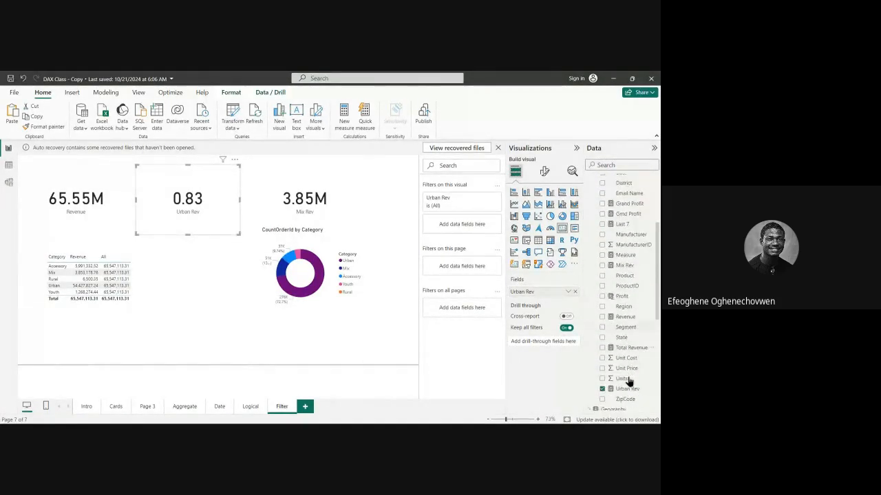
scroll(623, 357, up, 6)
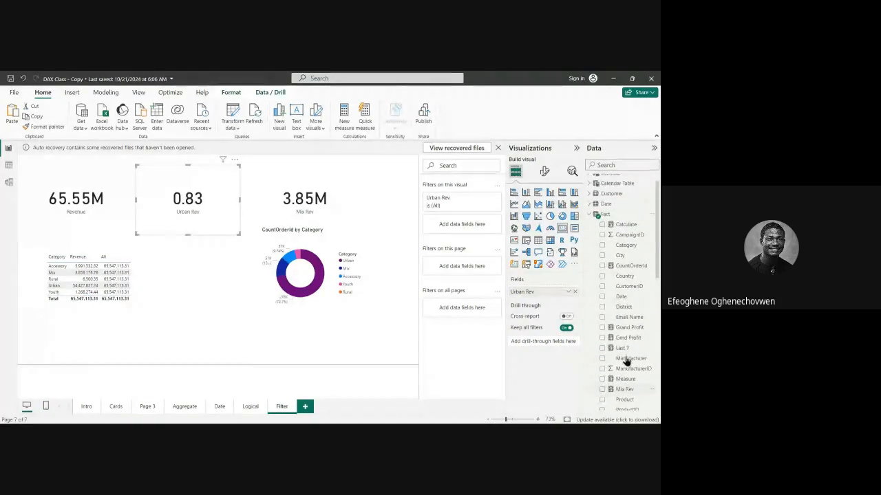
scroll(633, 313, down, 6)
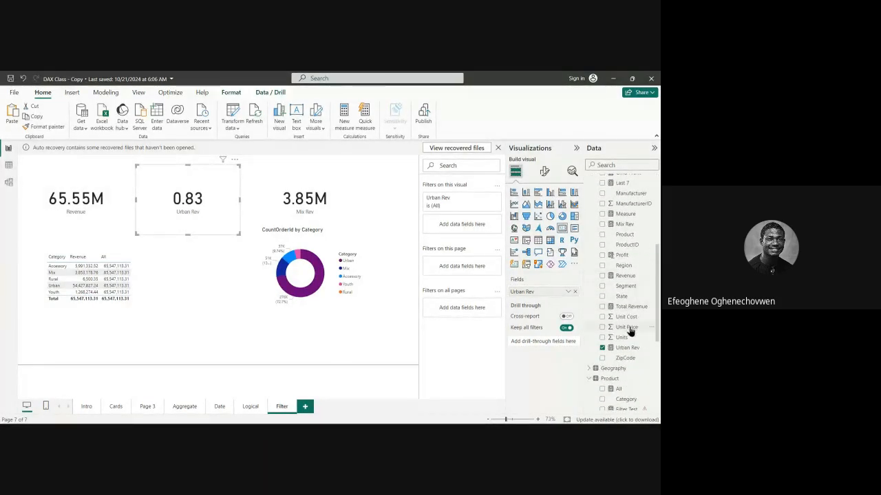
scroll(624, 330, up, 6)
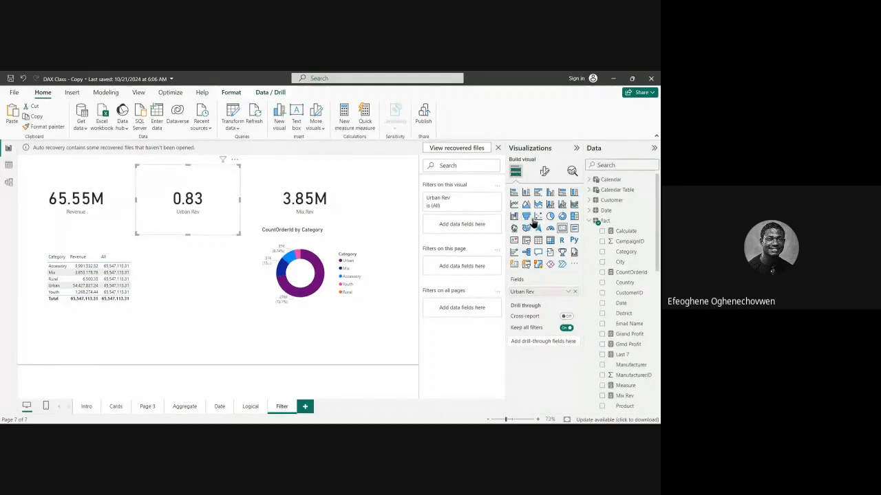
scroll(619, 275, down, 7)
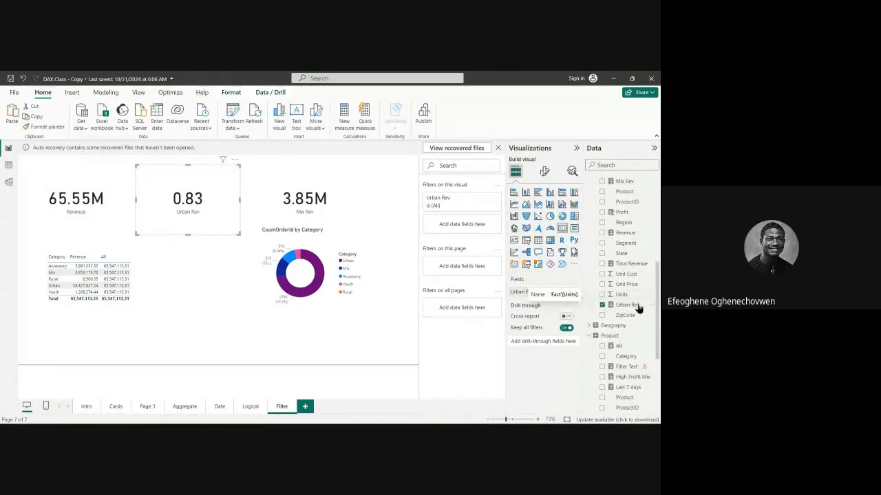
Remove the division by [Revenue] from the Urban Rev measure, leaving CALCULATE('Fact'[Revenue], 'Fact'[Category] = "Urban").
click(627, 304)
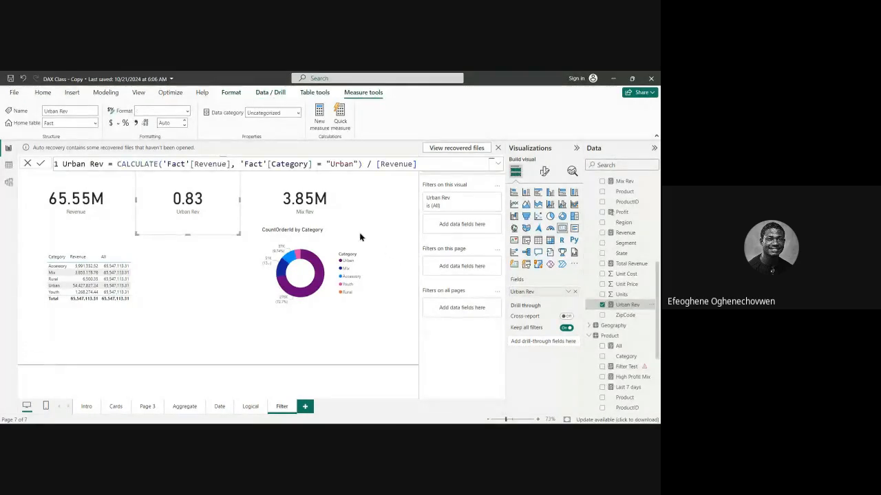
click(421, 164)
key(BackSpace)
key(BackSpace)
key(BackSpace)
key(BackSpace)
key(BackSpace)
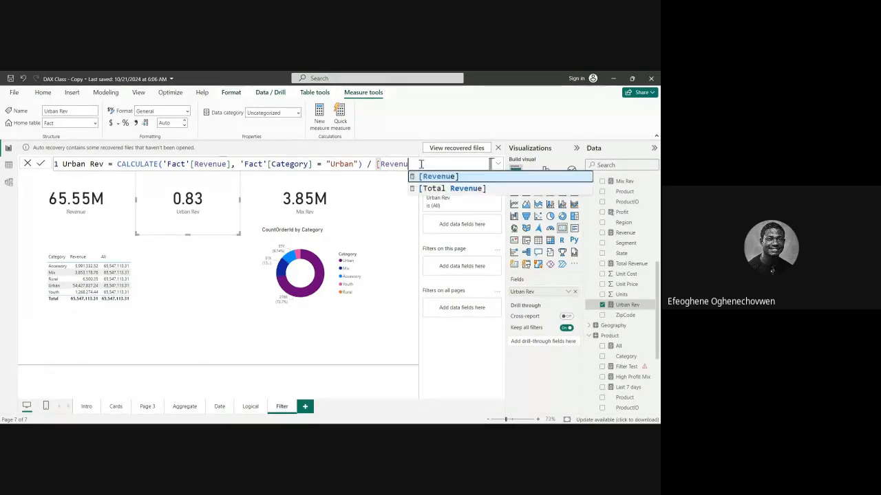
key(BackSpace)
key(BackSpace)
key(BackSpace)
key(BackSpace)
key(BackSpace)
key(BackSpace)
key(BackSpace)
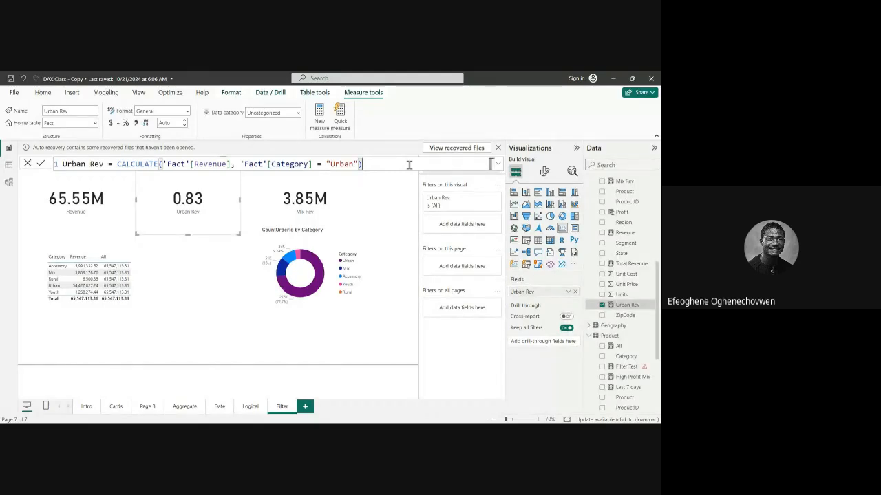
key(Return)
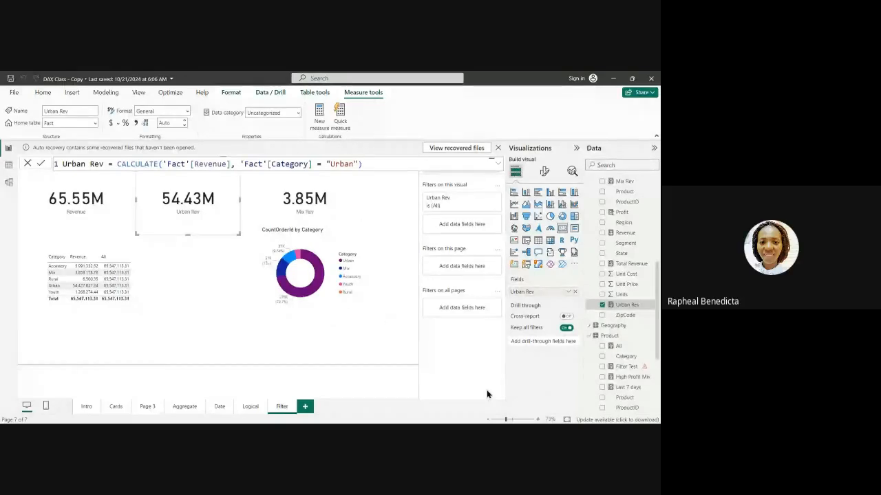
Narrow the table visual from its outer side so it ends shortly after the All column, then deselect it.
click(327, 314)
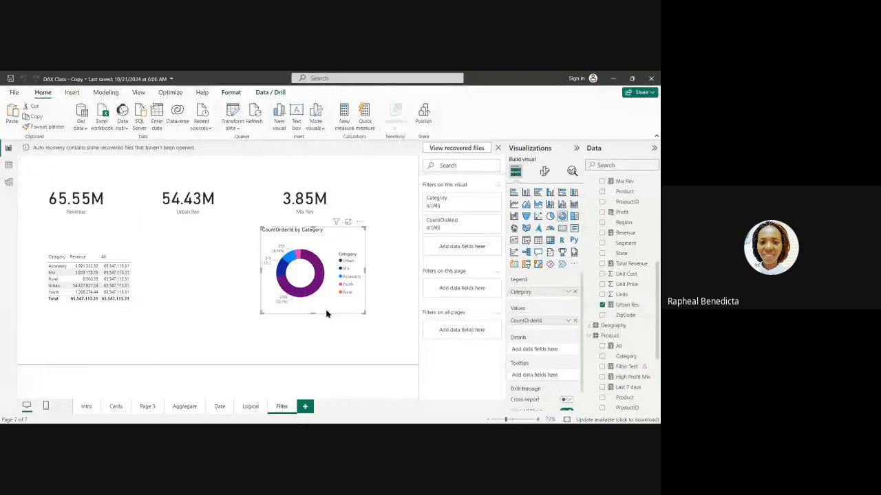
click(218, 303)
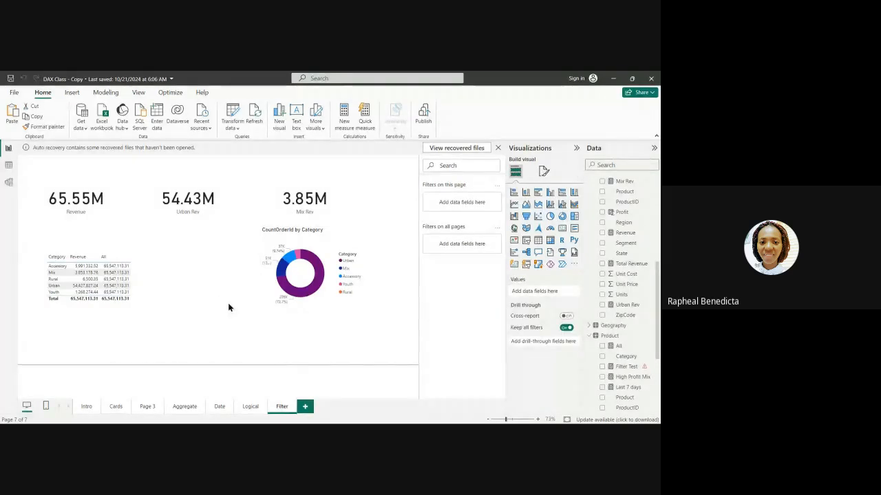
click(165, 285)
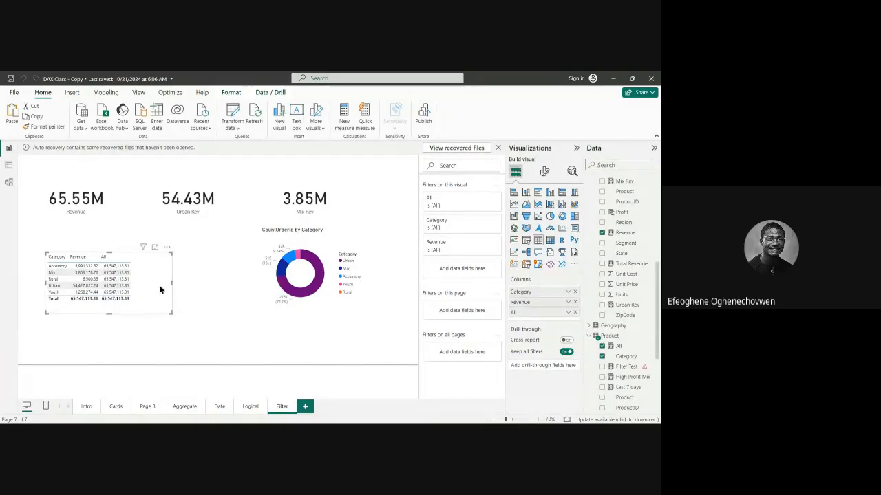
drag(159, 289, 148, 289)
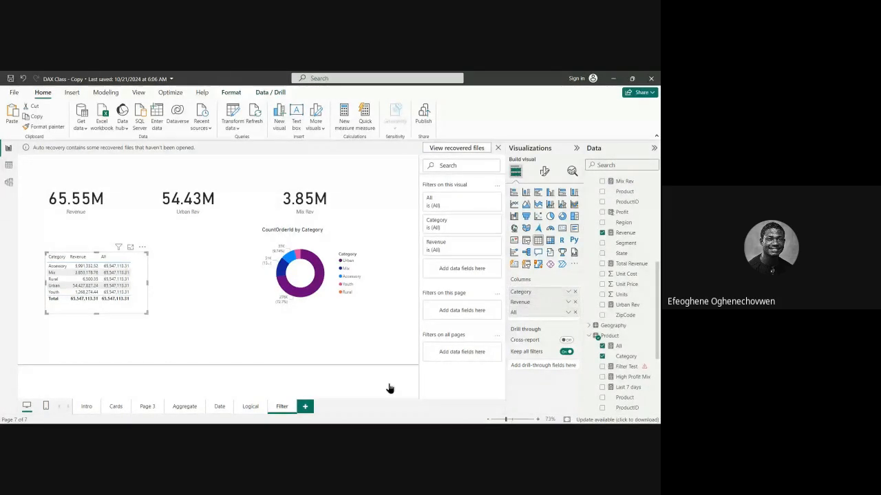
click(295, 374)
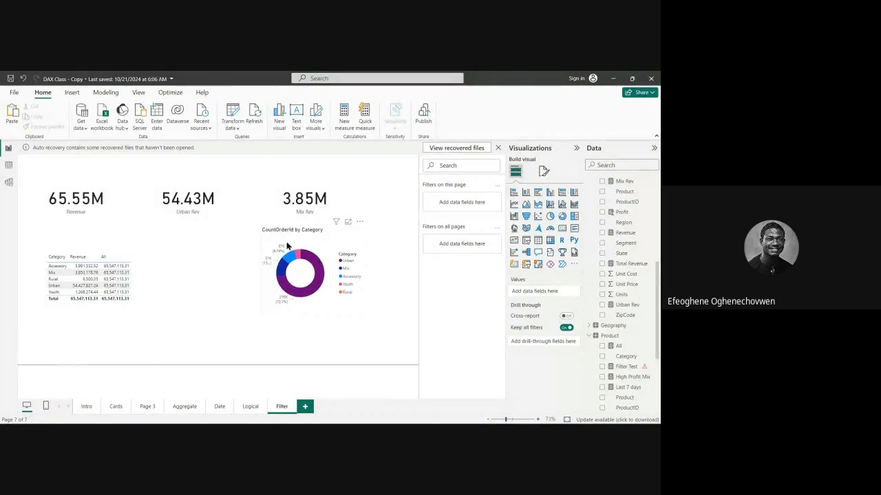
Move the CountOrderId by Category donut chart slightly down and shift the table visual closer to the page's left edge.
click(142, 274)
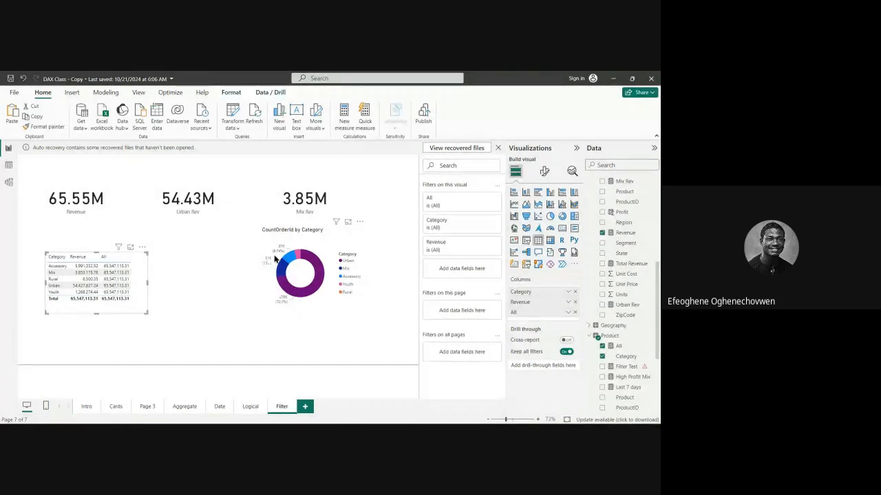
drag(296, 243, 327, 251)
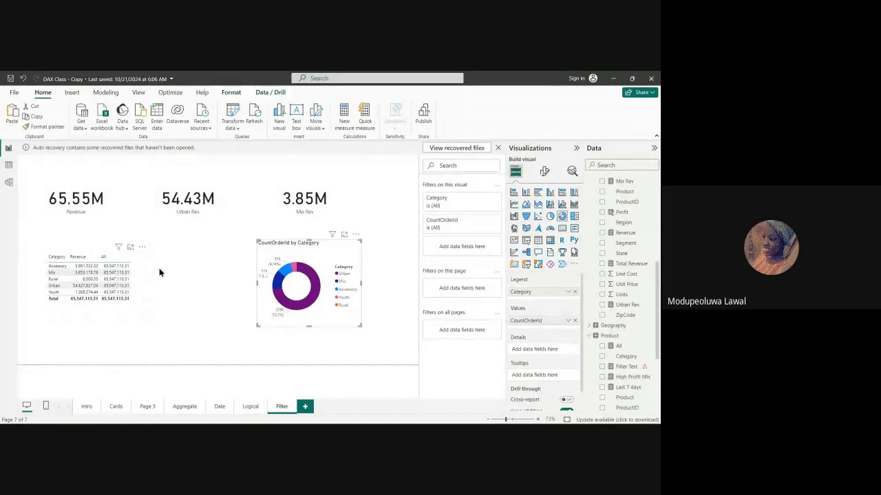
click(140, 274)
mouse_move(140, 275)
mouse_down()
mouse_move(125, 262)
mouse_move(130, 271)
mouse_up()
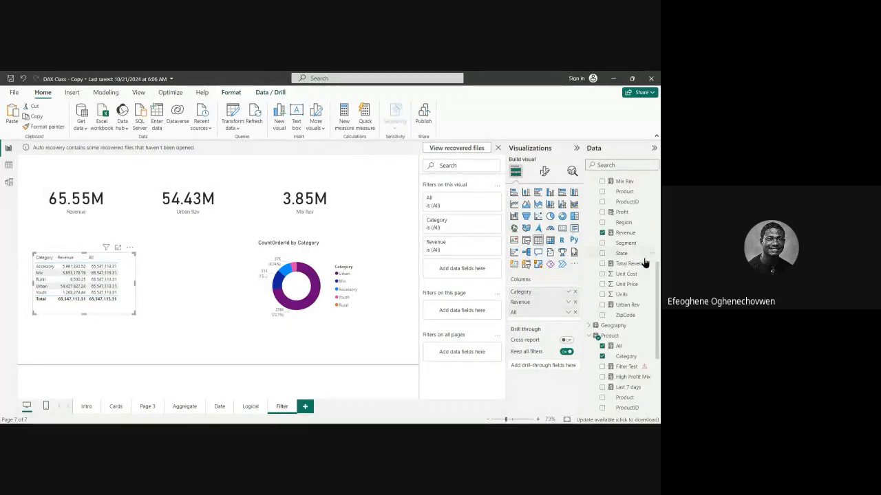
Select the Urban Rev card and locate its measure among the Fact table fields.
scroll(647, 258, up, 5)
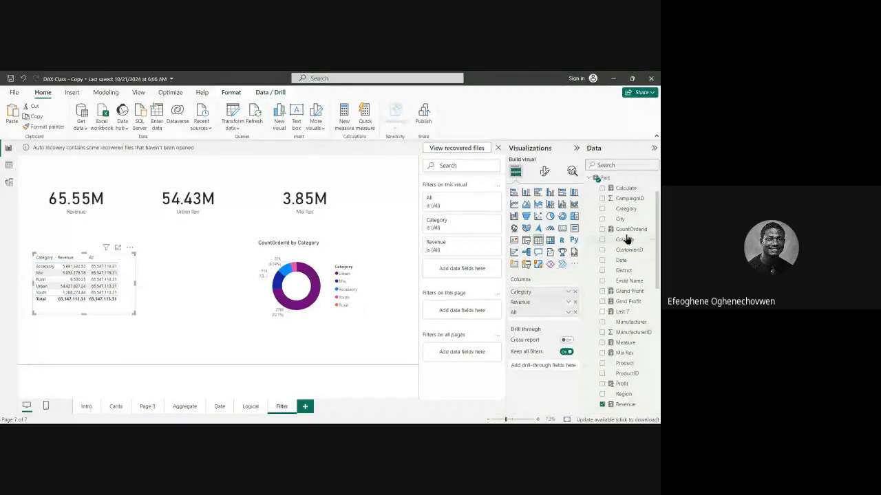
scroll(633, 255, down, 10)
scroll(633, 260, up, 10)
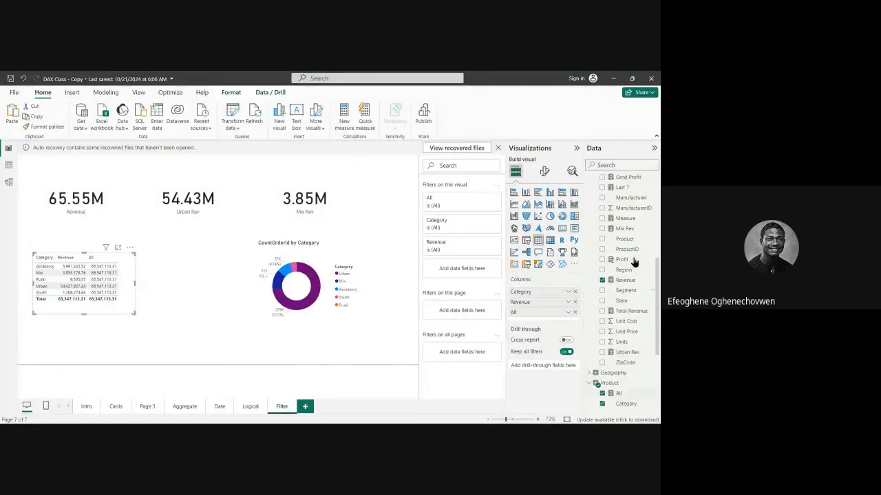
scroll(633, 261, down, 10)
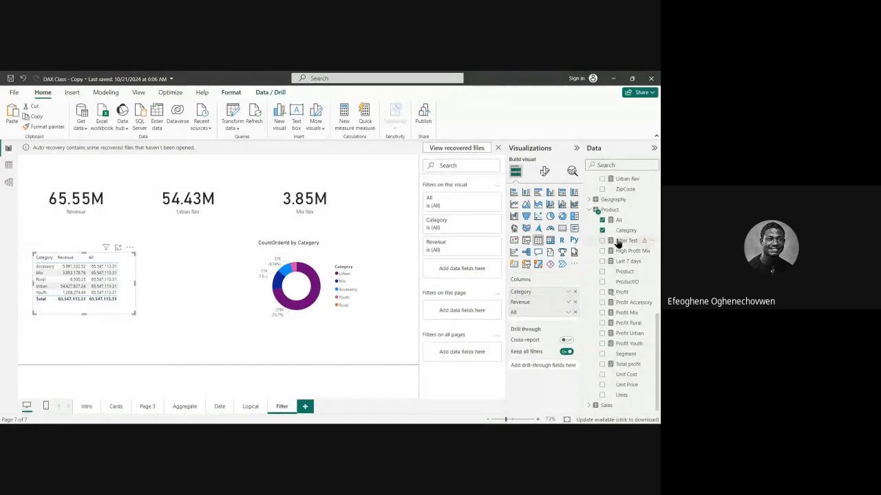
click(216, 227)
scroll(626, 275, up, 1)
scroll(626, 275, up, 3)
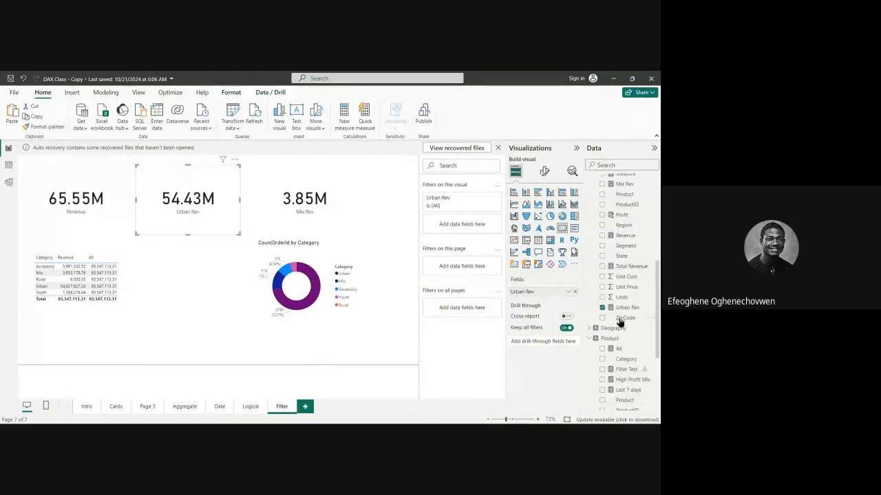
click(624, 308)
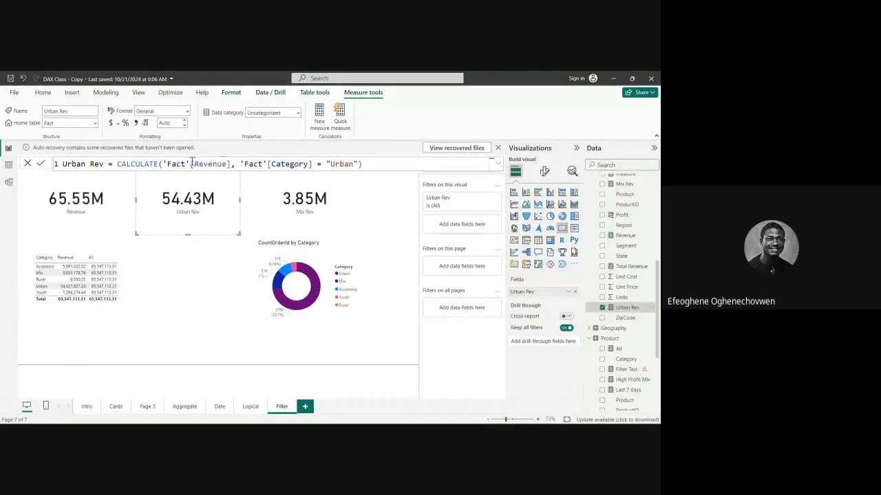
click(367, 163)
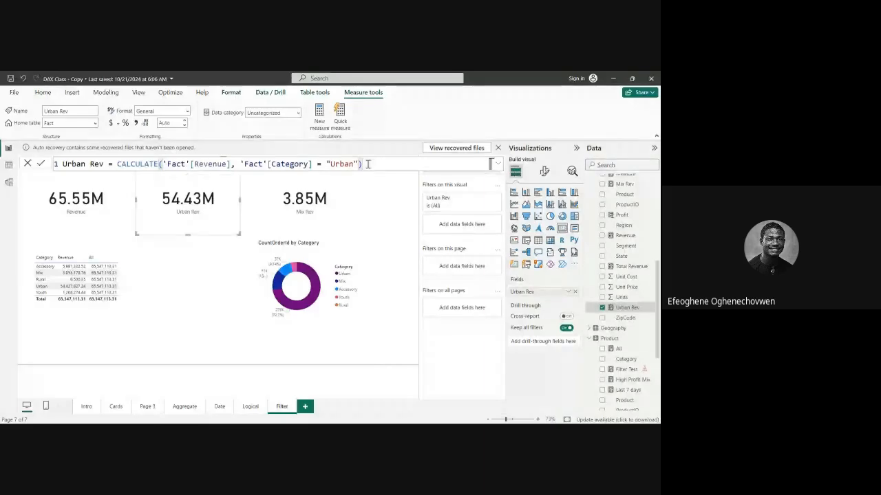
drag(368, 164, 162, 166)
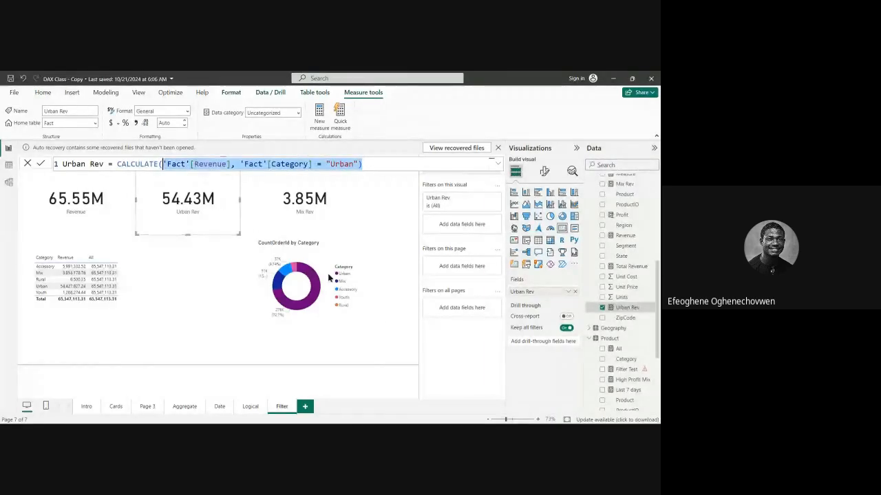
key(BackSpace)
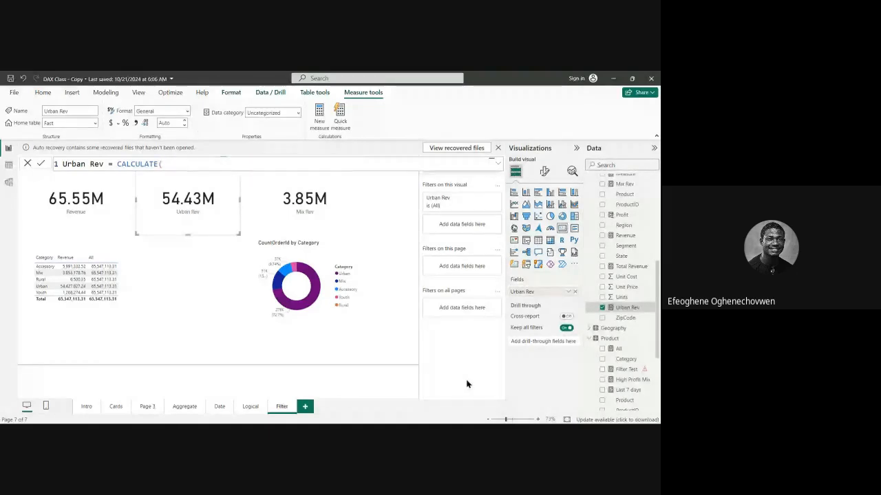
key(BackSpace)
key(Tab)
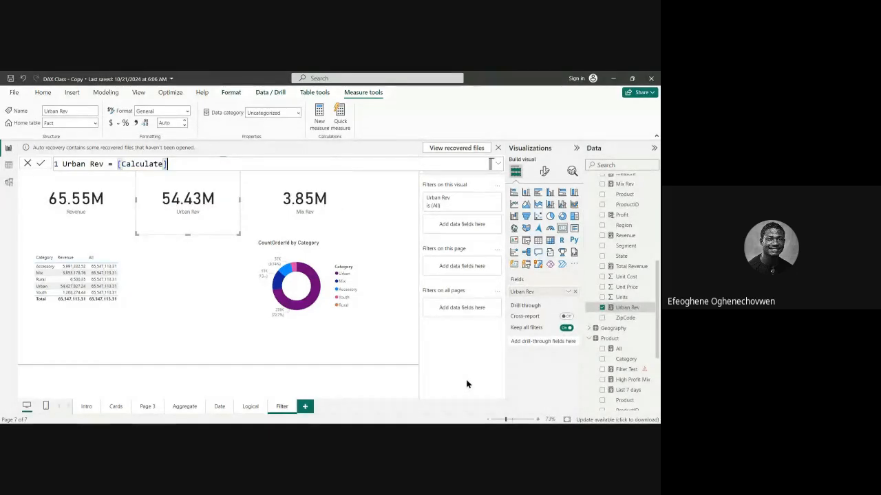
key(BackSpace)
key(BackSpace)
key(BackSpace)
key(BackSpace)
key(BackSpace)
key(BackSpace)
key(BackSpace)
key(BackSpace)
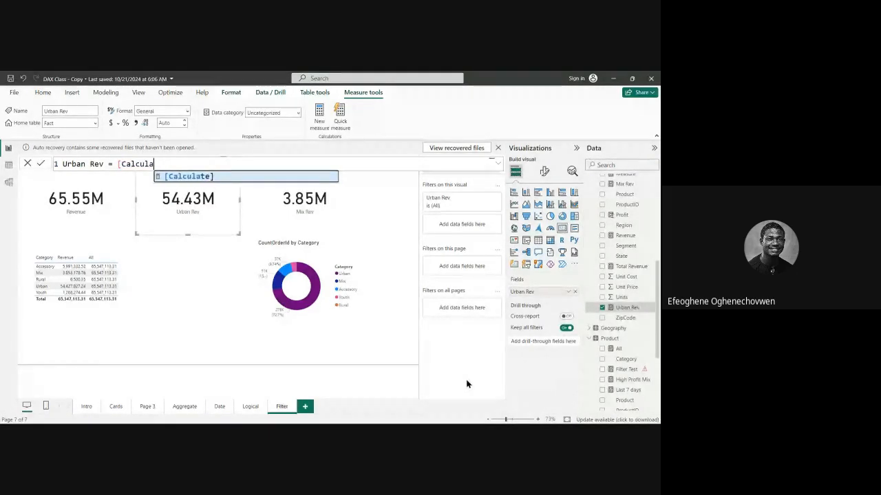
key(BackSpace)
key(BackSpace)
key(BackSpace)
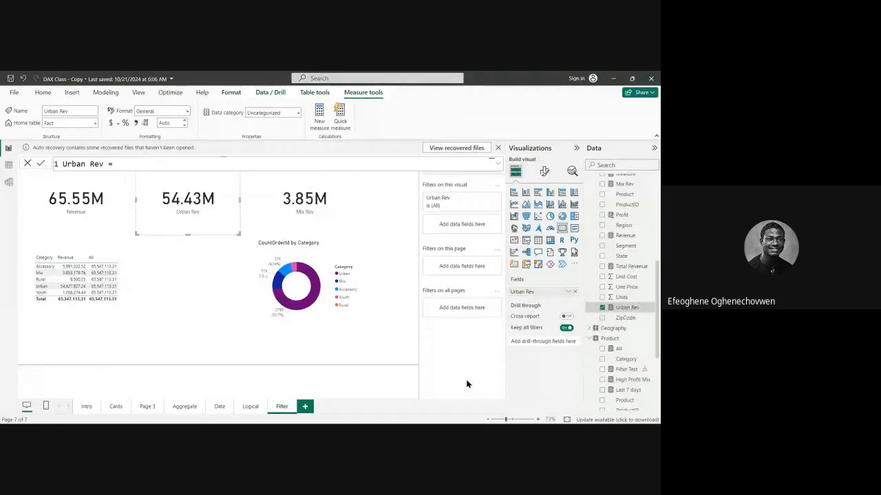
text(CALC)
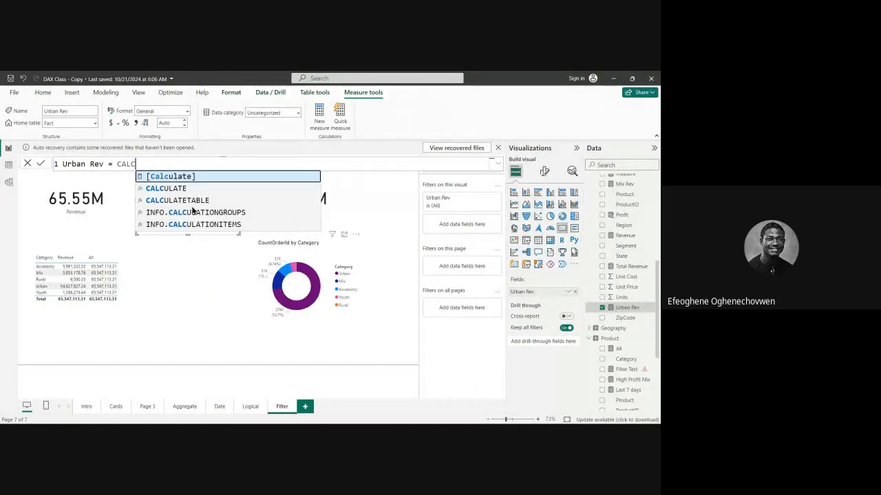
double_click(165, 189)
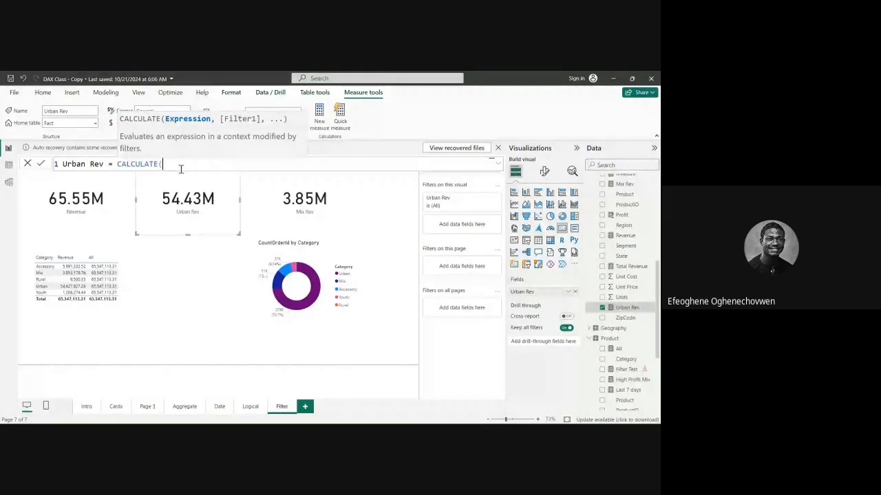
click(28, 165)
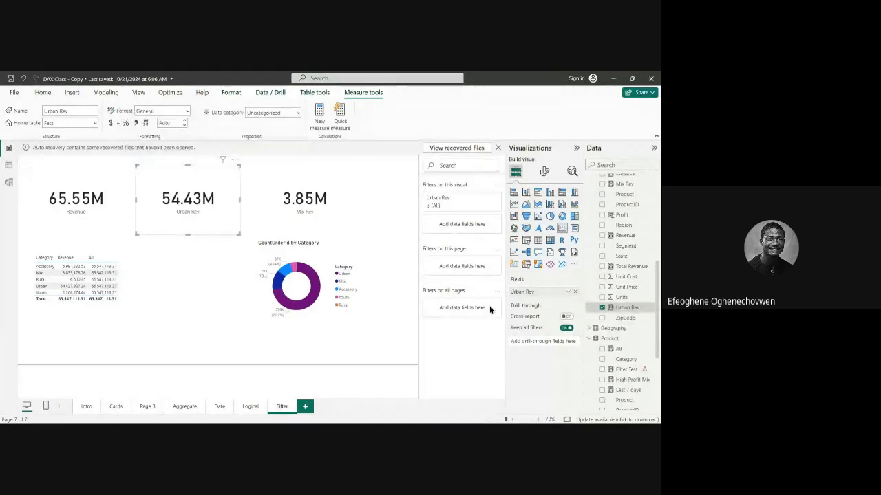
Review the formulas of the Fact table's Revenue and Total Revenue measures and the Product table's Profit column.
scroll(622, 289, up, 5)
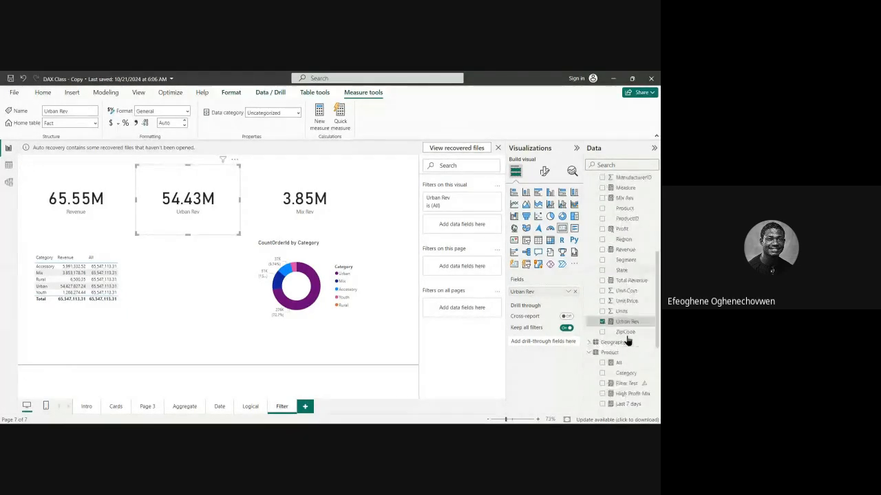
scroll(631, 310, down, 4)
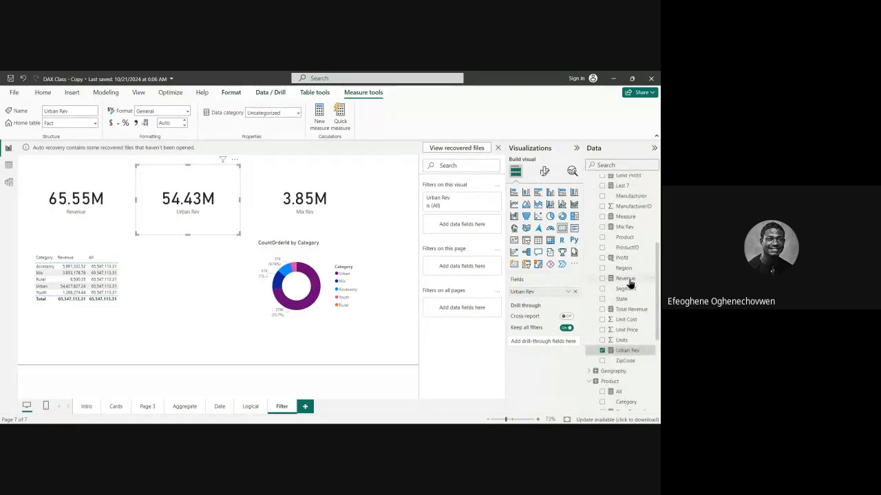
click(627, 281)
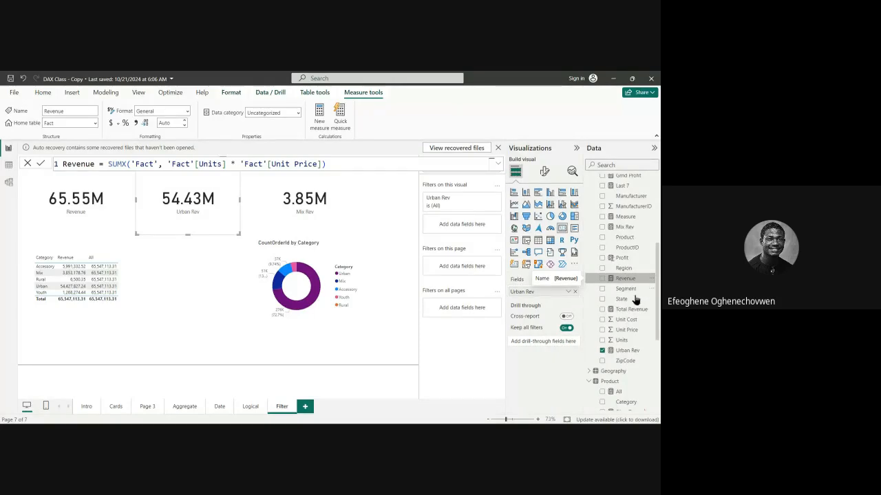
click(630, 310)
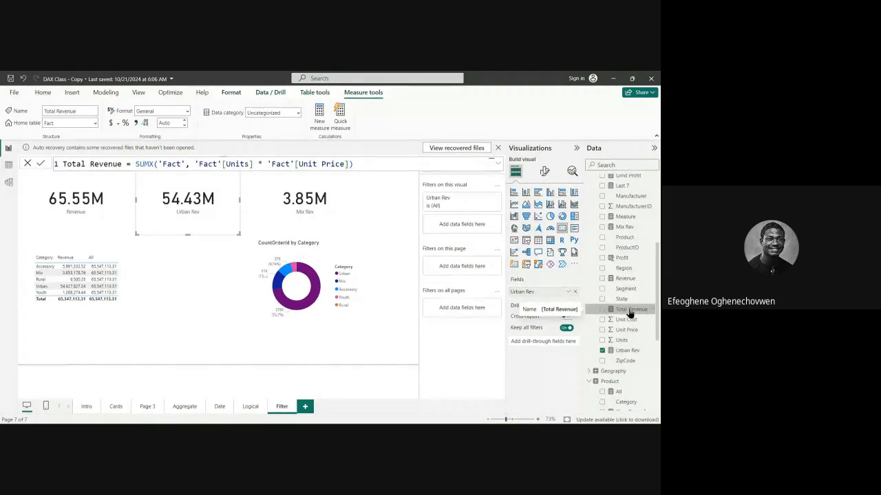
scroll(629, 313, down, 3)
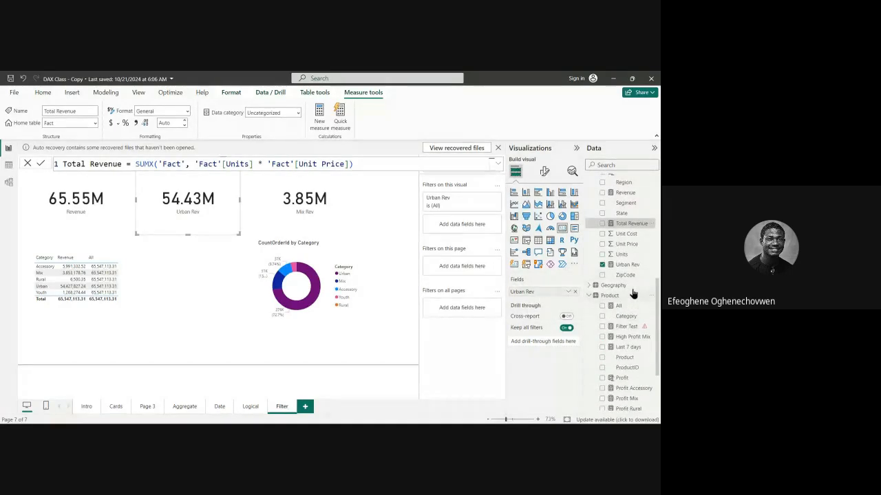
scroll(636, 317, down, 3)
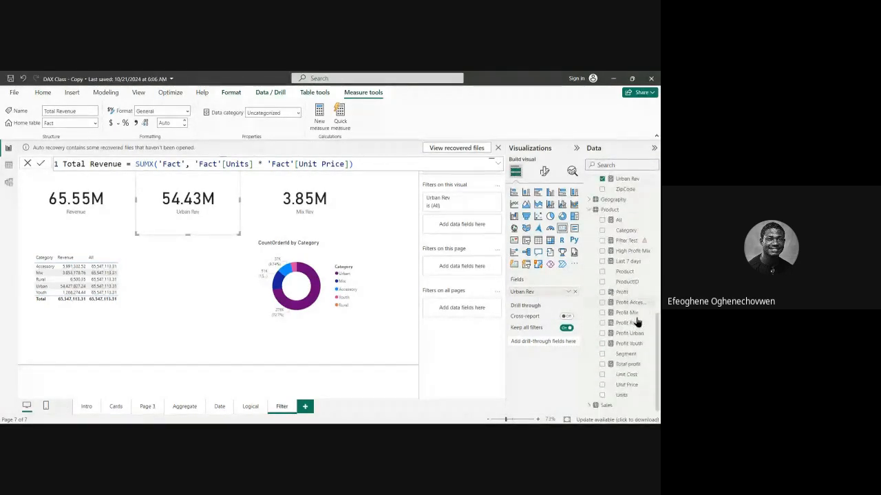
click(631, 292)
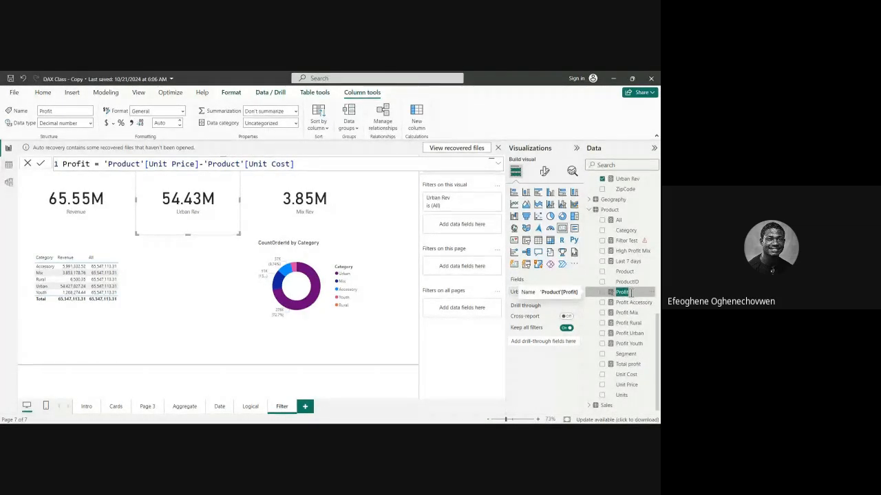
Show the Fact table's rows in table view and examine its Profit calculated column together with its formula.
click(8, 169)
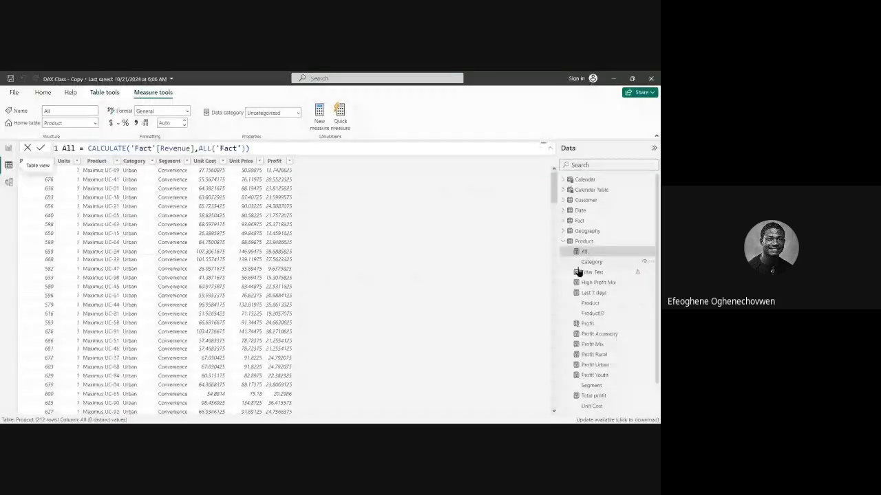
click(578, 221)
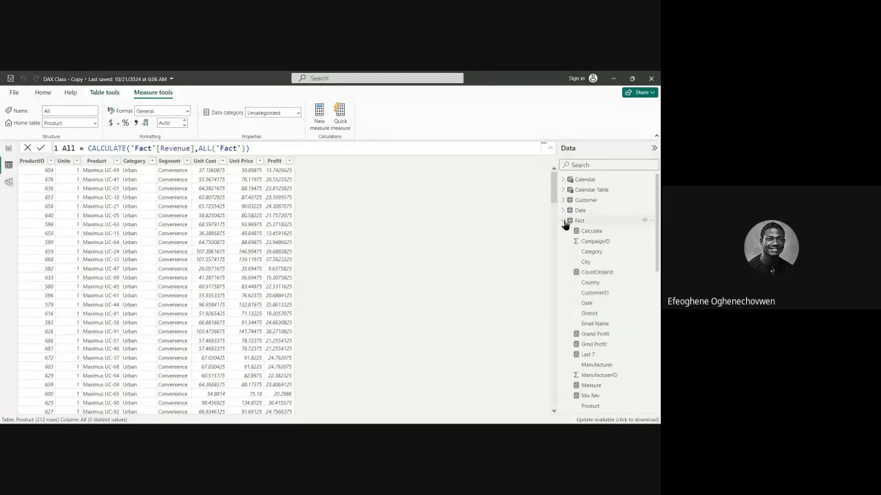
click(579, 222)
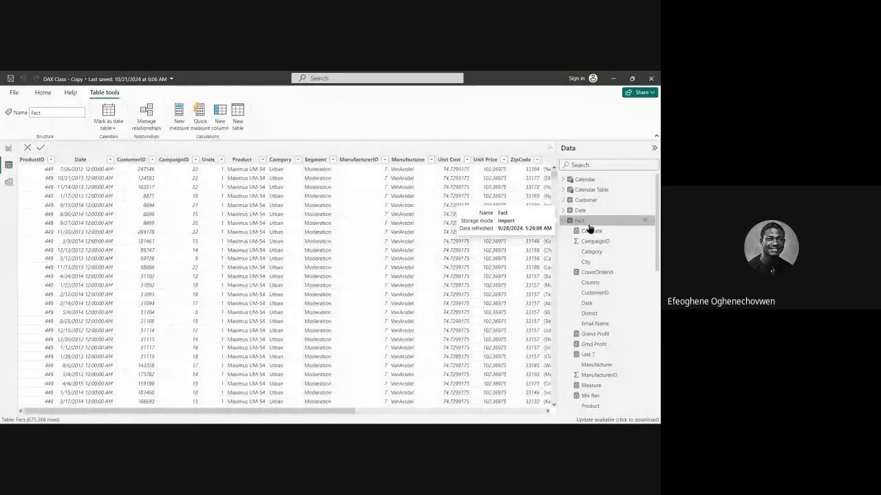
drag(323, 411, 515, 408)
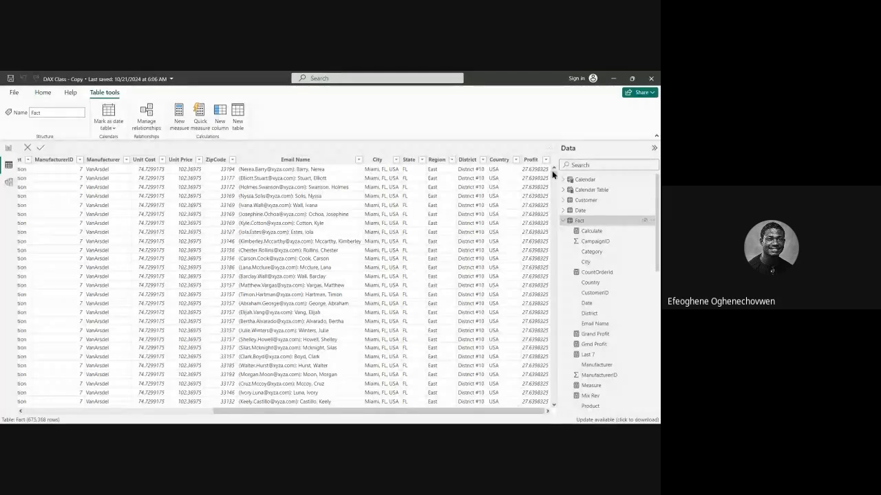
mouse_move(551, 172)
mouse_down()
mouse_move(555, 180)
mouse_move(556, 171)
mouse_up()
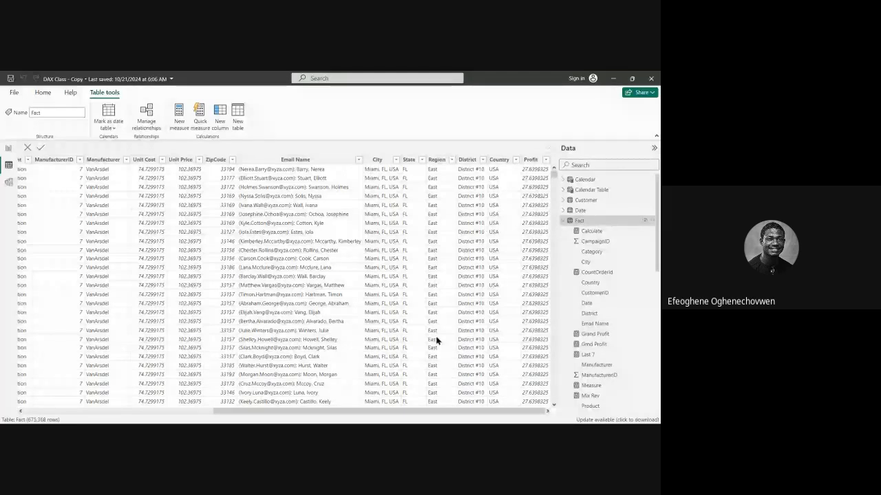
scroll(603, 296, down, 5)
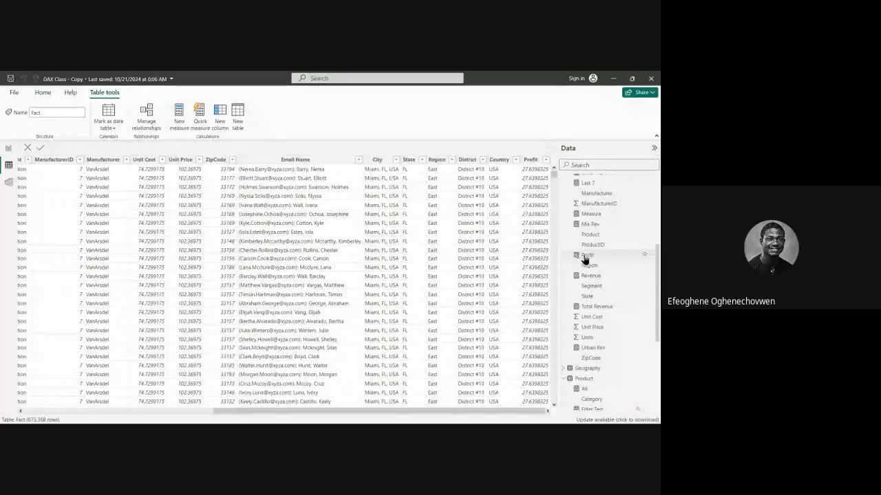
click(586, 256)
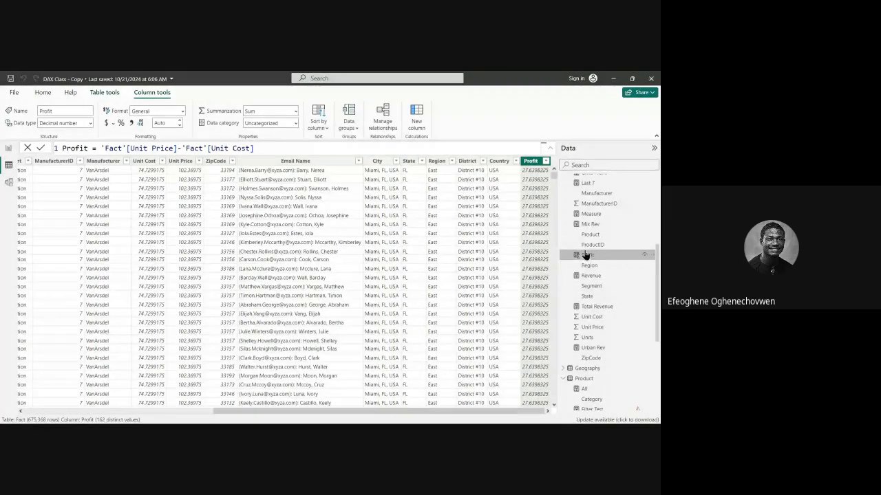
Examine the Revenue measure's SUMX formula and compare the measure with the columns stored in the Fact table.
scroll(575, 267, up, 3)
scroll(591, 289, down, 5)
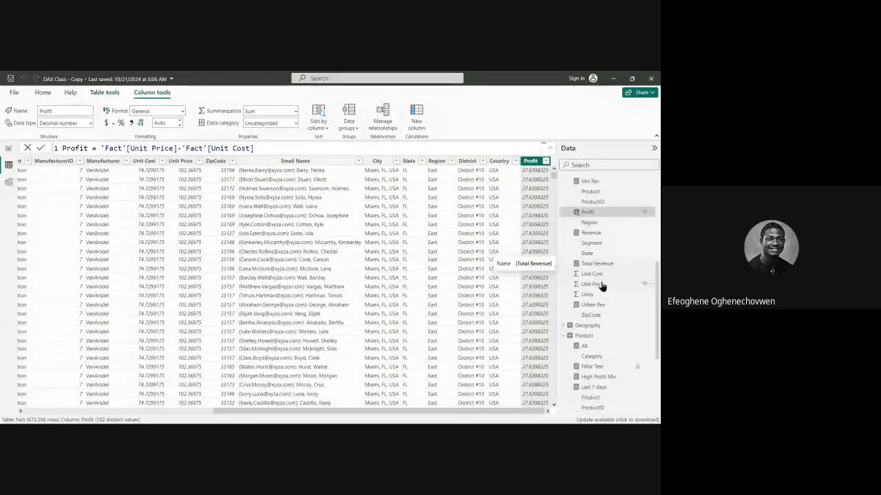
click(592, 234)
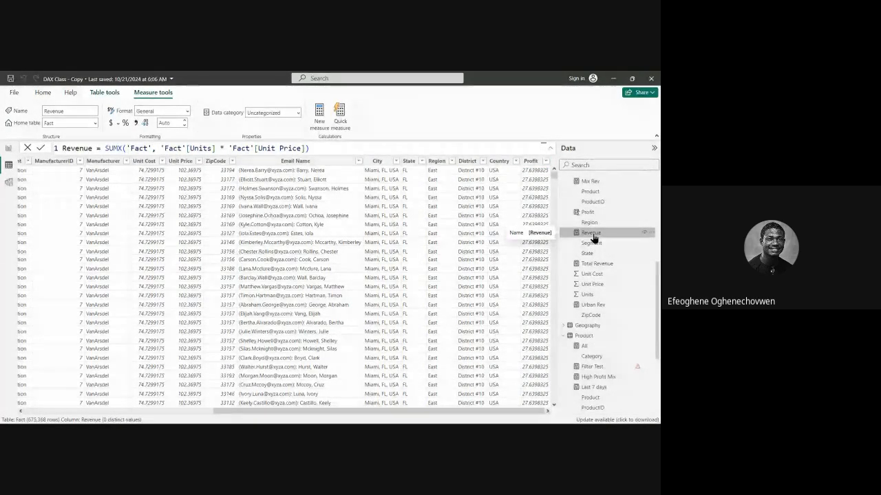
double_click(596, 234)
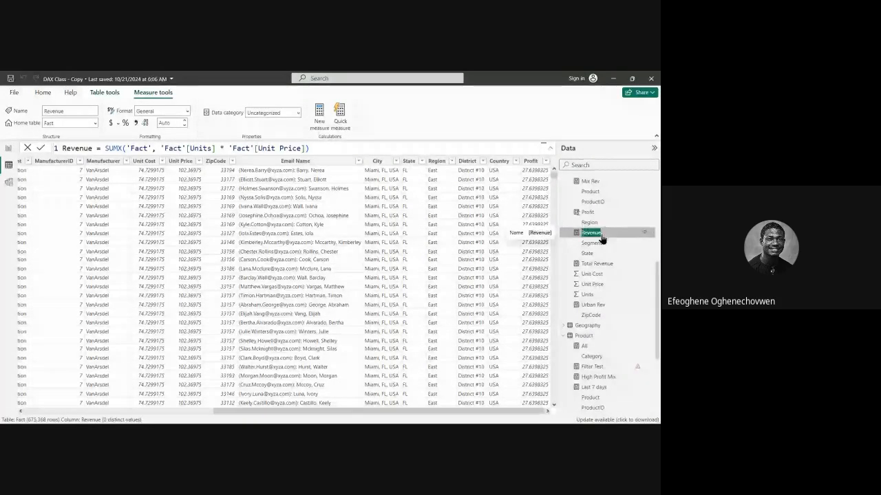
click(578, 234)
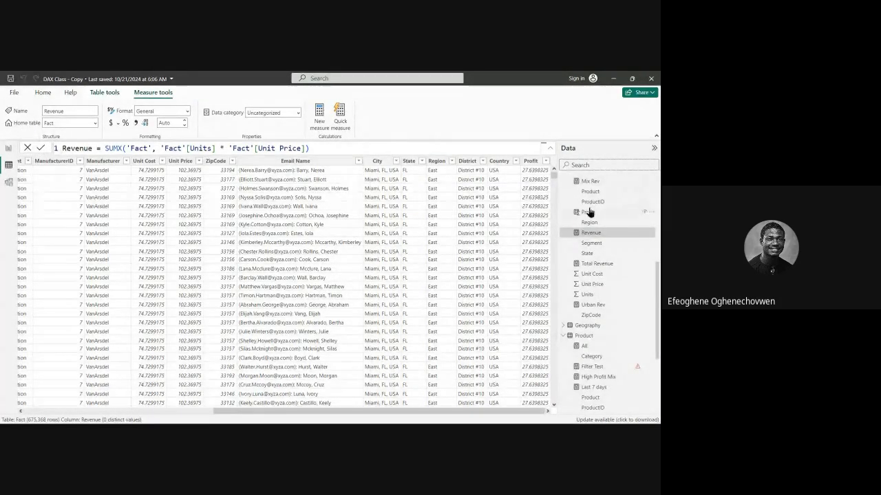
scroll(578, 218, up, 4)
scroll(578, 219, up, 3)
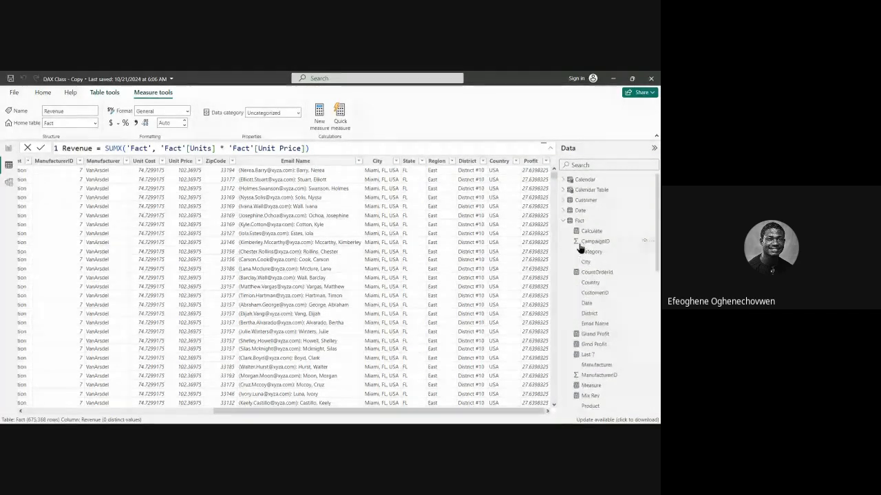
click(578, 221)
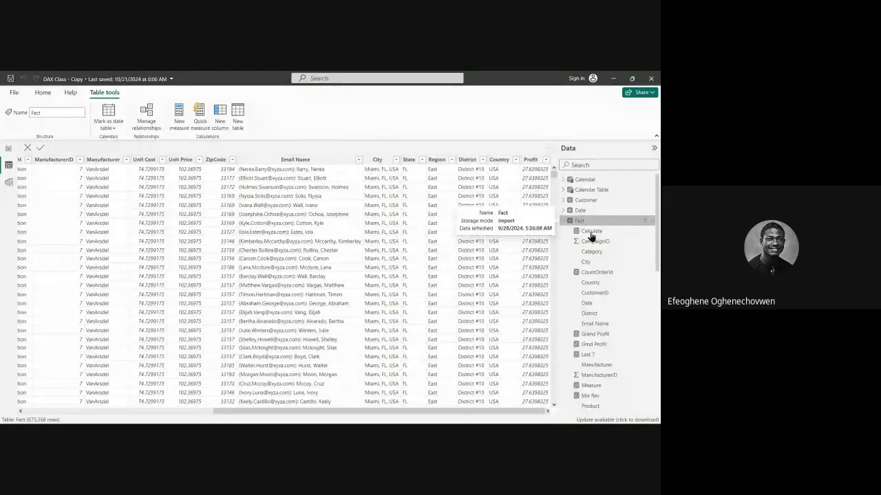
scroll(591, 275, down, 6)
click(590, 233)
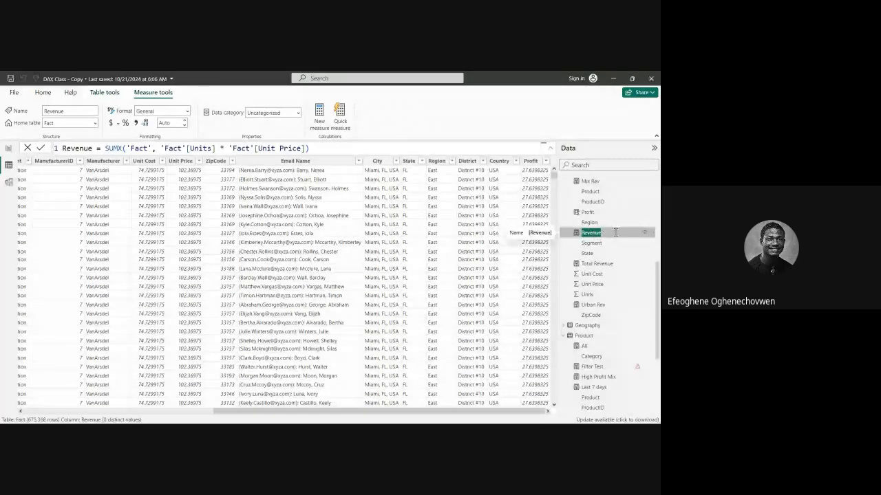
Return to the report view and compare the Revenue card with the table of Revenue and All by category.
click(9, 150)
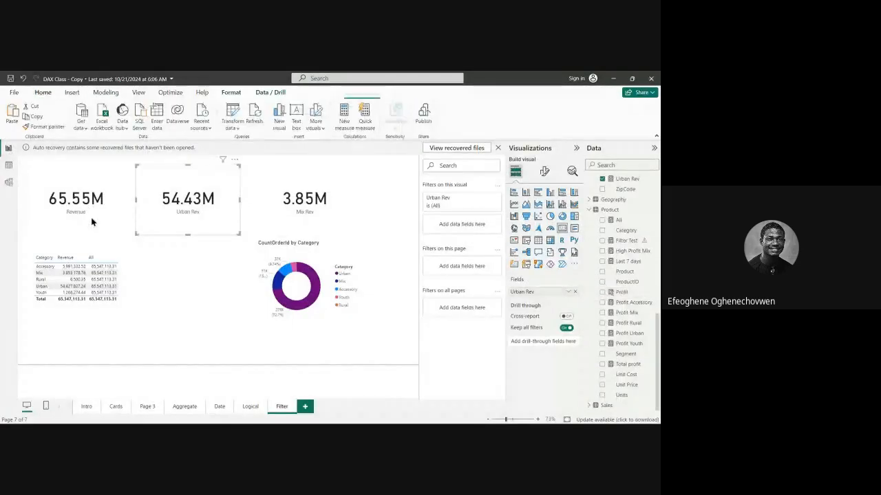
click(94, 222)
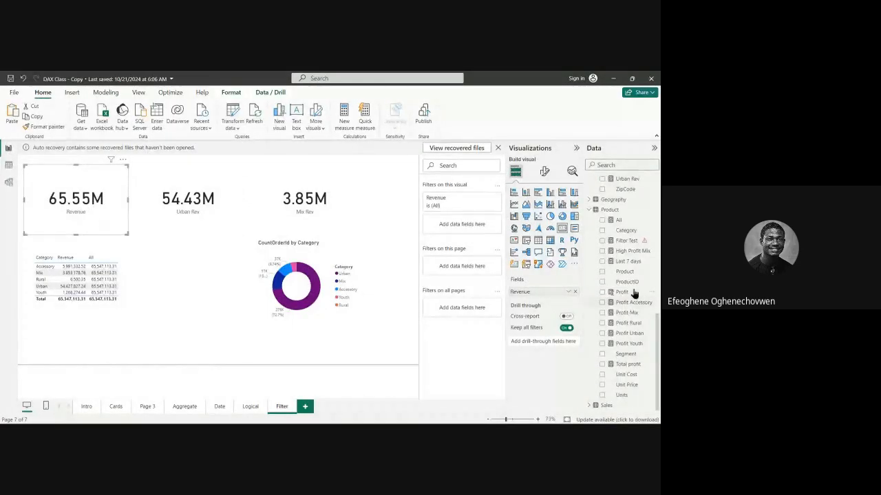
scroll(617, 273, up, 3)
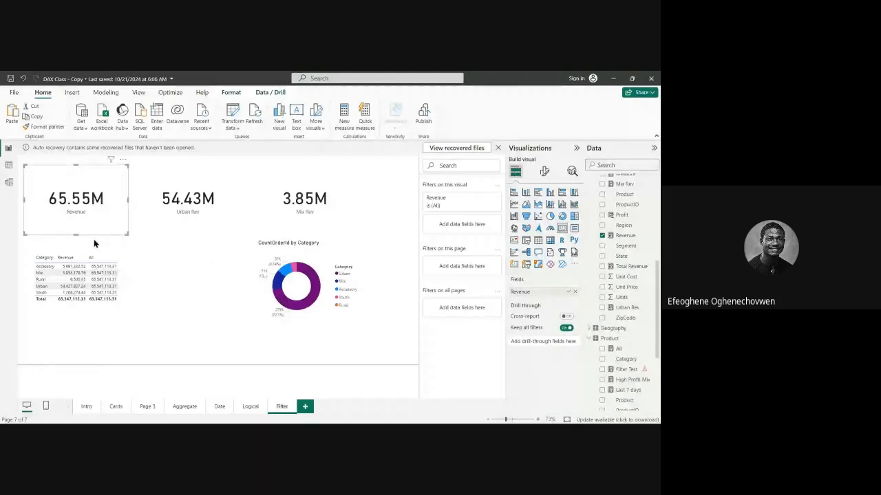
click(128, 258)
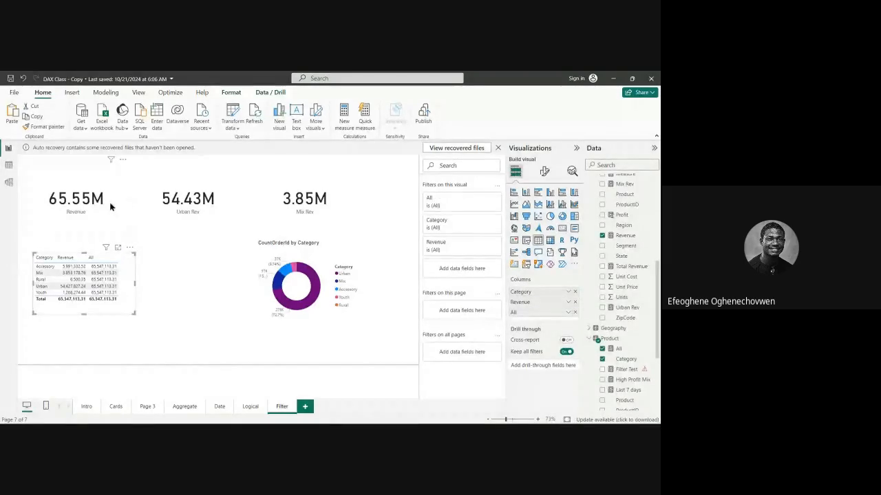
click(127, 168)
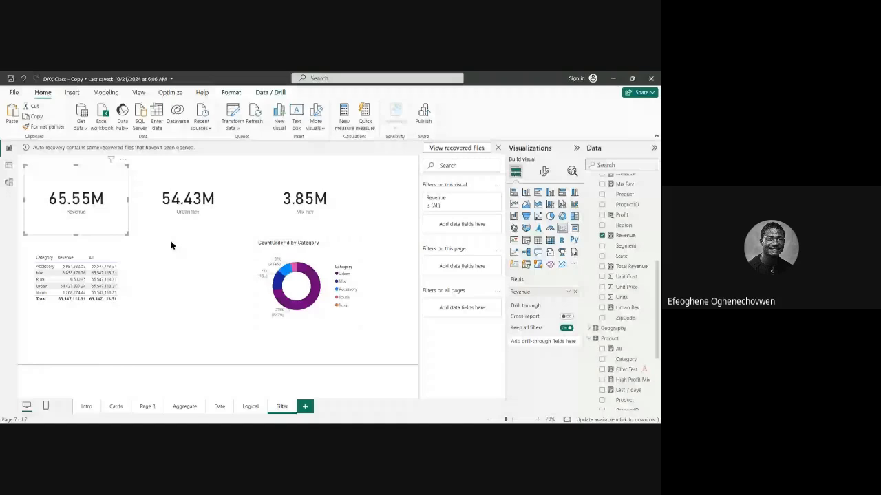
Select the Urban Rev card and nudge it very slightly downward between the Revenue and Mix Rev cards.
click(161, 184)
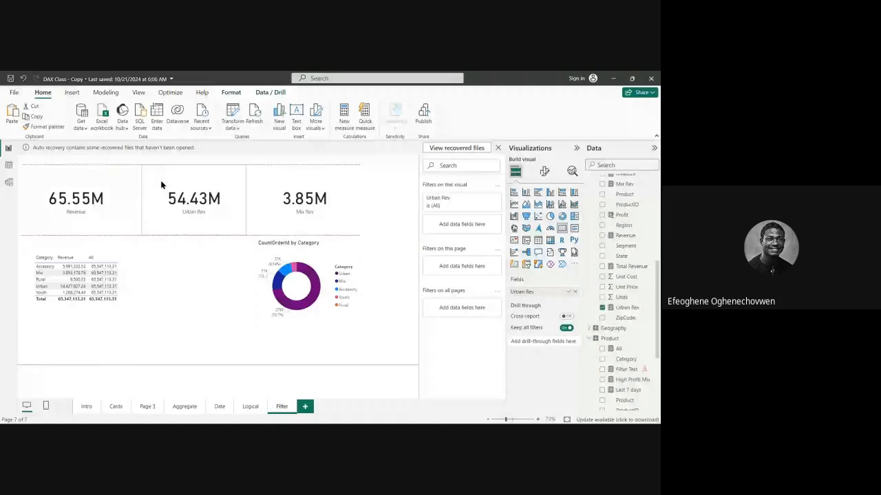
drag(161, 185, 172, 238)
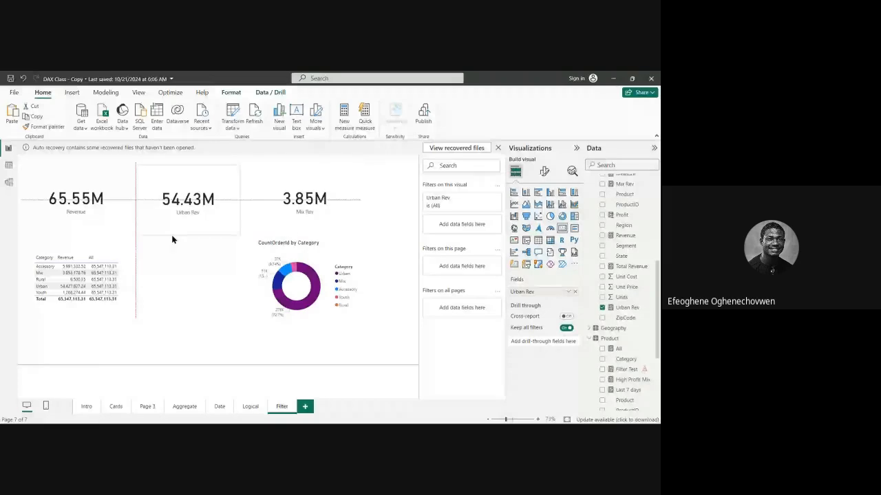
drag(172, 237, 172, 237)
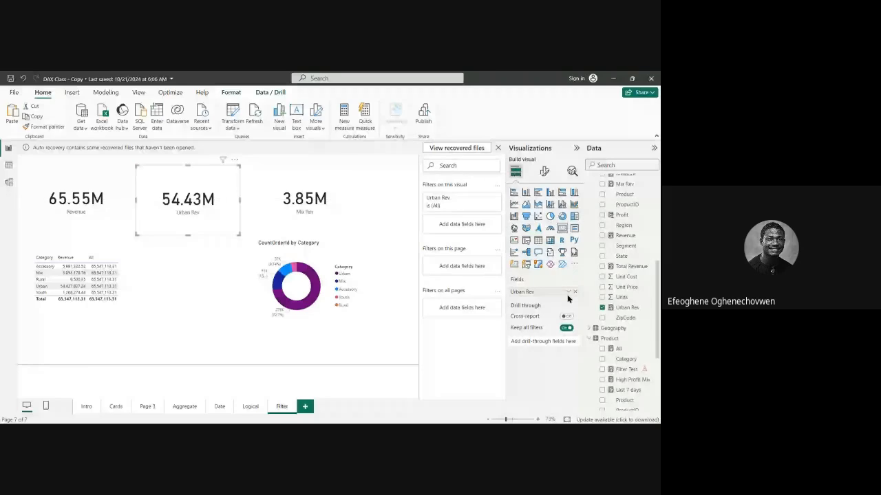